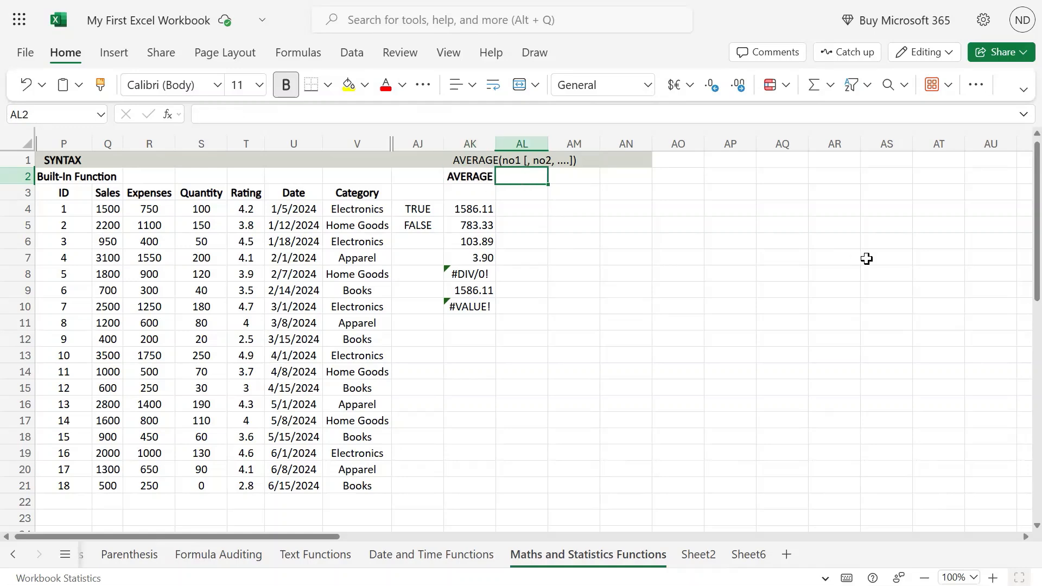
Enter the heading AVERAGEIF in cell AL2 and widen column AL so the heading fits
{"action": "type", "text": "AVERAGE"}
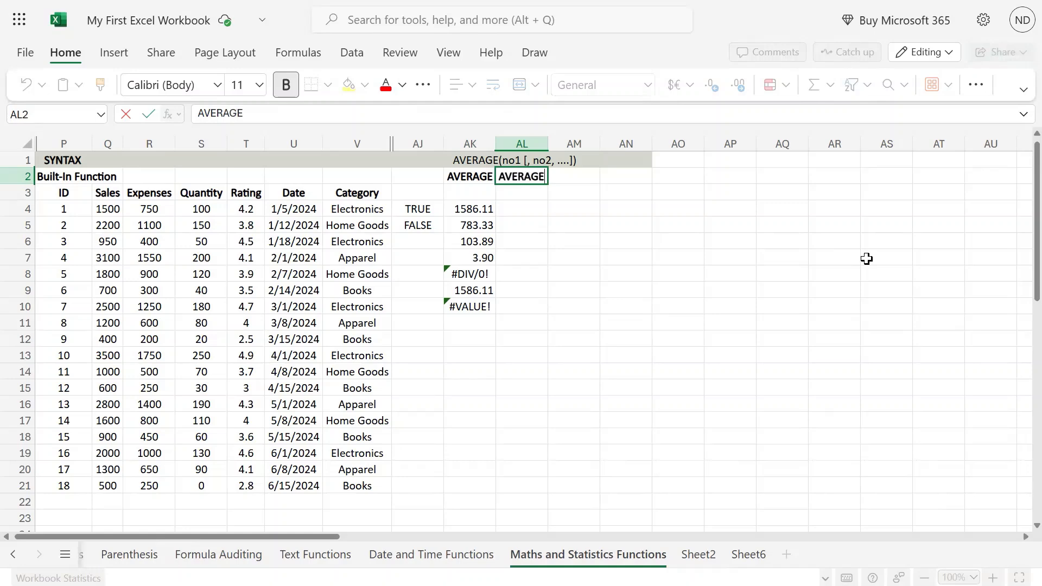
{"action": "type", "text": "IF"}
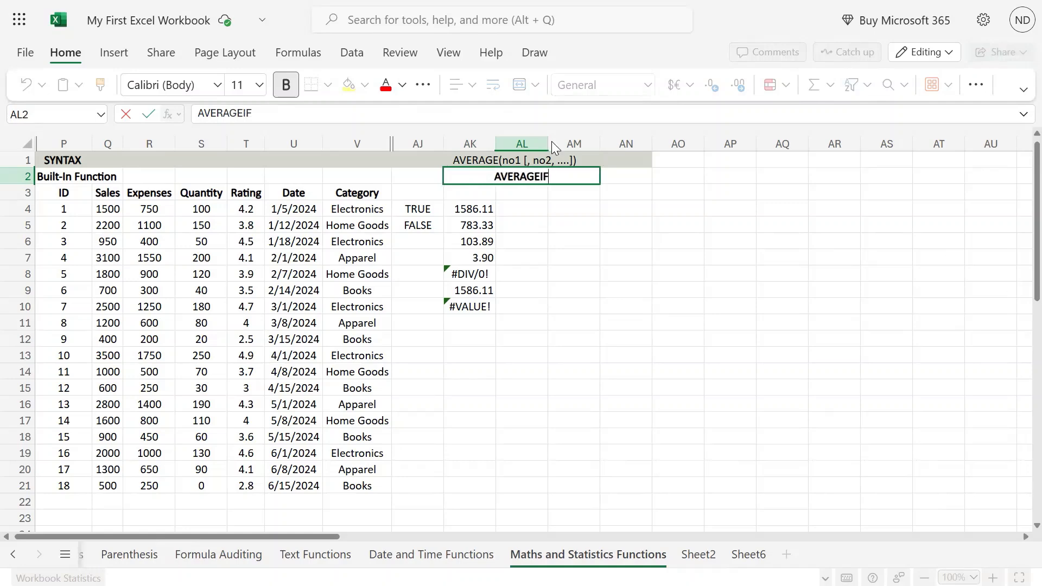
{"action": "left_click", "coordinate": [552, 267]}
{"action": "left_click_drag", "start_coordinate": [548, 143], "coordinate": [582, 143]}
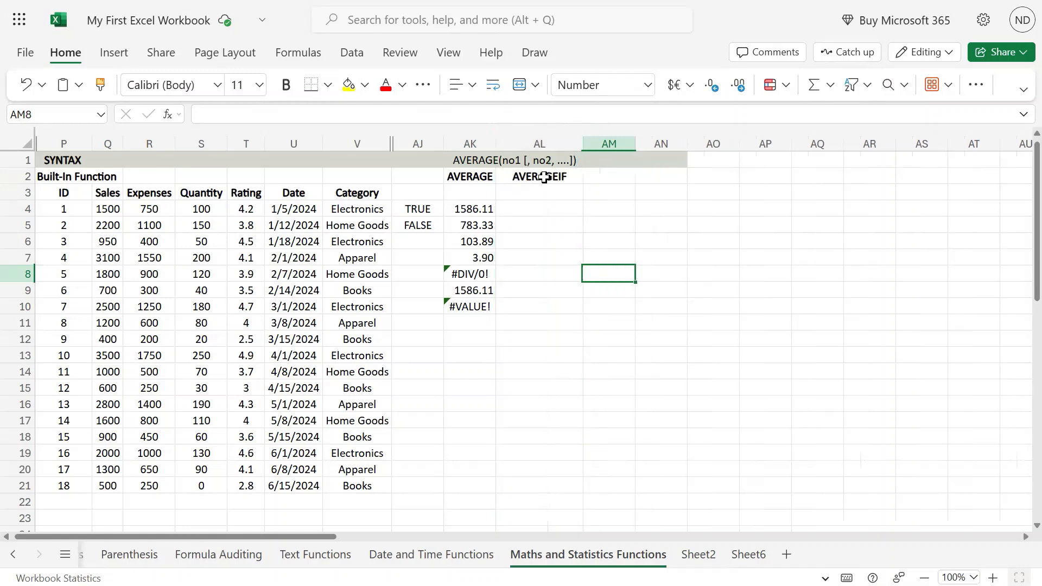
{"action": "left_click", "coordinate": [544, 177]}
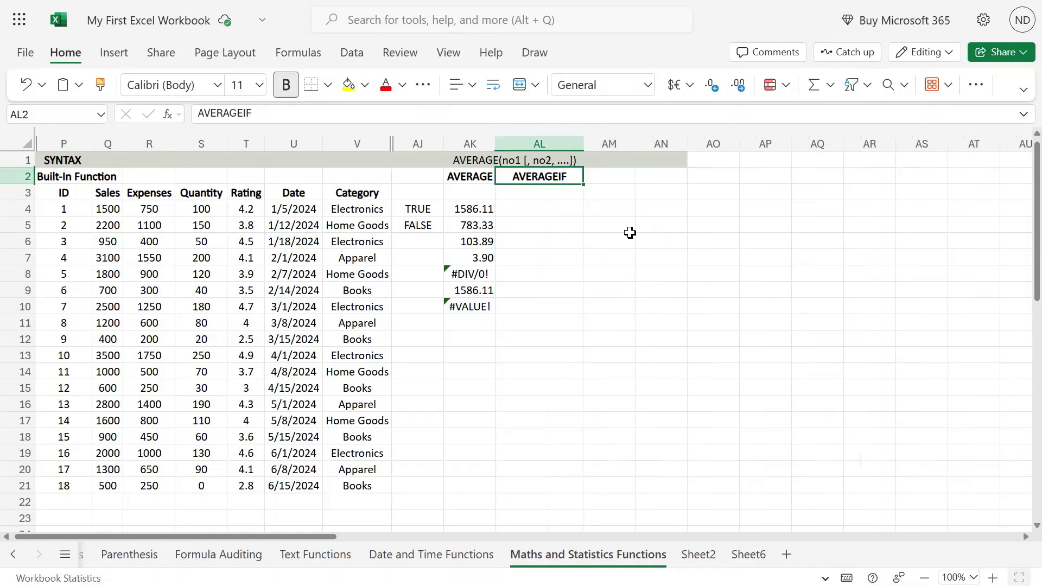
{"action": "left_click", "coordinate": [482, 208]}
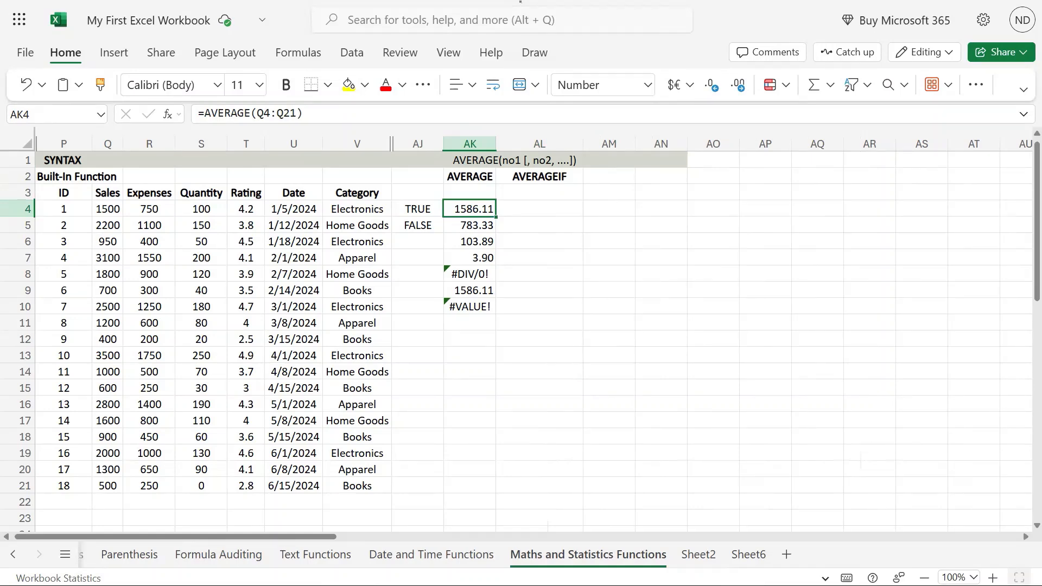
{"action": "left_click", "coordinate": [375, 227]}
{"action": "left_click", "coordinate": [374, 211]}
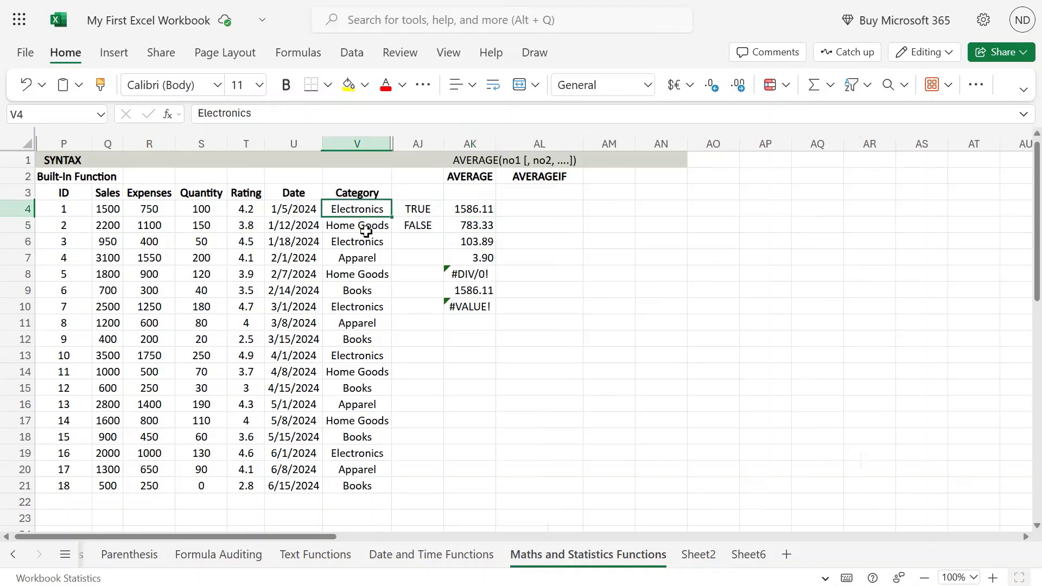
{"action": "left_click", "coordinate": [371, 273]}
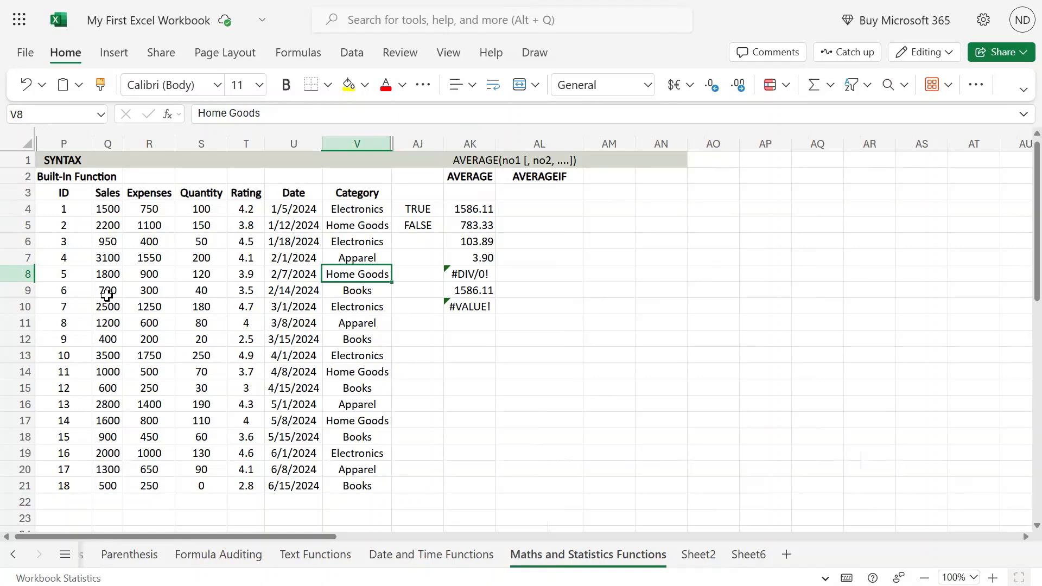
{"action": "left_click", "coordinate": [530, 215]}
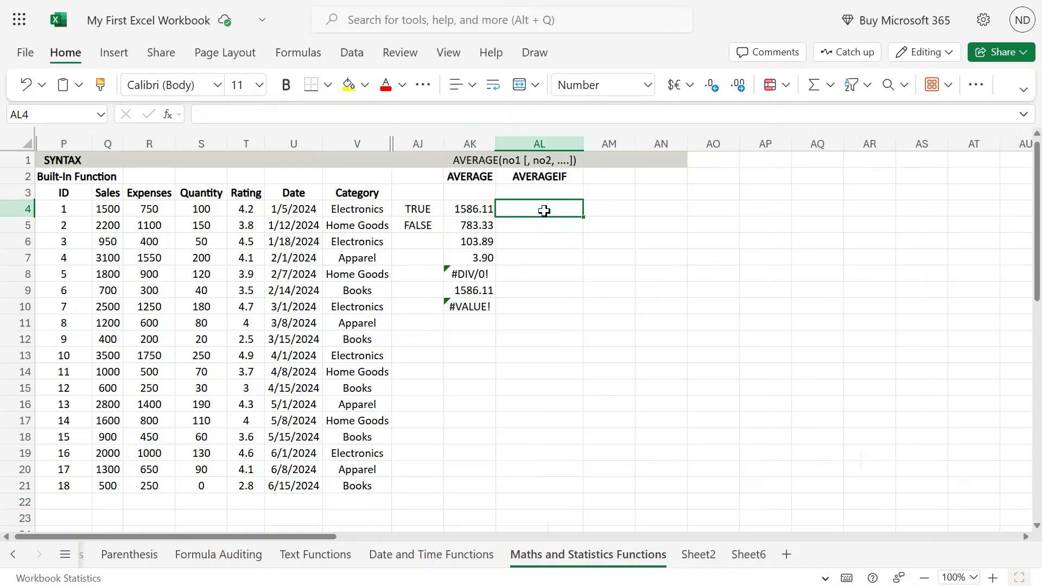
Begin the syntax note in cell AL1 with the text "AVERAGEIF(range, criteria,"
{"action": "left_click", "coordinate": [561, 178]}
{"action": "left_click", "coordinate": [553, 157]}
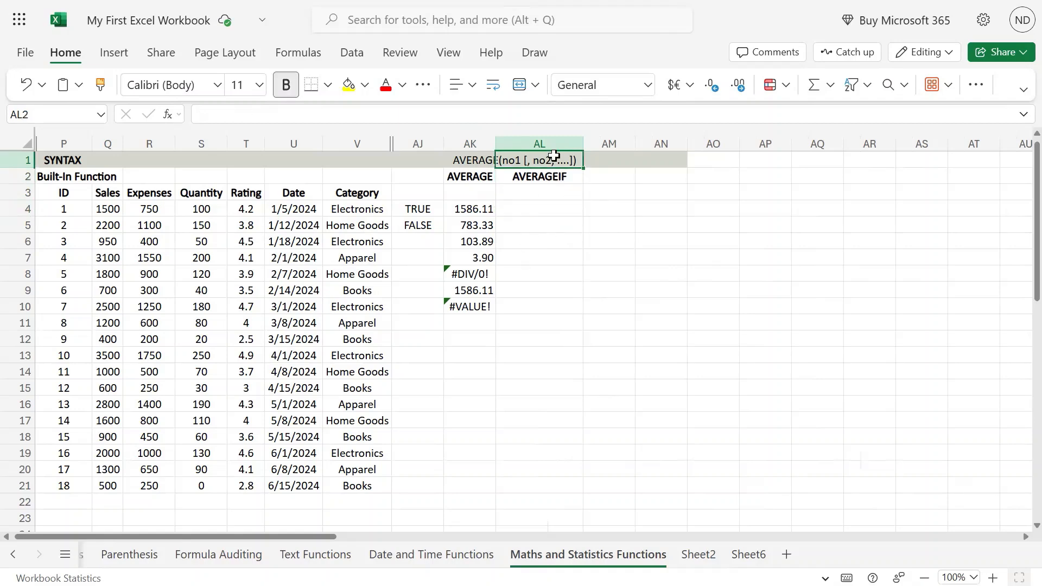
{"action": "type", "text": "AVERAGEIF"}
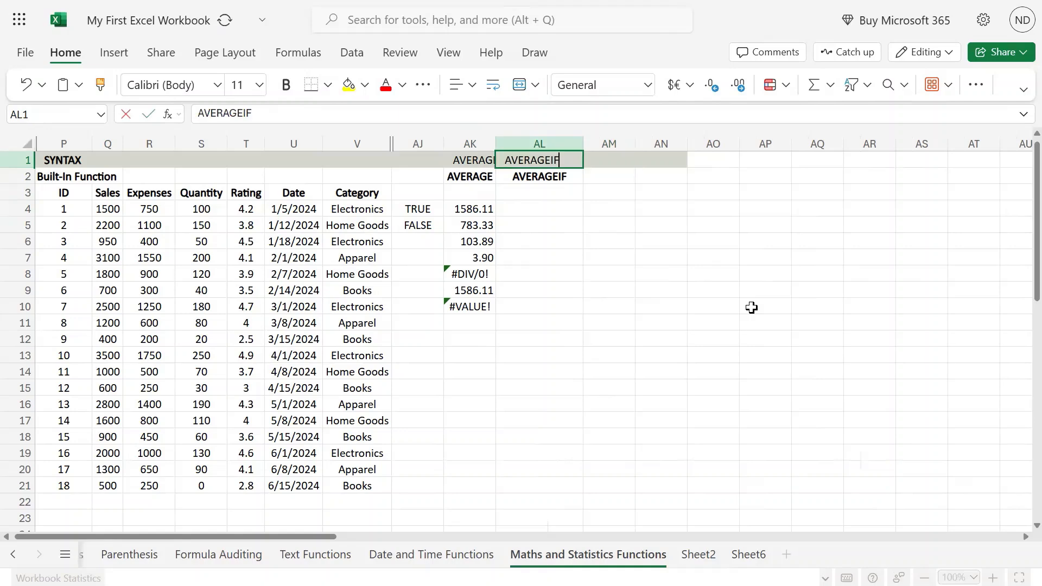
{"action": "type", "text": "("}
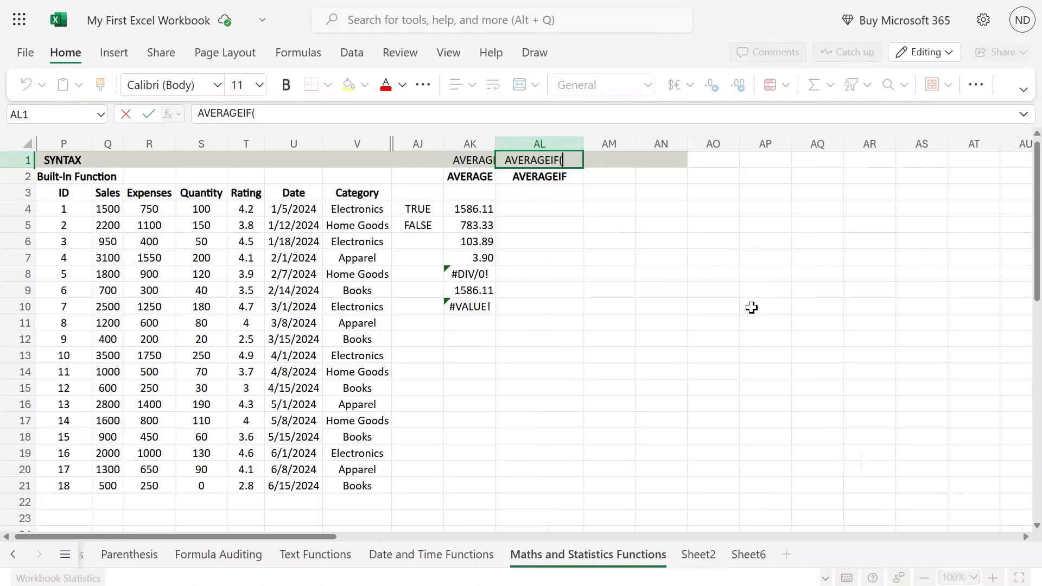
{"action": "left_click", "coordinate": [521, 3]}
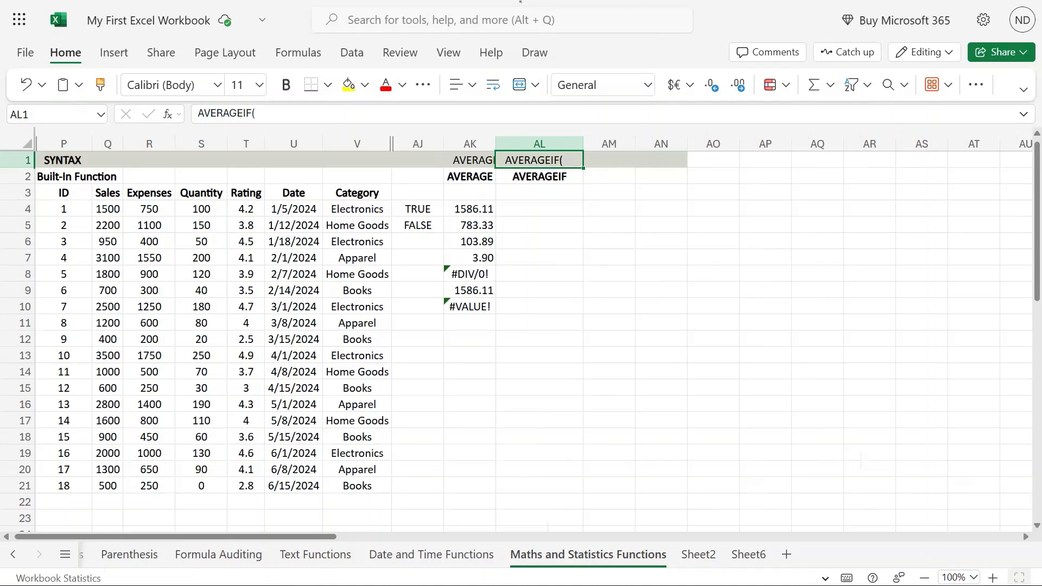
{"action": "double_click", "coordinate": [572, 160]}
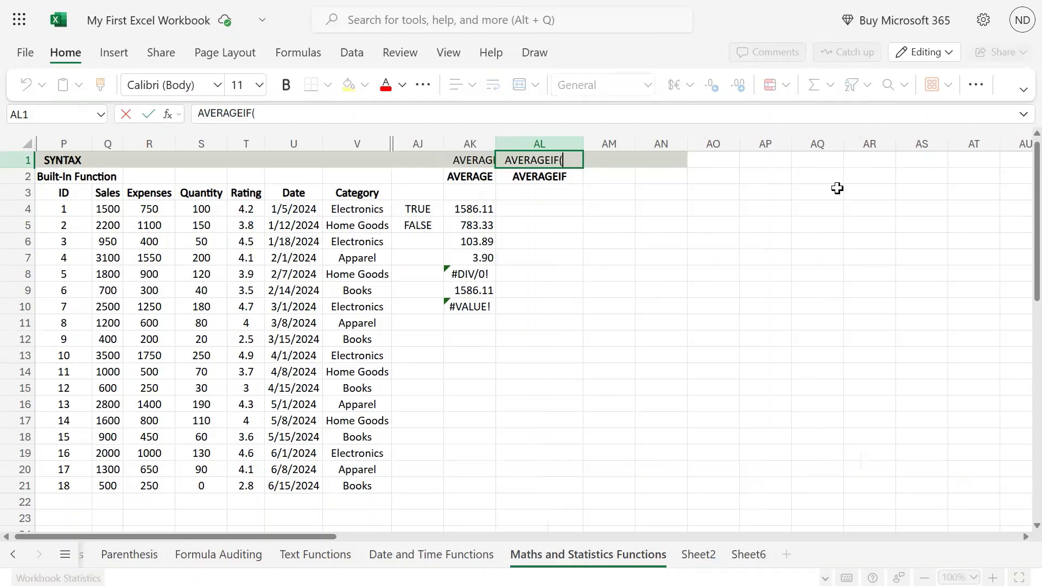
{"action": "type", "text": "range"}
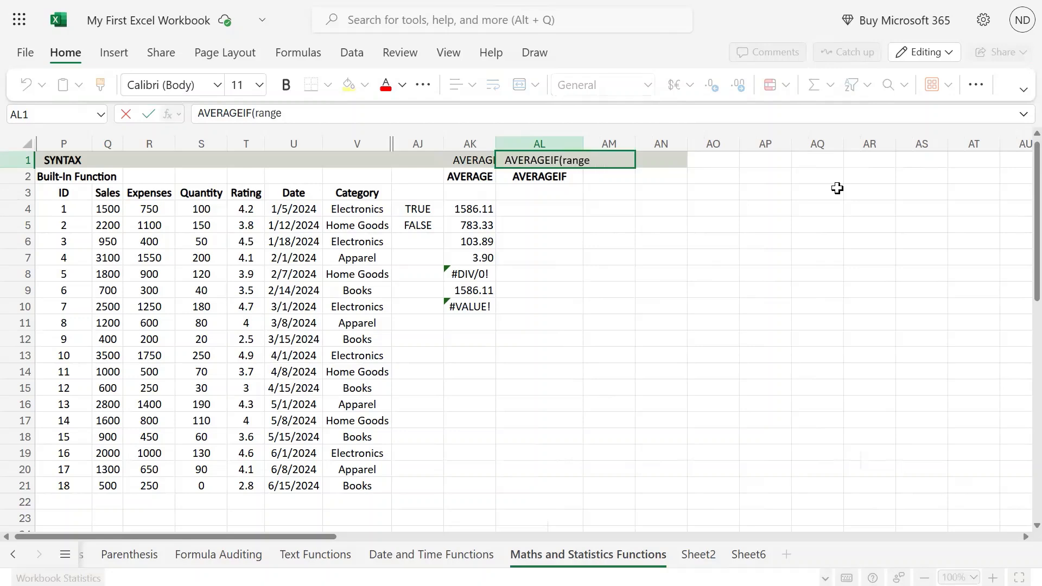
{"action": "type", "text": ", criteria,"}
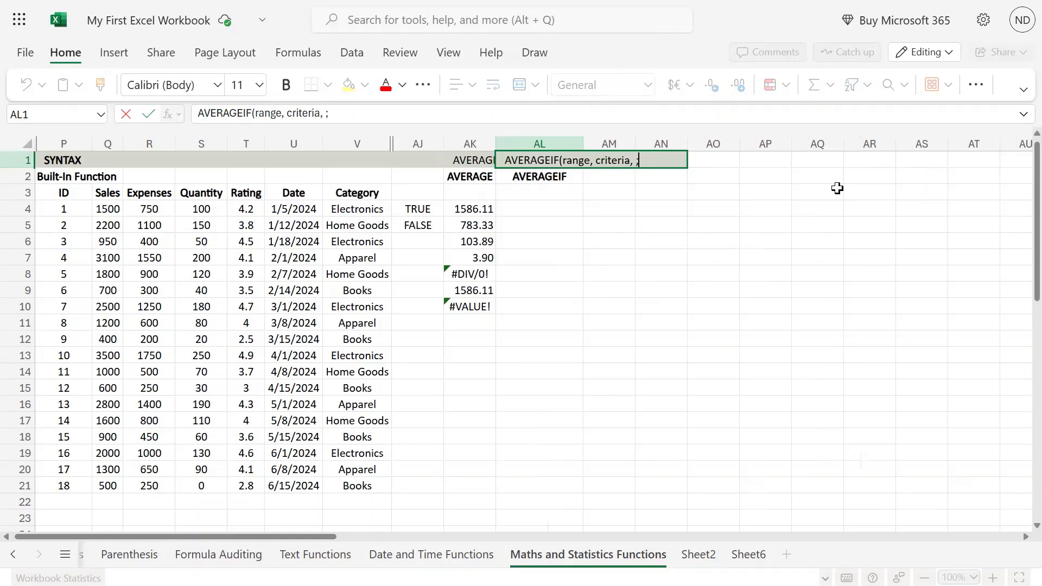
Complete the syntax note in AL1 with the optional argument "[average_range])"
{"action": "type", "text": "a"}
{"action": "key", "text": "BackSpace"}
{"action": "type", "text": "[average?("}
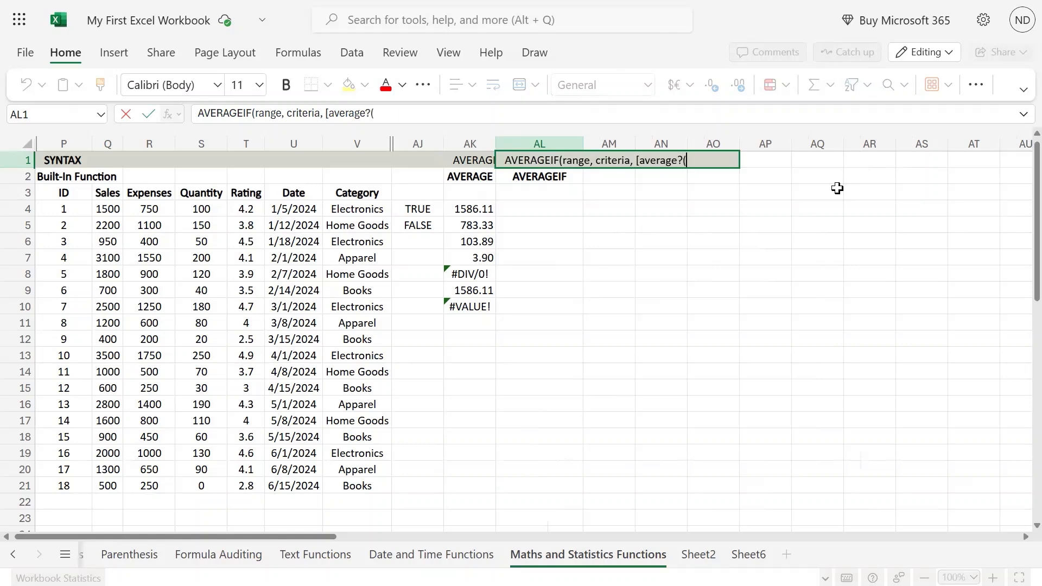
{"action": "key", "text": "BackSpace"}
{"action": "key", "text": "BackSpace"}
{"action": "type", "text": ")"}
{"action": "key", "text": "BackSpace"}
{"action": "type", "text": "_range["}
{"action": "key", "text": "BackSpace"}
{"action": "type", "text": ";"}
{"action": "key", "text": "BackSpace"}
{"action": "type", "text": "])"}
{"action": "key", "text": "Return"}
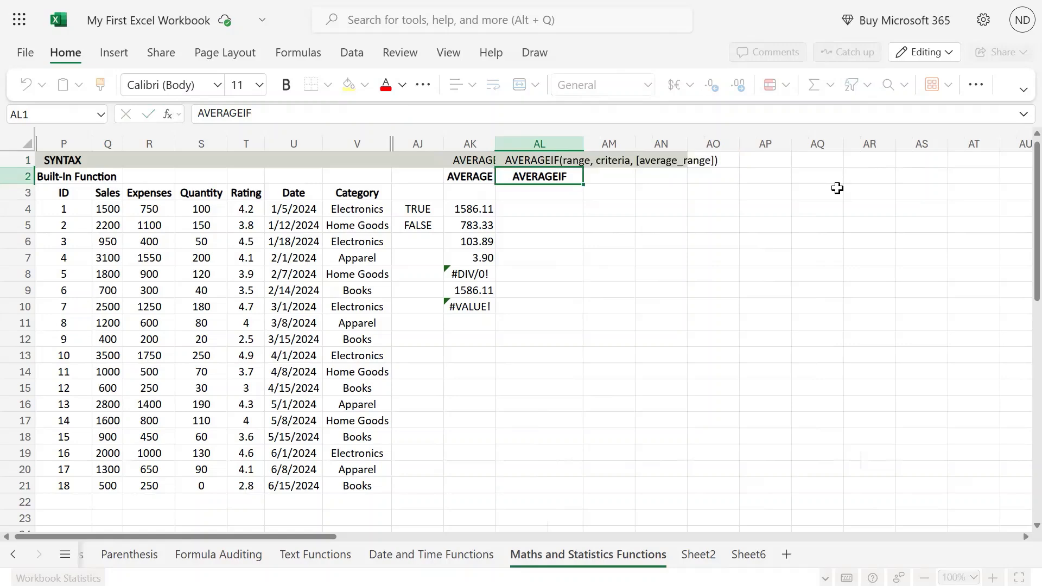
{"action": "key", "text": "Up"}
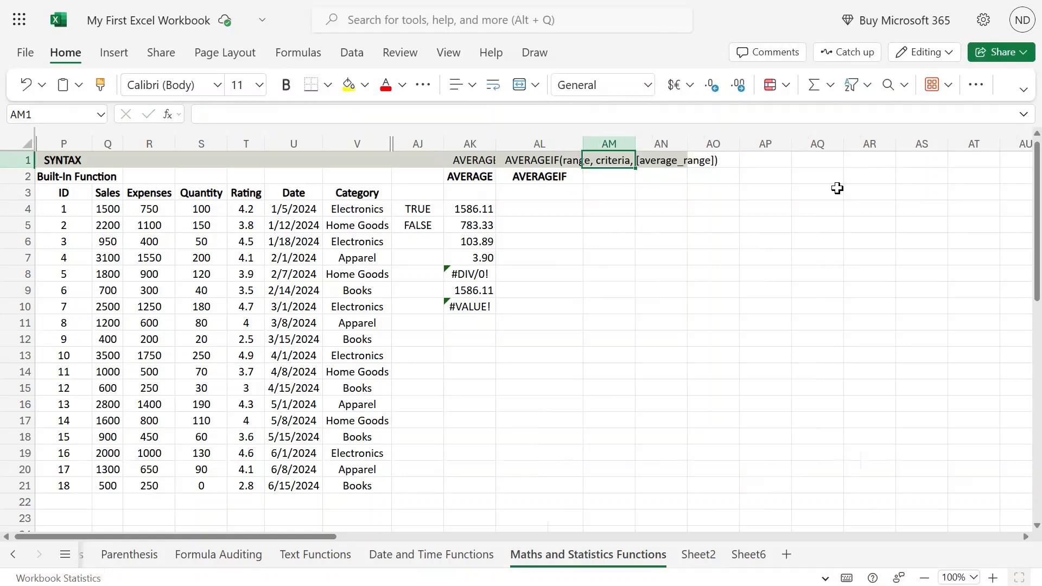
{"action": "key", "text": "F2"}
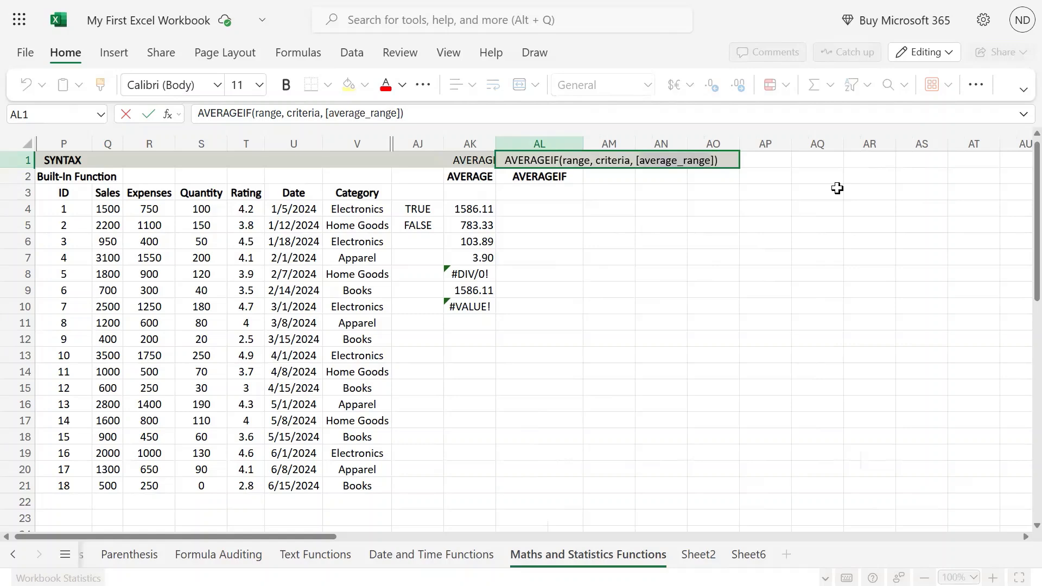
{"action": "key", "text": "Return"}
{"action": "key", "text": "Up"}
{"action": "key", "text": "F2"}
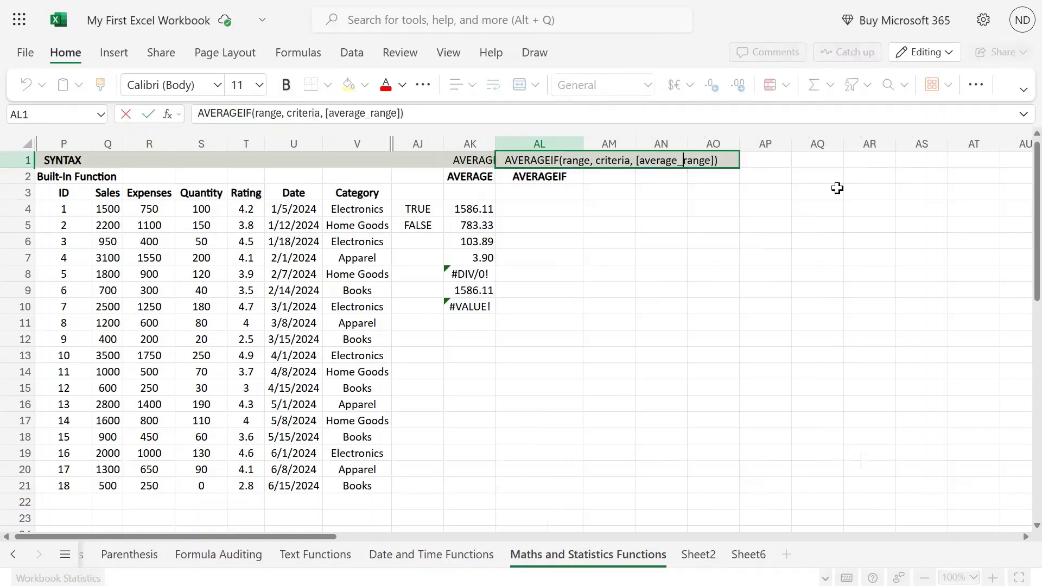
{"action": "key", "text": "Left"}
{"action": "key", "text": "Left"}
{"action": "key", "text": "Left"}
{"action": "key", "text": "Left"}
{"action": "key", "text": "Left"}
{"action": "key", "text": "Left"}
{"action": "key", "text": "Left"}
{"action": "key", "text": "Left"}
{"action": "key", "text": "Left"}
{"action": "key", "text": "Left"}
{"action": "key", "text": "Left"}
{"action": "key", "text": "Left"}
{"action": "key", "text": "Left"}
{"action": "key", "text": "Left"}
{"action": "key", "text": "Left"}
{"action": "key", "text": "Left"}
{"action": "key", "text": "Left"}
{"action": "key", "text": "Return"}
{"action": "key", "text": "Return"}
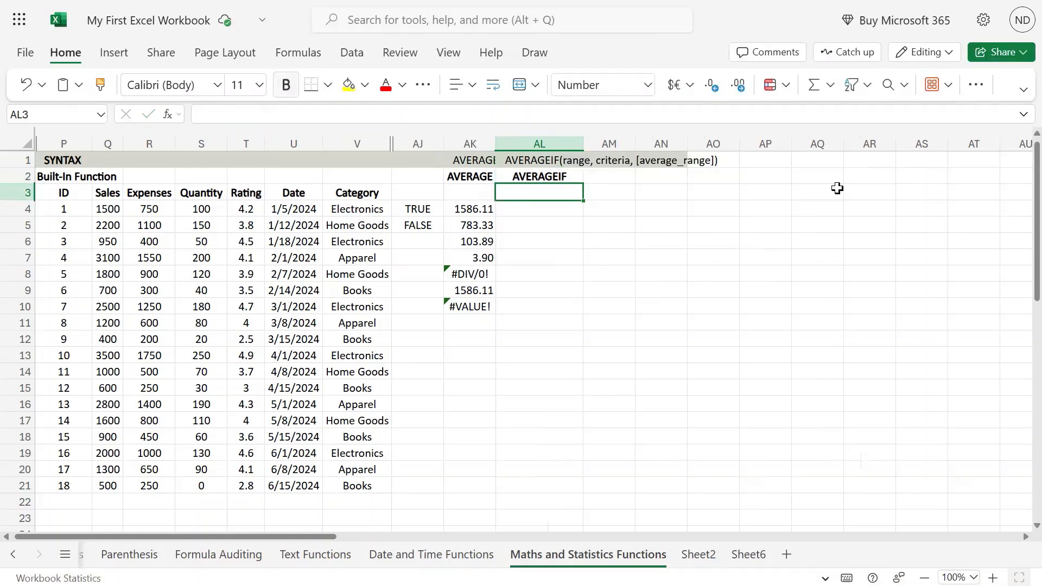
Start a formula in cell AL4 with the AVERAGE function
{"action": "key", "text": "Return"}
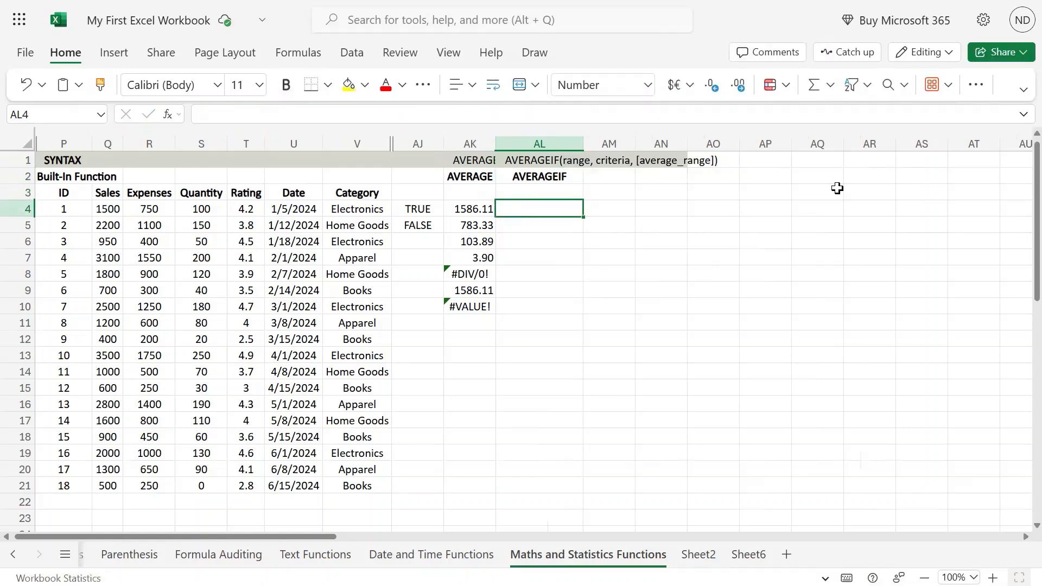
{"action": "type", "text": "ave"}
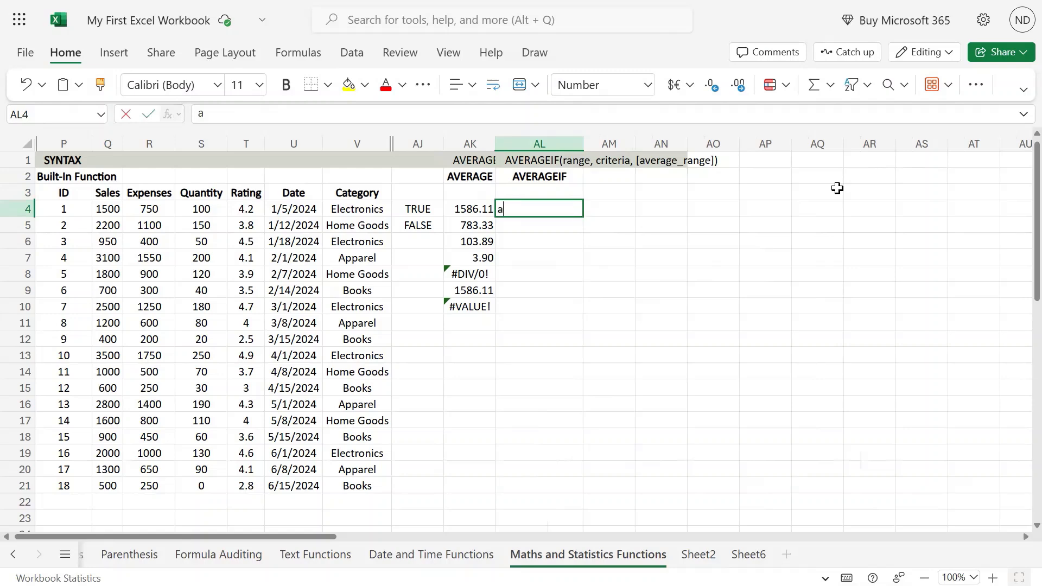
{"action": "key", "text": "BackSpace"}
{"action": "key", "text": "BackSpace"}
{"action": "key", "text": "BackSpace"}
{"action": "type", "text": "="}
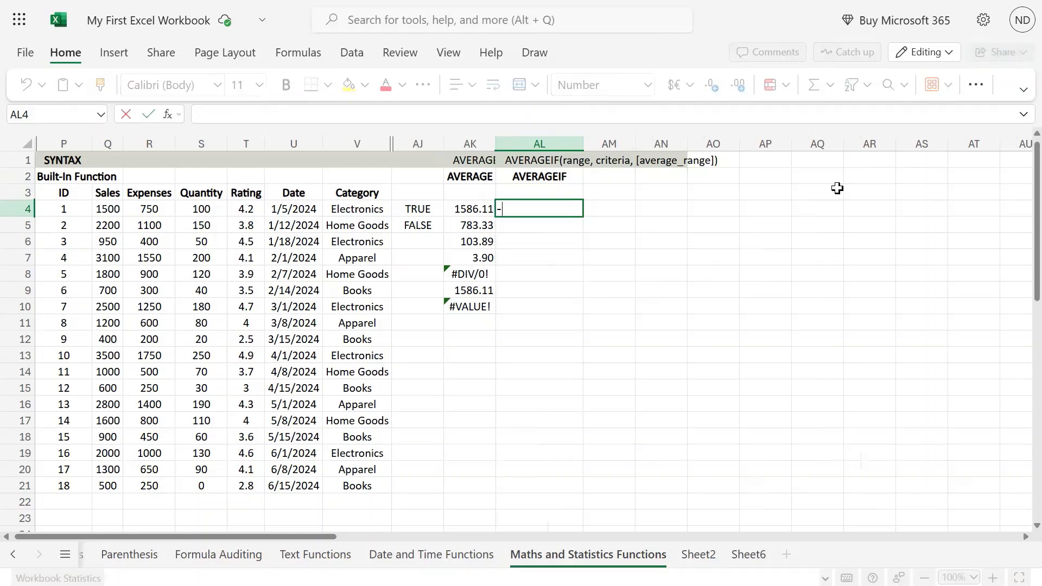
{"action": "key", "text": "Escape"}
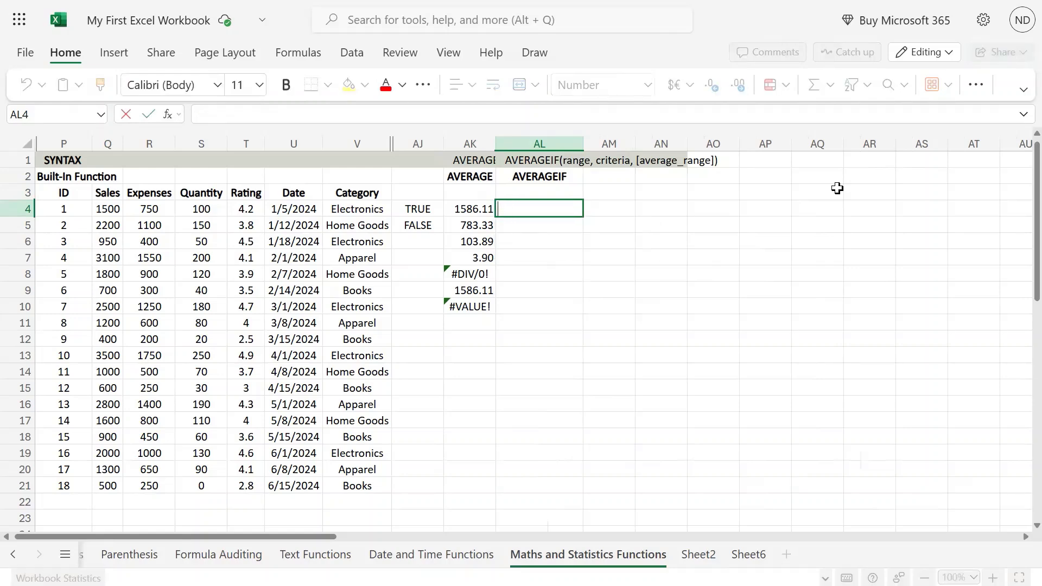
{"action": "type", "text": "-"}
{"action": "key", "text": "BackSpace"}
{"action": "type", "text": "="}
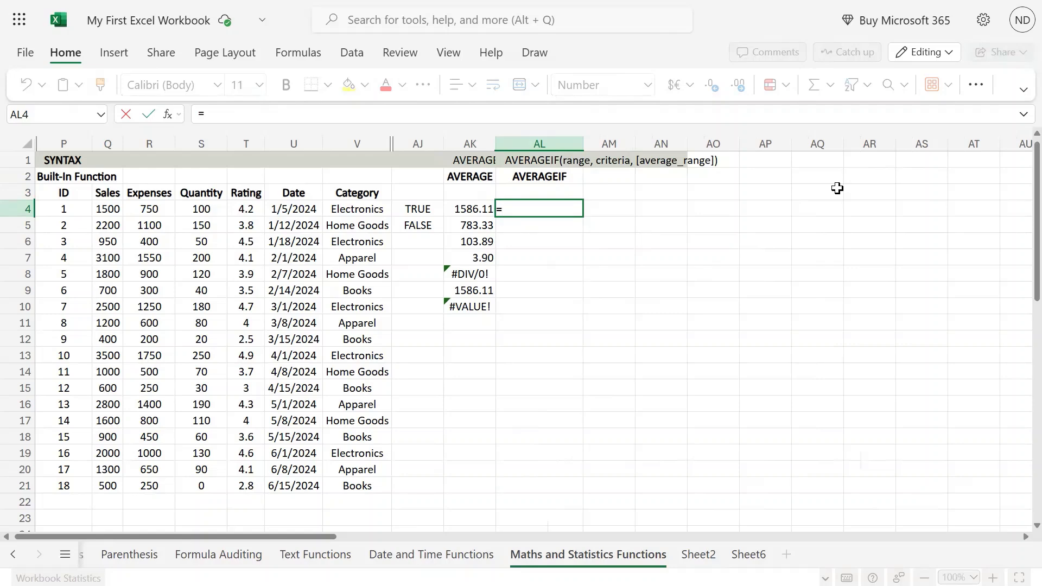
{"action": "type", "text": "aver"}
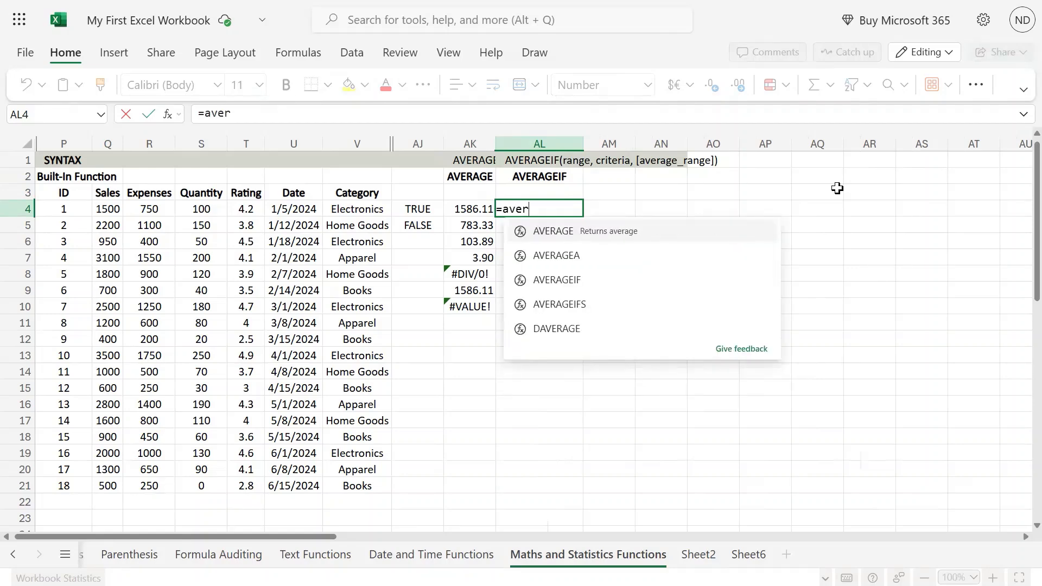
{"action": "key", "text": "Tab"}
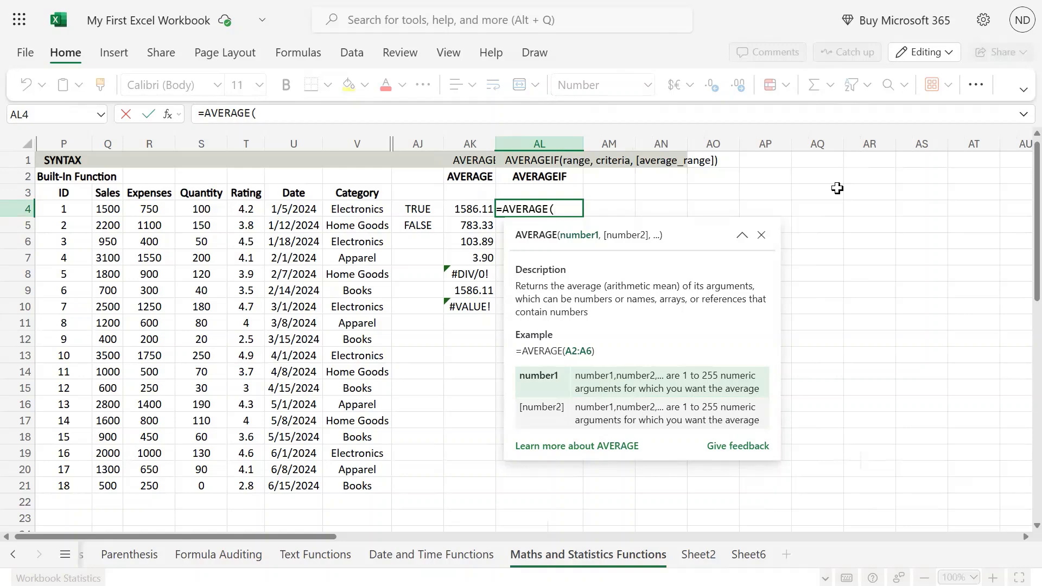
Use the Sales values Q4:Q21 as the formula's first argument, followed by a comma
{"action": "key", "text": "Left"}
{"action": "key", "text": "Left"}
{"action": "key", "text": "Left"}
{"action": "key", "text": "Left"}
{"action": "key", "text": "Left"}
{"action": "key", "text": "Left"}
{"action": "key", "text": "Left"}
{"action": "key", "text": "Left"}
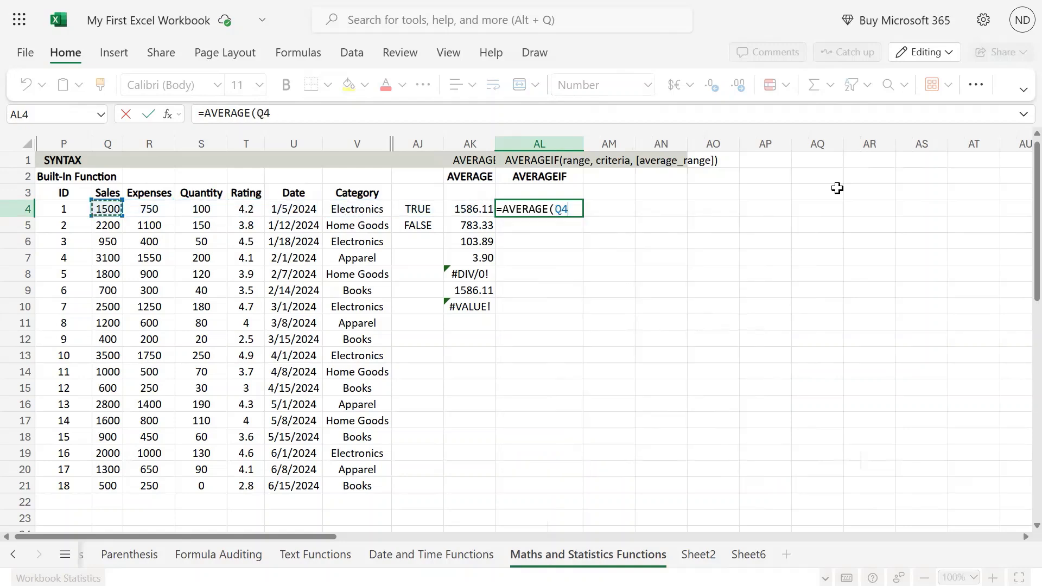
{"action": "key", "text": "ctrl+shift+Down"}
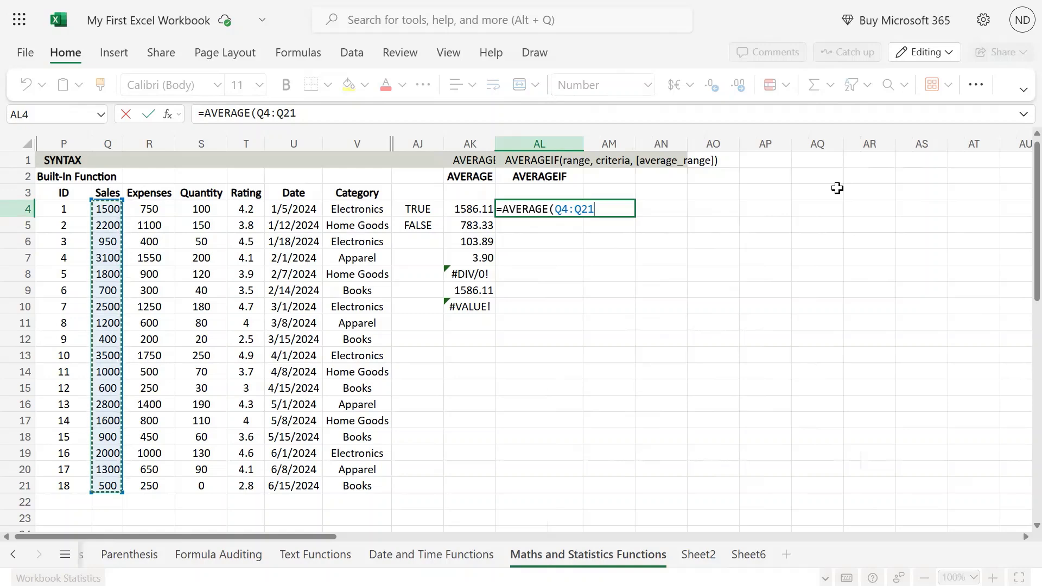
{"action": "type", "text": ","}
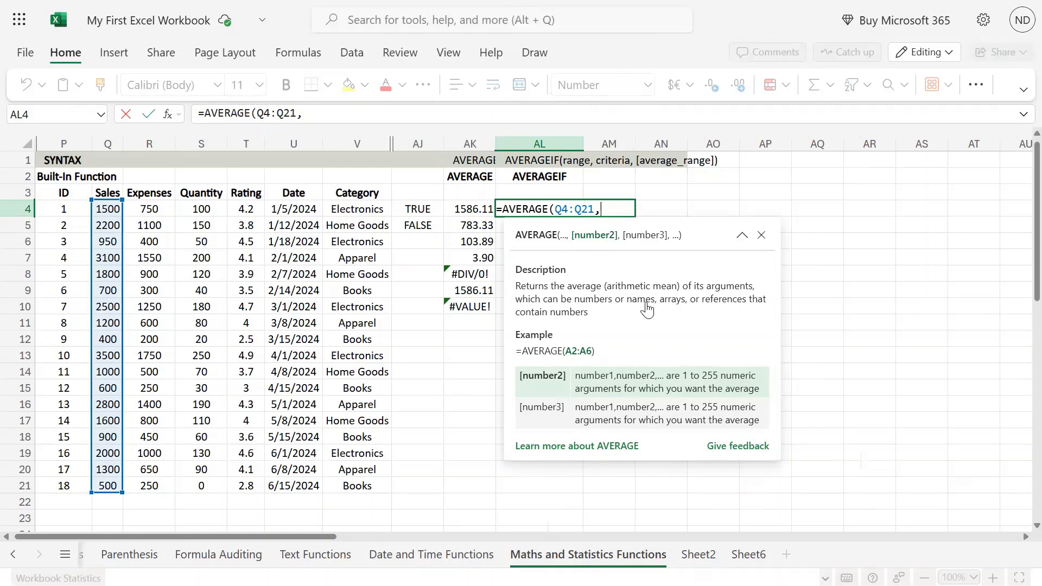
Add the criterion ">=2000" in quotation marks as the second argument of the AL4 formula
{"action": "type", "text": "\""}
{"action": "key", "text": "BackSpace"}
{"action": "type", "text": "=14"}
{"action": "key", "text": "BackSpace"}
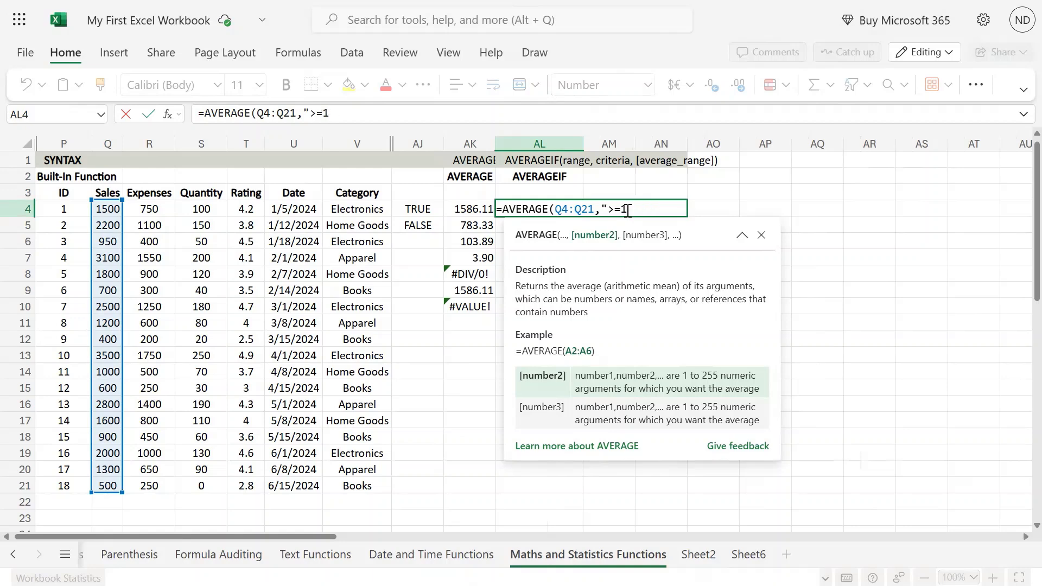
{"action": "key", "text": "BackSpace"}
{"action": "type", "text": "3"}
{"action": "key", "text": "BackSpace"}
{"action": "type", "text": "2--"}
{"action": "key", "text": "BackSpace"}
{"action": "key", "text": "BackSpace"}
{"action": "key", "text": "BackSpace"}
{"action": "type", "text": "0"}
{"action": "key", "text": "BackSpace"}
{"action": "type", "text": "0000"}
{"action": "key", "text": "BackSpace"}
{"action": "type", "text": ":"}
{"action": "key", "text": "BackSpace"}
{"action": "type", "text": "\""}
{"action": "key", "text": "Home"}
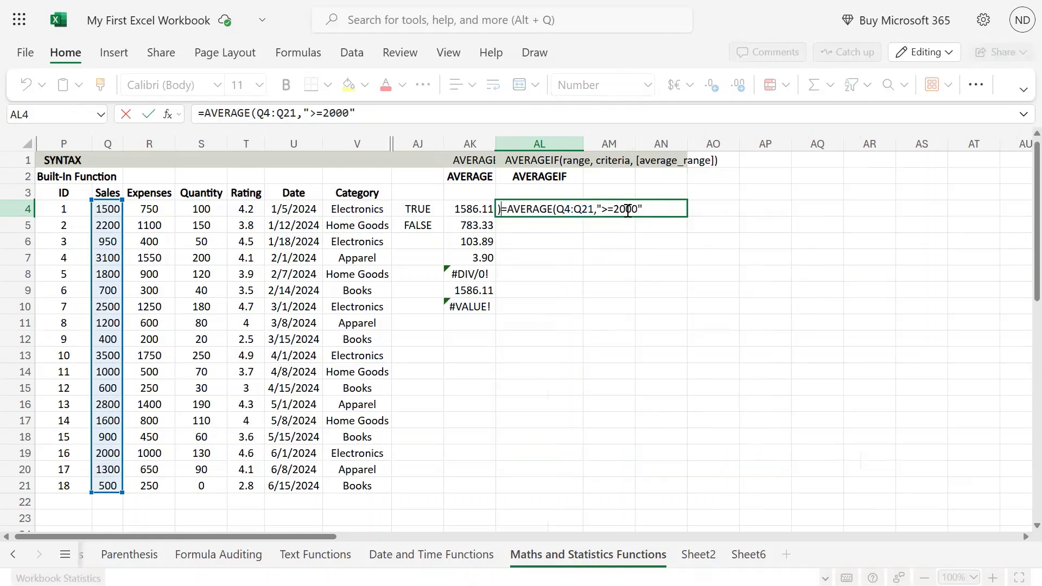
{"action": "type", "text": ")"}
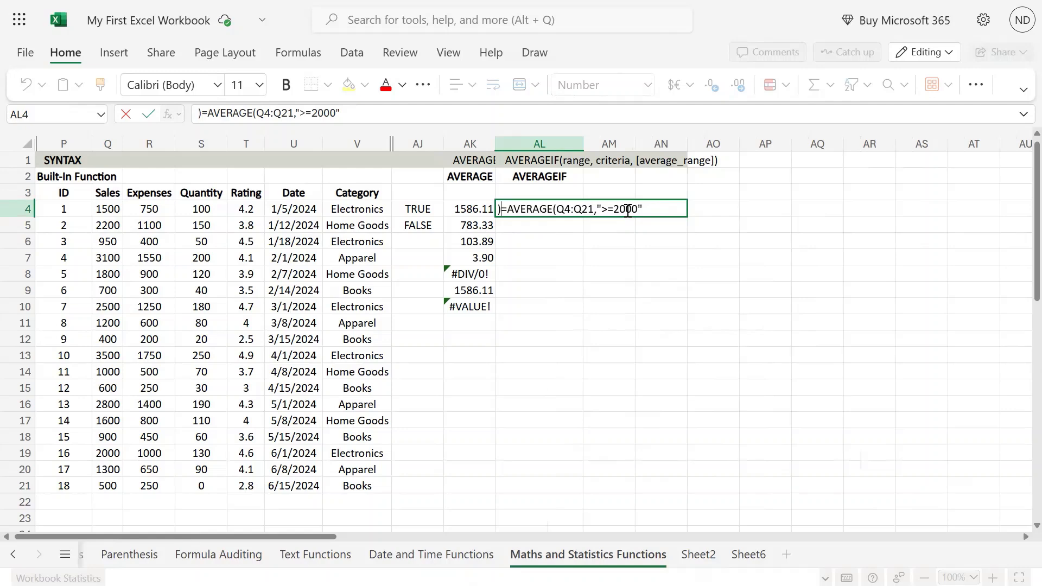
{"action": "key", "text": "Delete"}
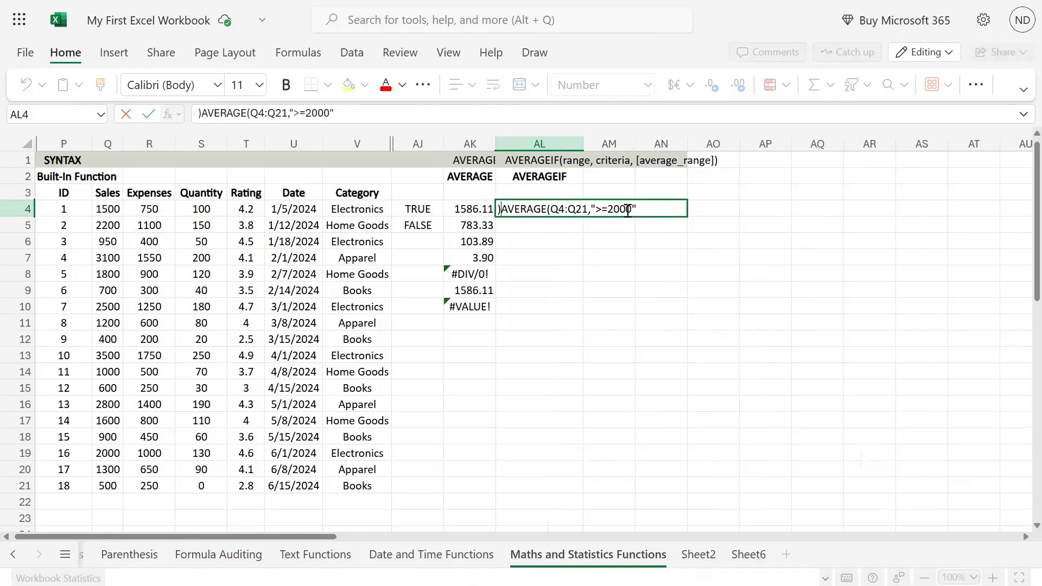
{"action": "type", "text": "="}
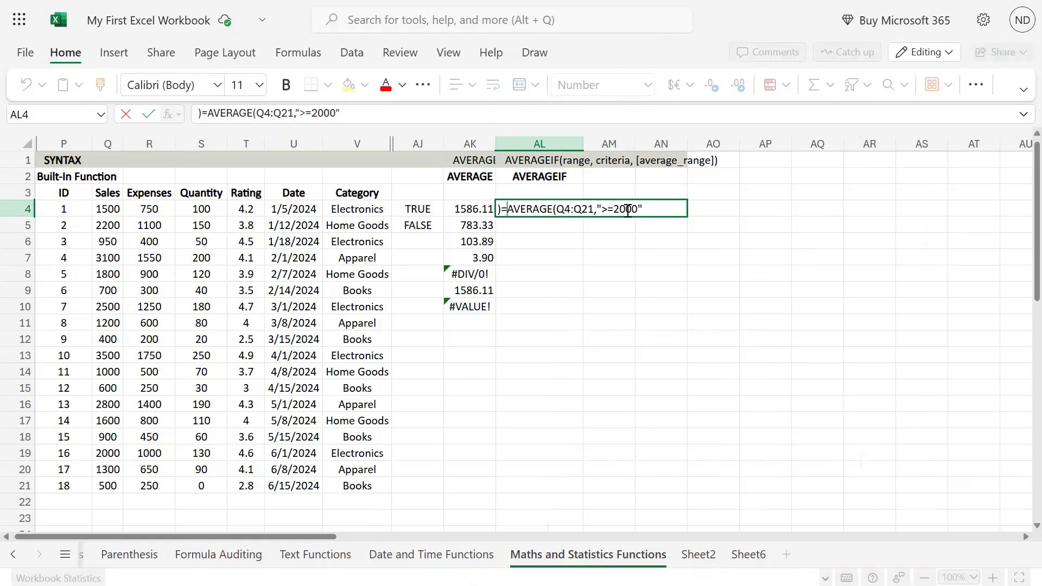
{"action": "key", "text": "Delete"}
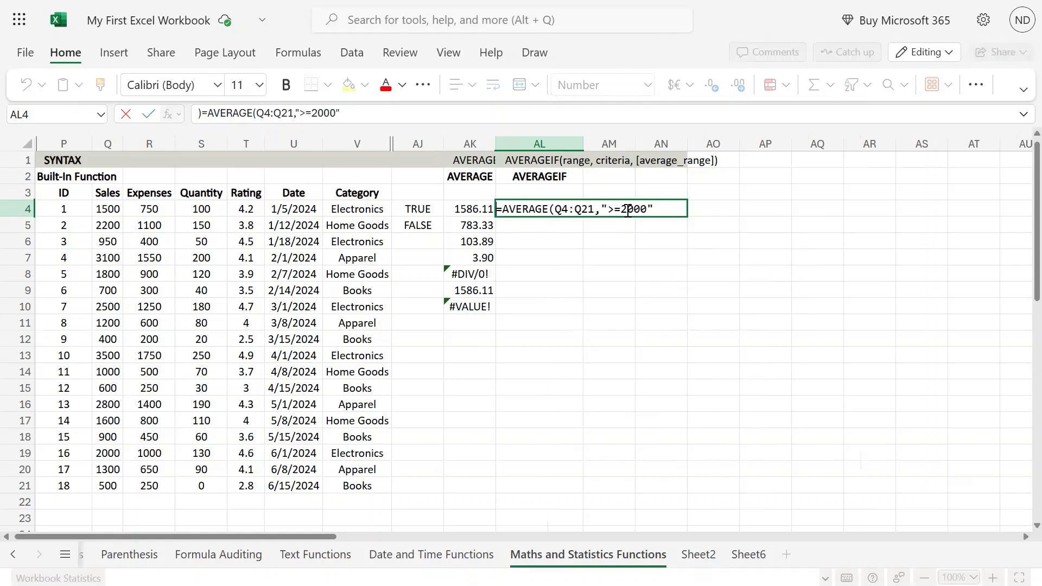
{"action": "key", "text": "Right"}
{"action": "key", "text": "Right"}
{"action": "key", "text": "Right"}
{"action": "key", "text": "Right"}
{"action": "key", "text": "Right"}
{"action": "key", "text": "Right"}
{"action": "key", "text": "Right"}
{"action": "key", "text": "Right"}
{"action": "key", "text": "Right"}
{"action": "key", "text": "Right"}
{"action": "key", "text": "Right"}
{"action": "key", "text": "Right"}
{"action": "key", "text": "Right"}
{"action": "key", "text": "Right"}
{"action": "key", "text": "Right"}
{"action": "key", "text": "Right"}
{"action": "key", "text": "Right"}
{"action": "key", "text": "Right"}
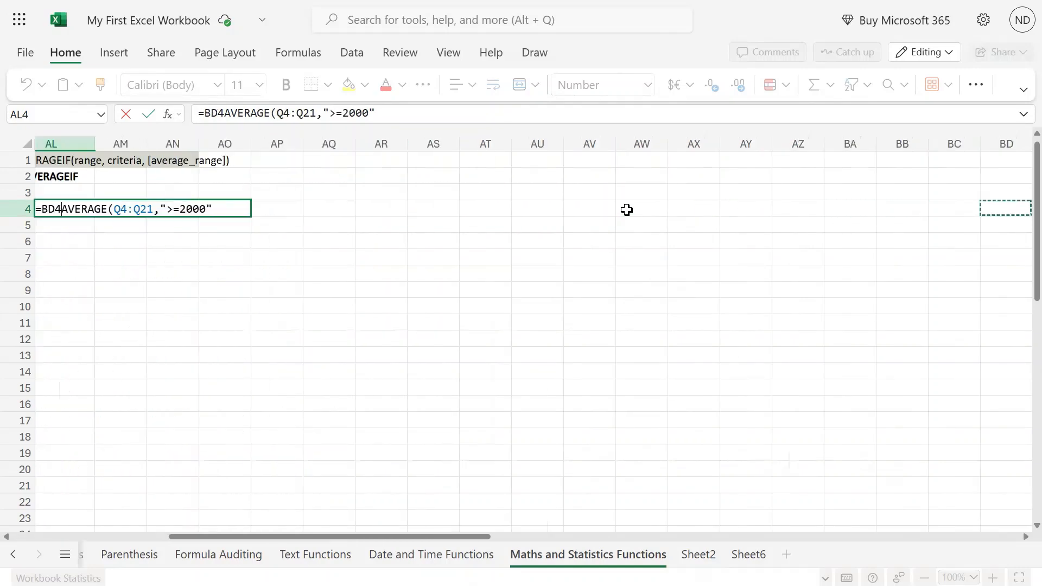
{"action": "key", "text": "Left"}
{"action": "key", "text": "Left"}
{"action": "key", "text": "Left"}
{"action": "key", "text": "Left"}
{"action": "key", "text": "Left"}
{"action": "key", "text": "Left"}
{"action": "key", "text": "Left"}
{"action": "key", "text": "Left"}
{"action": "key", "text": "Left"}
{"action": "key", "text": "Left"}
{"action": "key", "text": "Left"}
{"action": "key", "text": "BackSpace"}
{"action": "key", "text": "BackSpace"}
{"action": "key", "text": "BackSpace"}
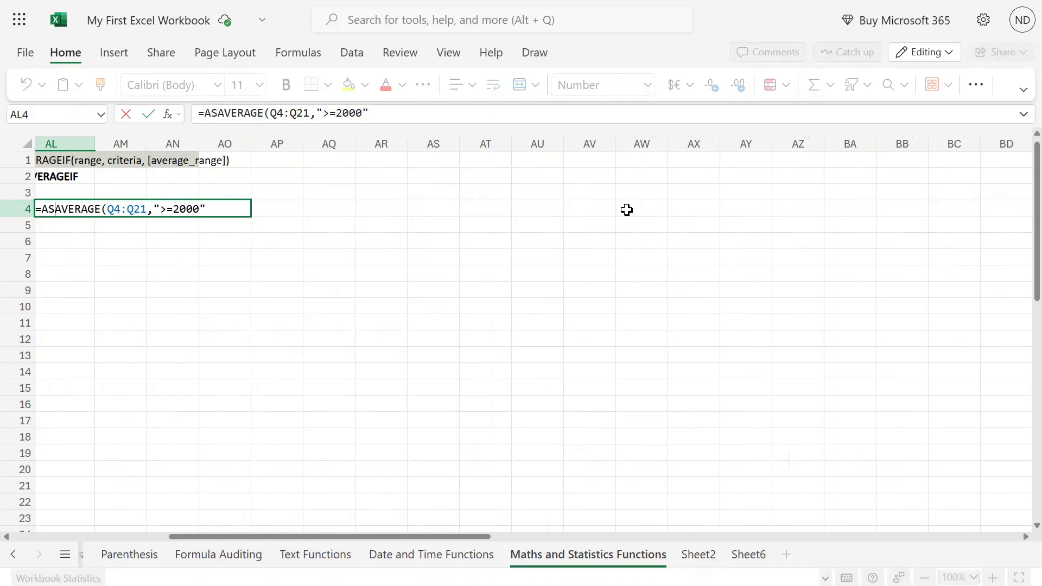
Add the closing parenthesis to the AL4 formula and enter it as =AVERAGE(Q4:Q21,">=2000")
{"action": "left_click", "coordinate": [386, 112]}
{"action": "type", "text": ")"}
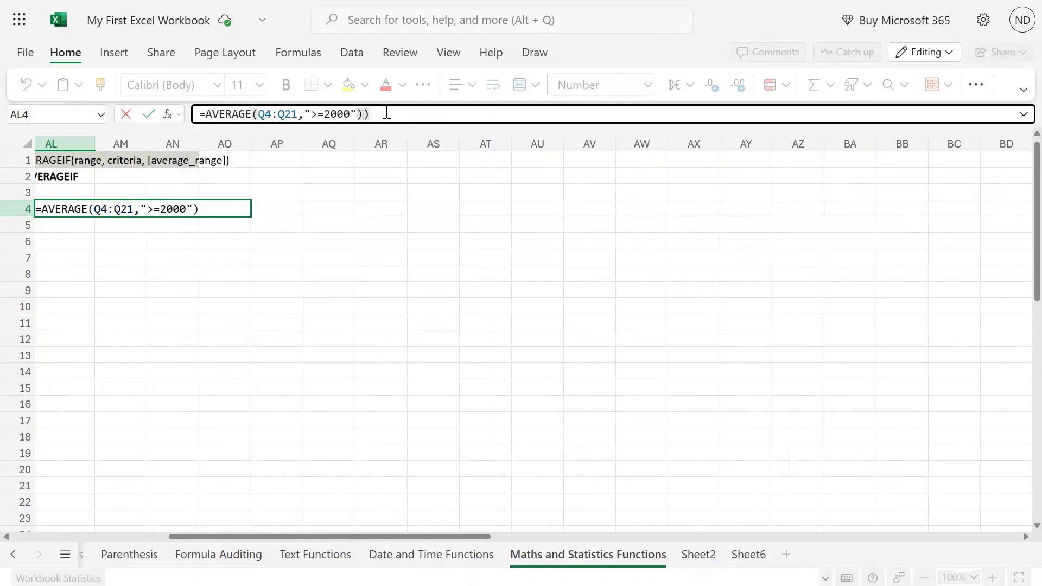
{"action": "key", "text": "Return"}
Return to cell AL4, review its formula and read the explanation of its error
{"action": "key", "text": "Up"}
{"action": "key", "text": "Left"}
{"action": "key", "text": "Left"}
{"action": "key", "text": "Left"}
{"action": "key", "text": "Left"}
{"action": "key", "text": "Left"}
{"action": "key", "text": "Left"}
{"action": "key", "text": "Left"}
{"action": "key", "text": "Left"}
{"action": "key", "text": "Left"}
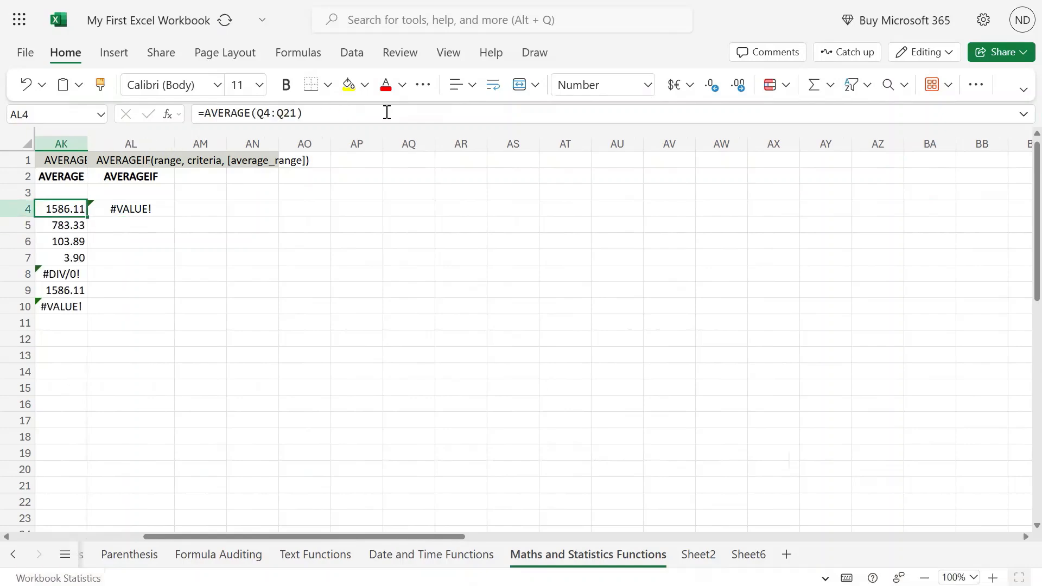
{"action": "key", "text": "Right"}
{"action": "key", "text": "Right"}
{"action": "key", "text": "Right"}
{"action": "key", "text": "Right"}
{"action": "key", "text": "Right"}
{"action": "key", "text": "Right"}
{"action": "key", "text": "Right"}
{"action": "key", "text": "Right"}
{"action": "key", "text": "Right"}
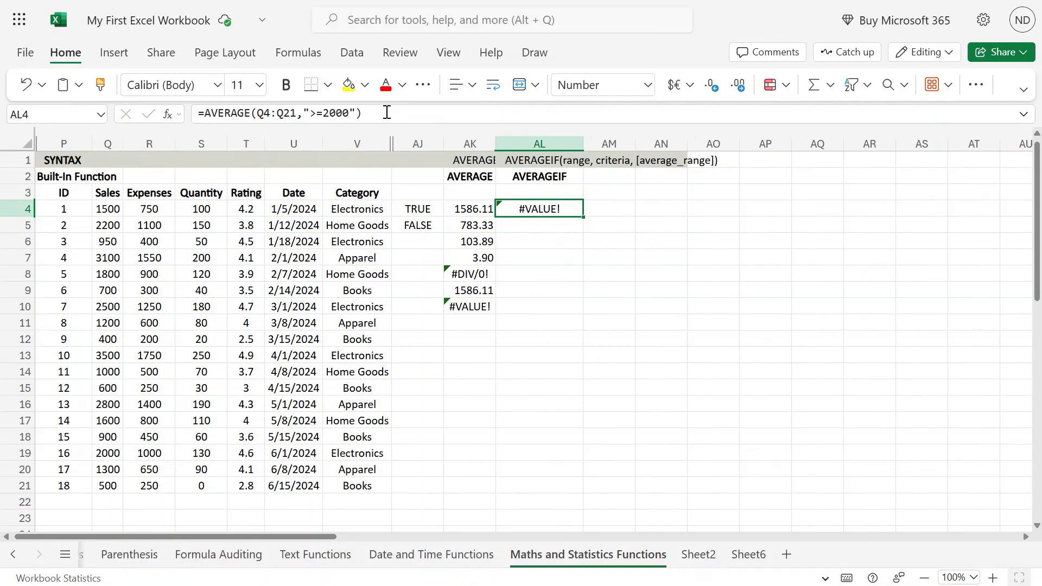
{"action": "left_click", "coordinate": [386, 113]}
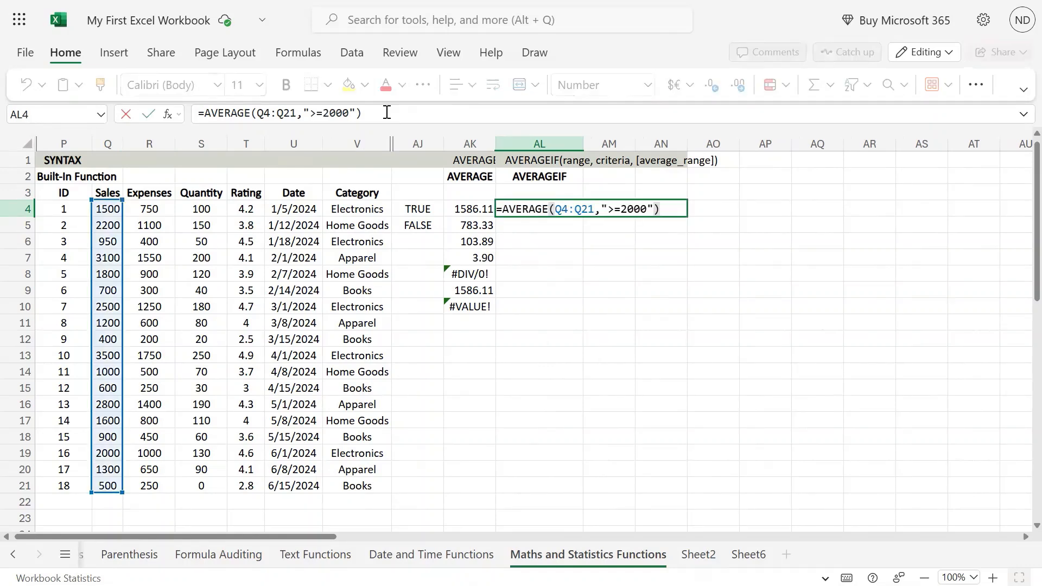
{"action": "key", "text": "Escape"}
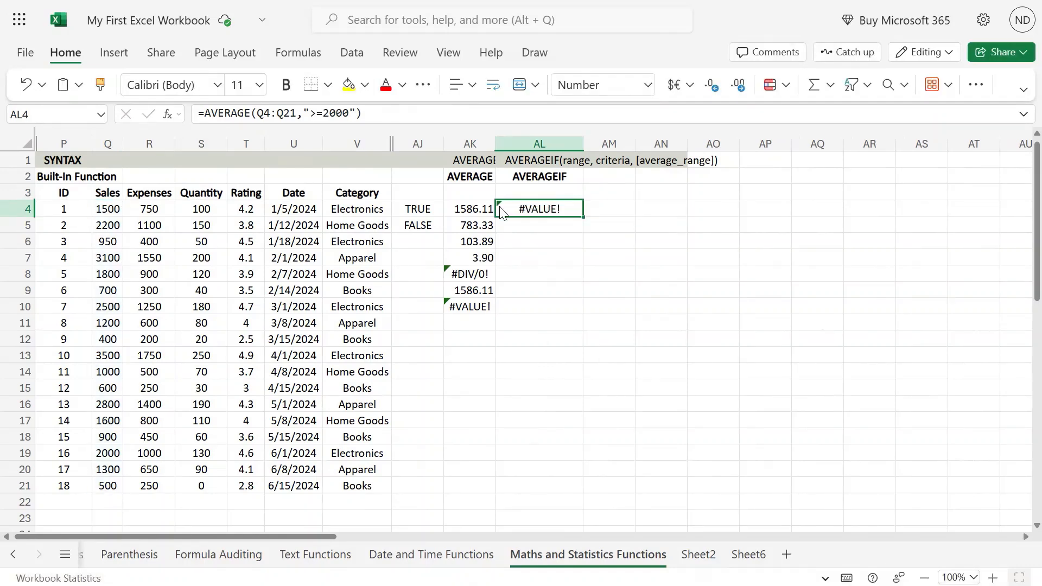
{"action": "mouse_move", "coordinate": [497, 200]}
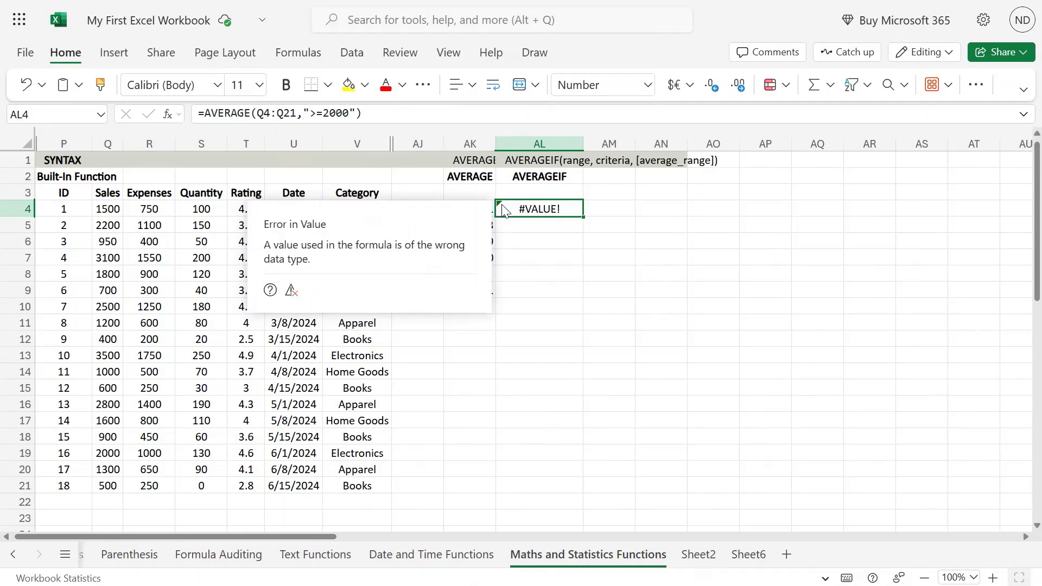
Format the Sales values Q4:Q21 as Number without decimal places
{"action": "left_click", "coordinate": [100, 203]}
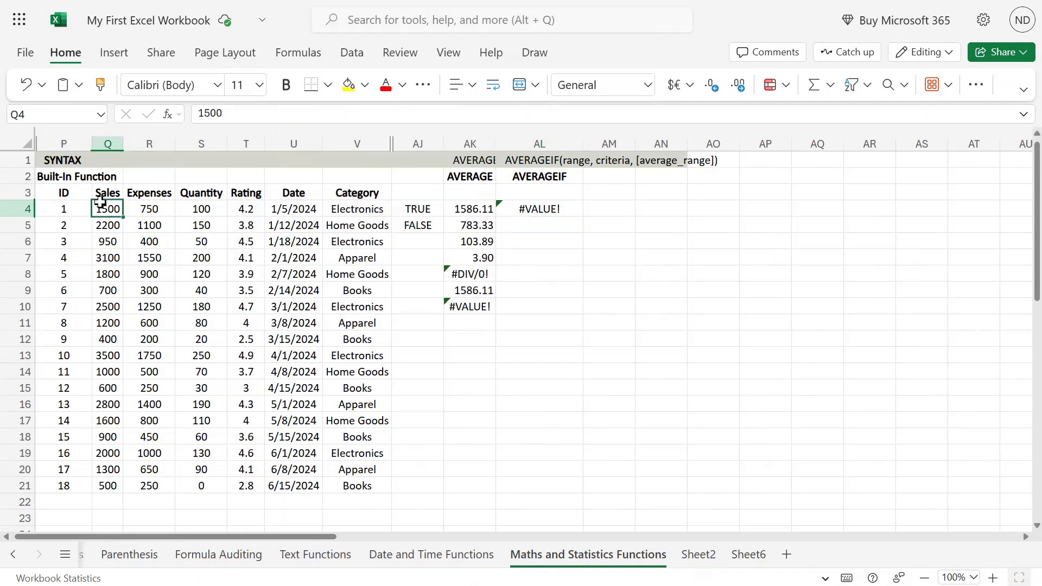
{"action": "key", "text": "ctrl+shift+Down"}
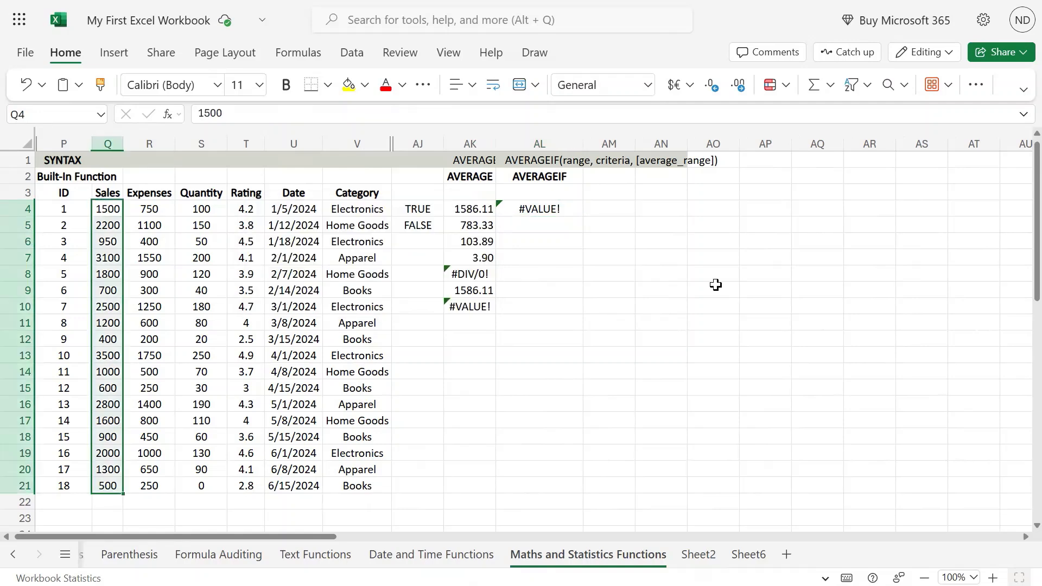
{"action": "left_click", "coordinate": [650, 90]}
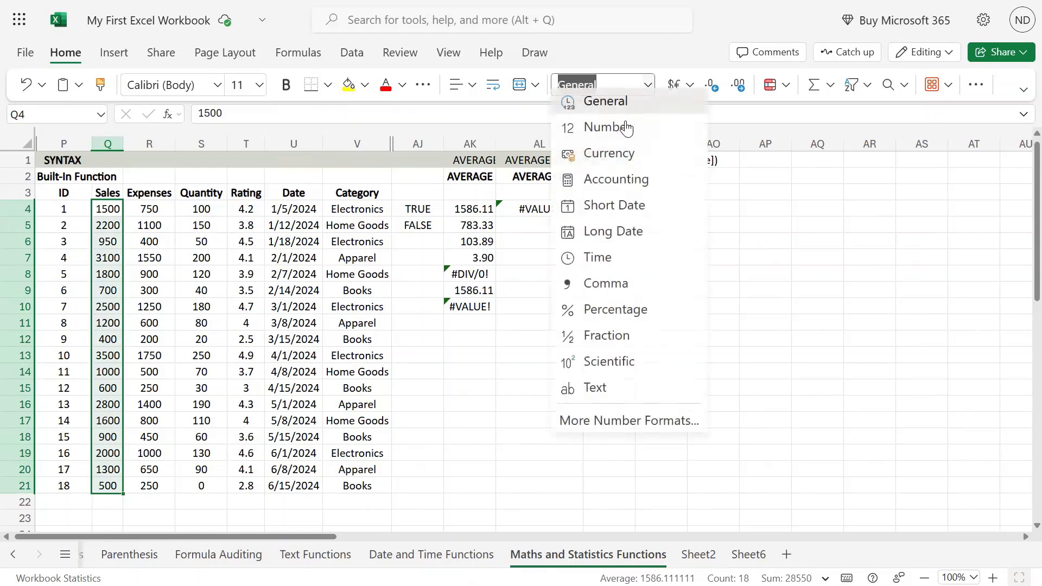
{"action": "left_click", "coordinate": [623, 130]}
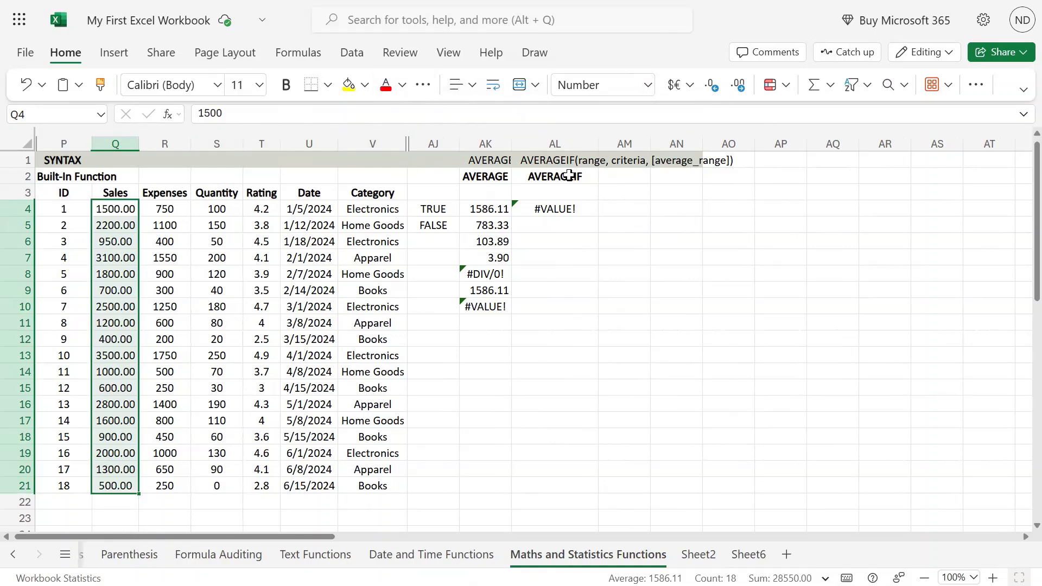
{"action": "left_click", "coordinate": [714, 92]}
{"action": "left_click", "coordinate": [714, 91]}
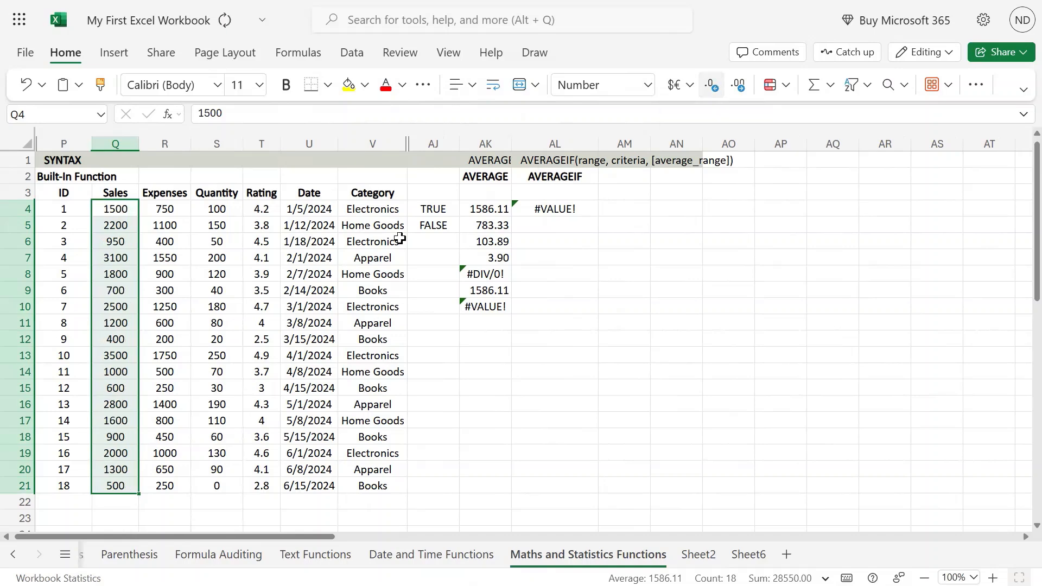
Re-enter the criterion value 2000 in the AL4 formula
{"action": "left_click", "coordinate": [553, 209]}
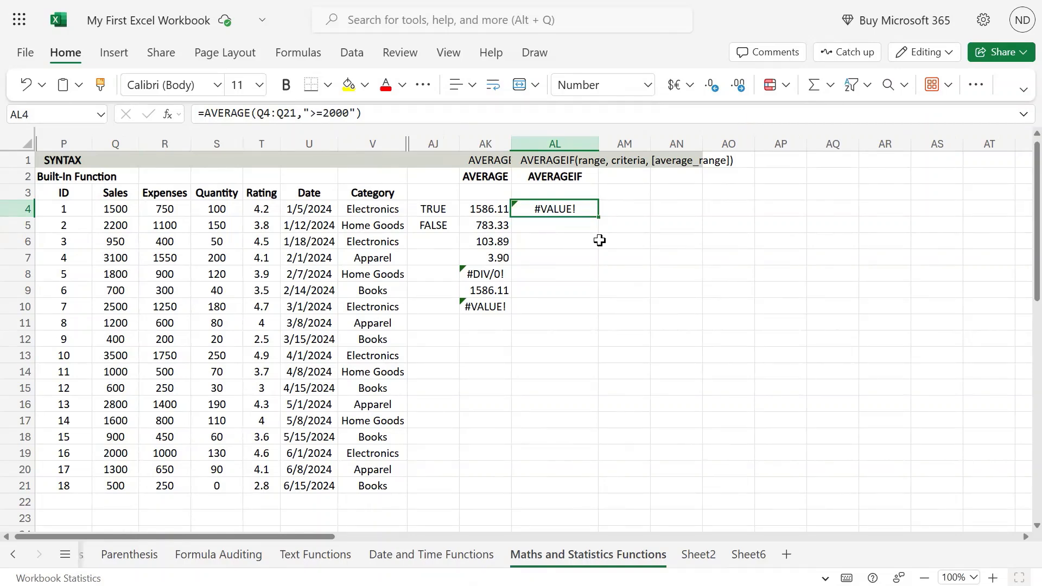
{"action": "key", "text": "F2"}
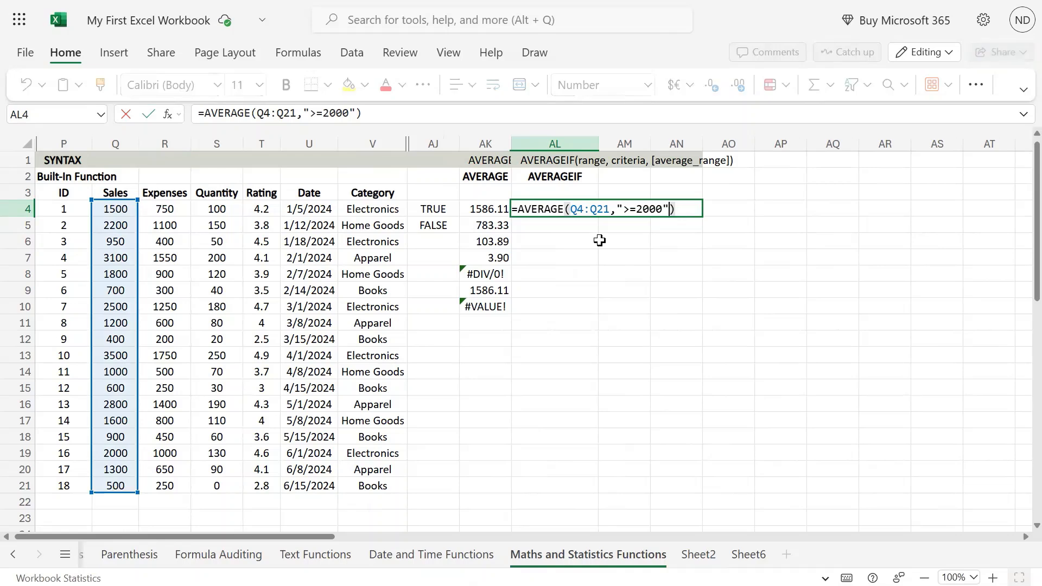
{"action": "key", "text": "BackSpace"}
{"action": "key", "text": "BackSpace"}
{"action": "key", "text": "BackSpace"}
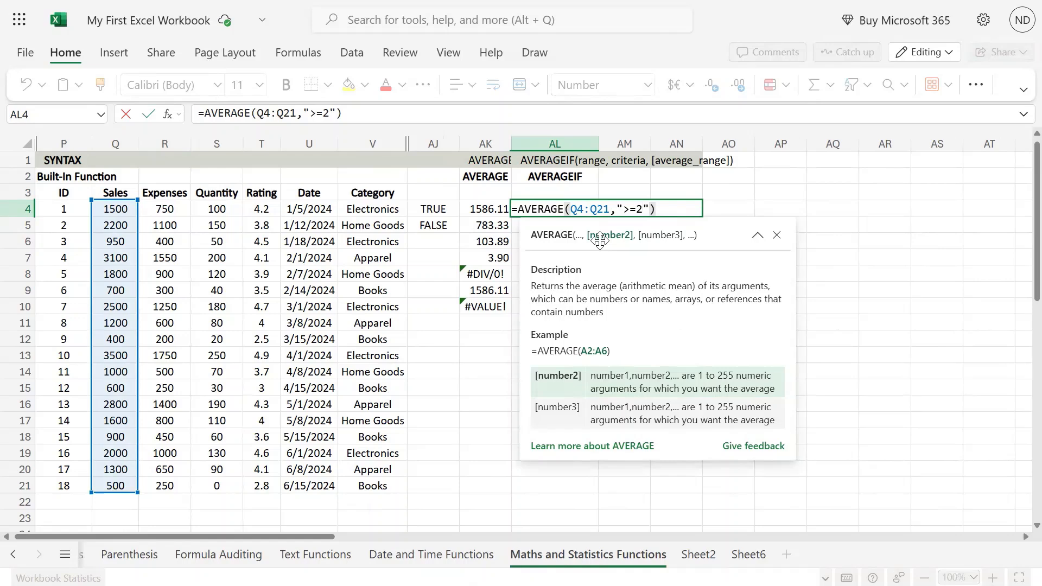
{"action": "type", "text": "000"}
{"action": "key", "text": "Return"}
Re-enter the Sales value 1500 in cell Q4
{"action": "key", "text": "Up"}
{"action": "key", "text": "Left"}
{"action": "key", "text": "Left"}
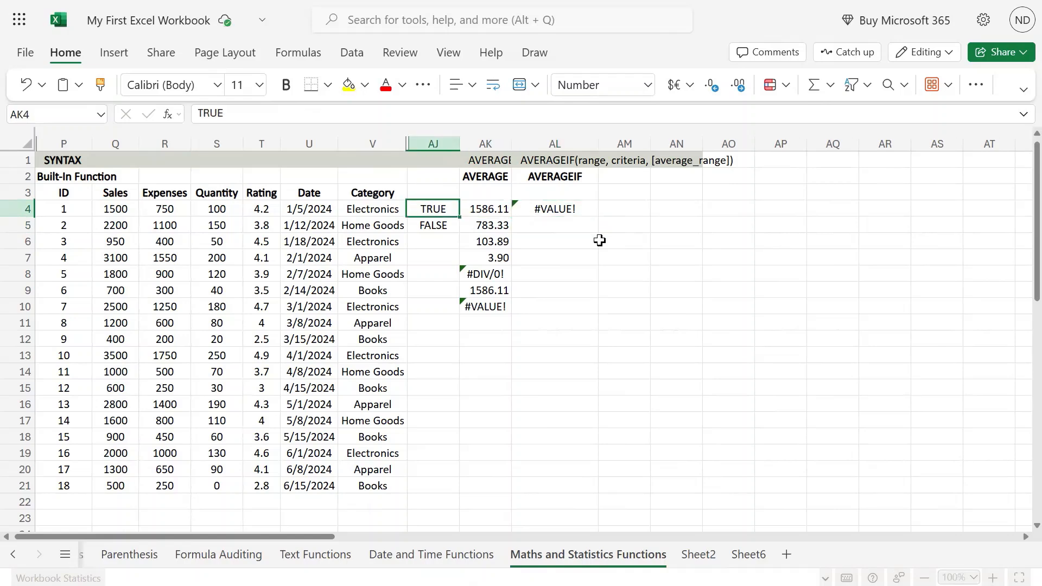
{"action": "key", "text": "Left"}
{"action": "key", "text": "Left"}
{"action": "key", "text": "Left"}
{"action": "key", "text": "Left"}
{"action": "key", "text": "Left"}
{"action": "key", "text": "Left"}
{"action": "key", "text": "F2"}
{"action": "key", "text": "BackSpace"}
{"action": "key", "text": "BackSpace"}
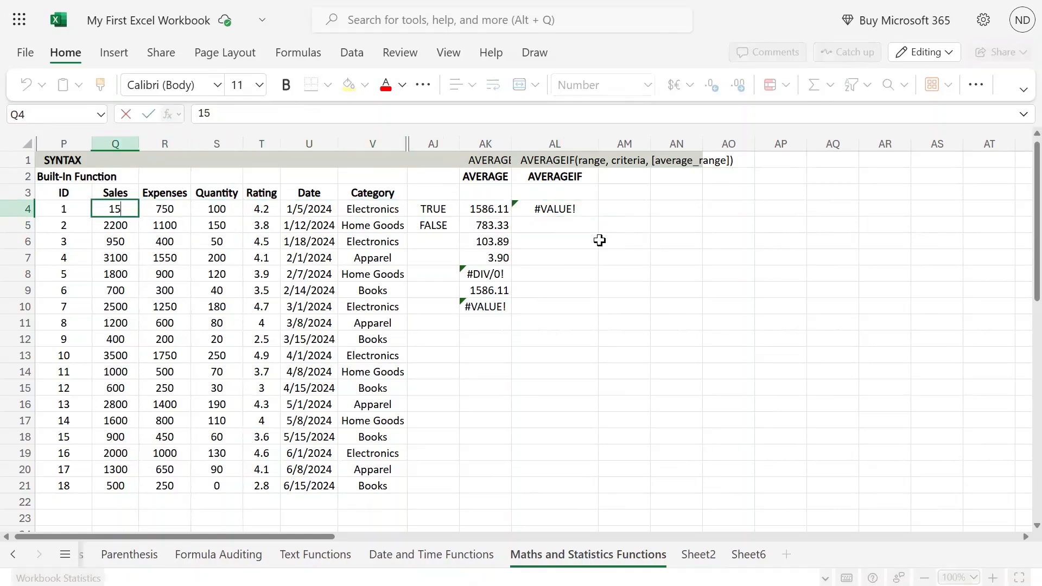
{"action": "type", "text": "p"}
{"action": "key", "text": "BackSpace"}
{"action": "type", "text": "-"}
{"action": "key", "text": "BackSpace"}
{"action": "type", "text": "00"}
{"action": "key", "text": "Return"}
Recheck the arguments of the AL4 formula and ignore the error flagged on that cell
{"action": "key", "text": "Up"}
{"action": "key", "text": "Right"}
{"action": "key", "text": "Right"}
{"action": "key", "text": "Right"}
{"action": "key", "text": "Right"}
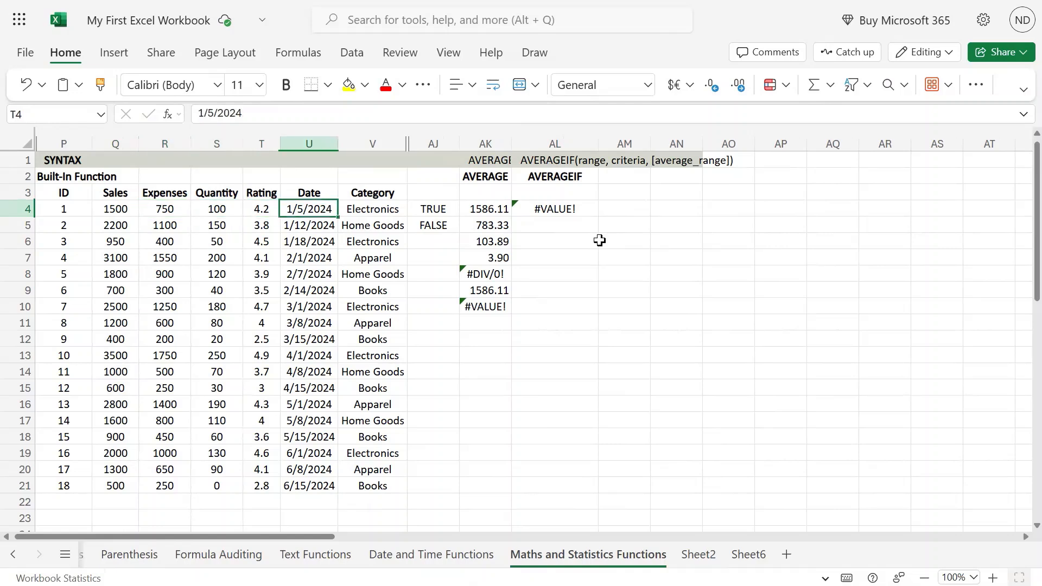
{"action": "key", "text": "Right"}
{"action": "key", "text": "Right"}
{"action": "key", "text": "Right"}
{"action": "key", "text": "Right"}
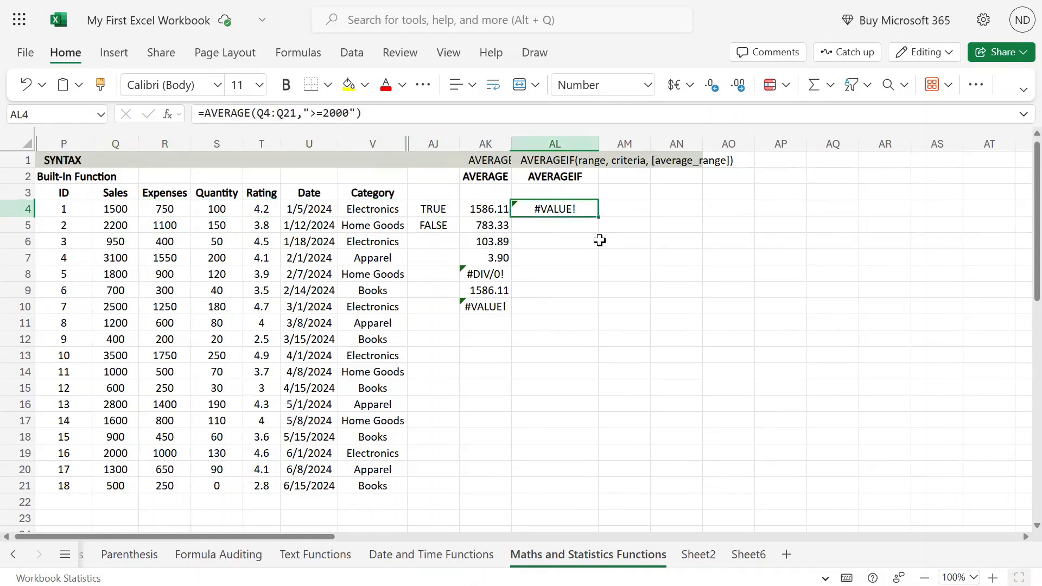
{"action": "left_click", "coordinate": [359, 114]}
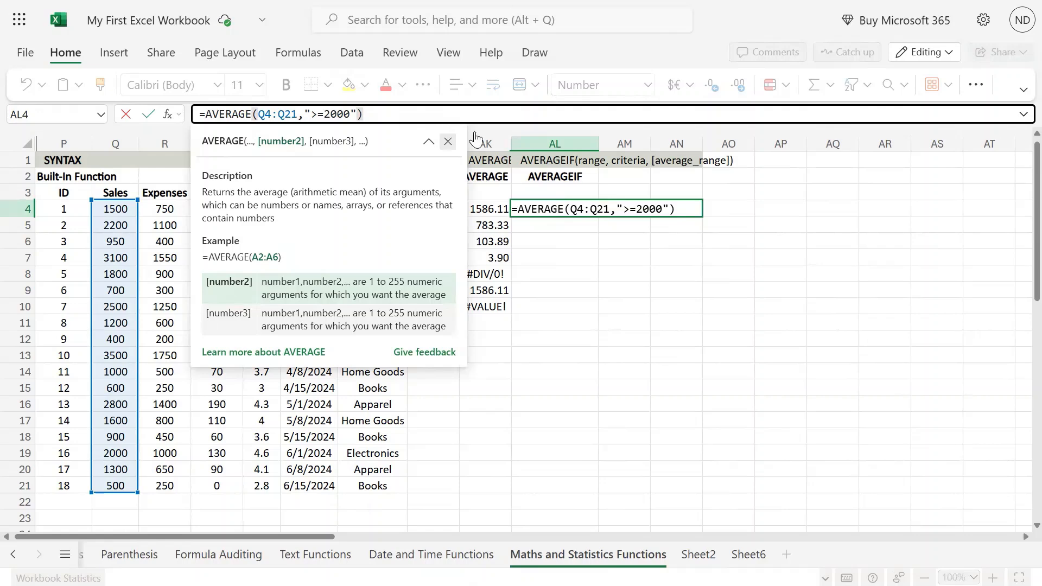
{"action": "key", "text": "Escape"}
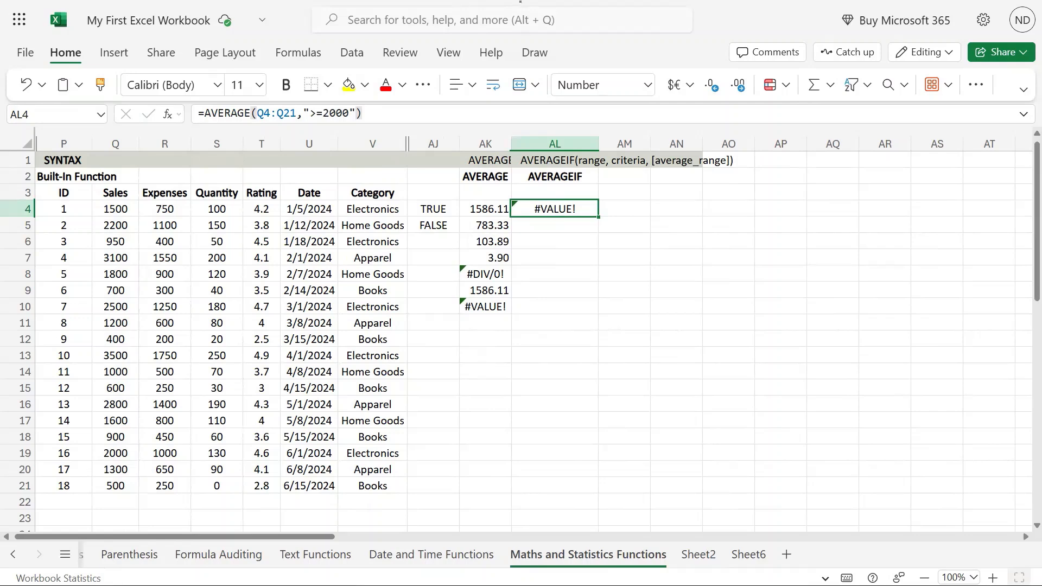
{"action": "mouse_move", "coordinate": [515, 204]}
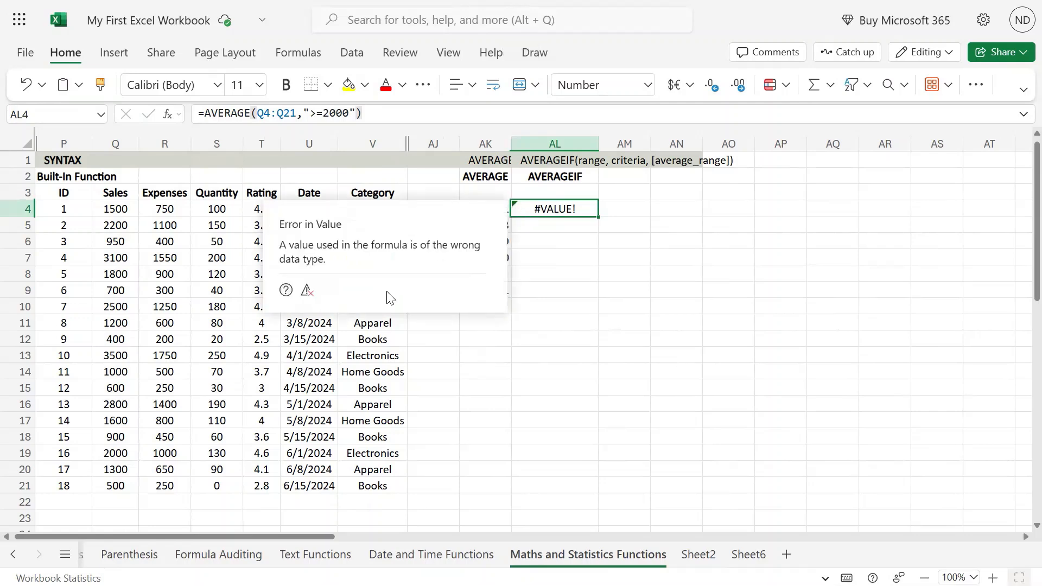
{"action": "left_click", "coordinate": [308, 292]}
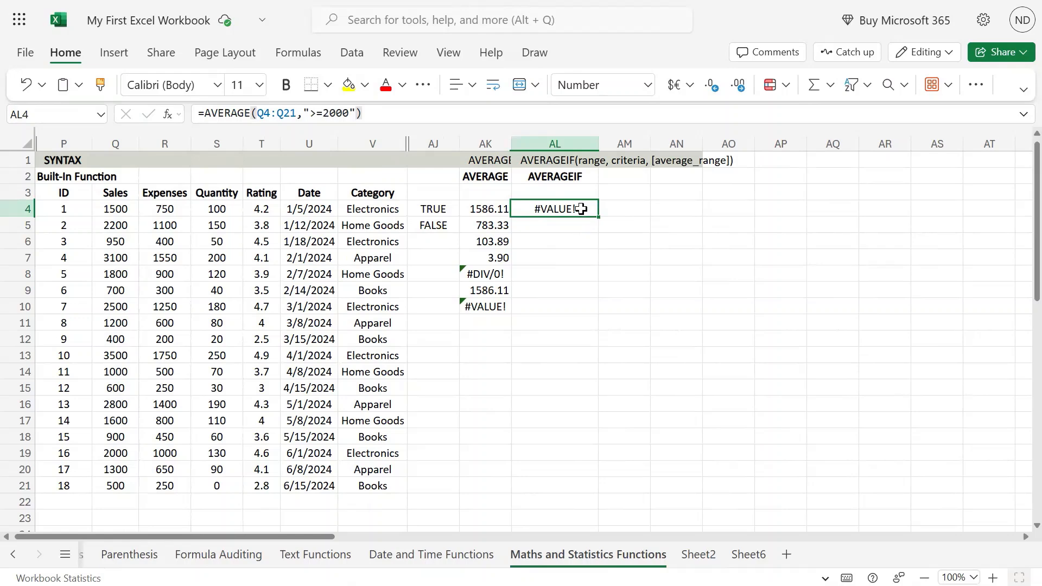
Change the function in the AL4 formula to AVERAGEIF, giving =AVERAGEIF(Q4:Q21,">=2000")
{"action": "left_click", "coordinate": [571, 273]}
{"action": "left_click", "coordinate": [574, 212]}
{"action": "double_click", "coordinate": [583, 210]}
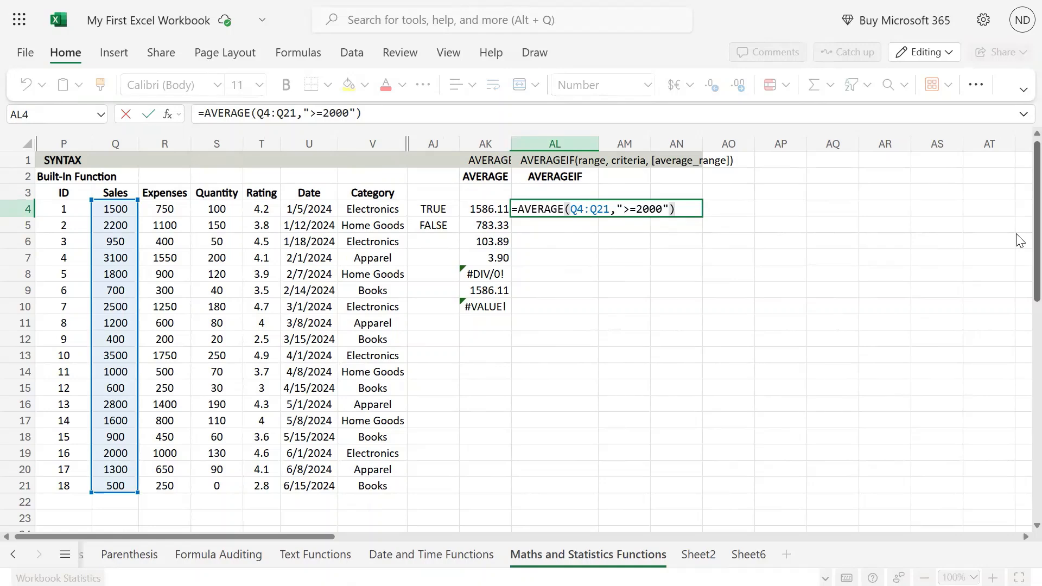
{"action": "key", "text": "Left"}
{"action": "key", "text": "Left"}
{"action": "key", "text": "Left"}
{"action": "key", "text": "Left"}
{"action": "key", "text": "Left"}
{"action": "key", "text": "Left"}
{"action": "key", "text": "Left"}
{"action": "key", "text": "Left"}
{"action": "key", "text": "Left"}
{"action": "key", "text": "Left"}
{"action": "key", "text": "Left"}
{"action": "key", "text": "Left"}
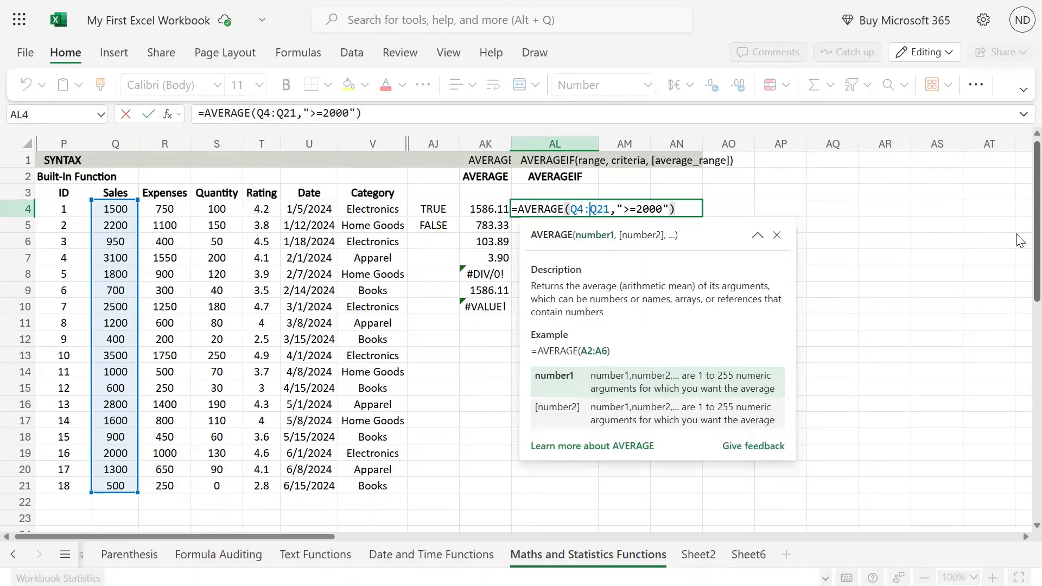
{"action": "key", "text": "Left"}
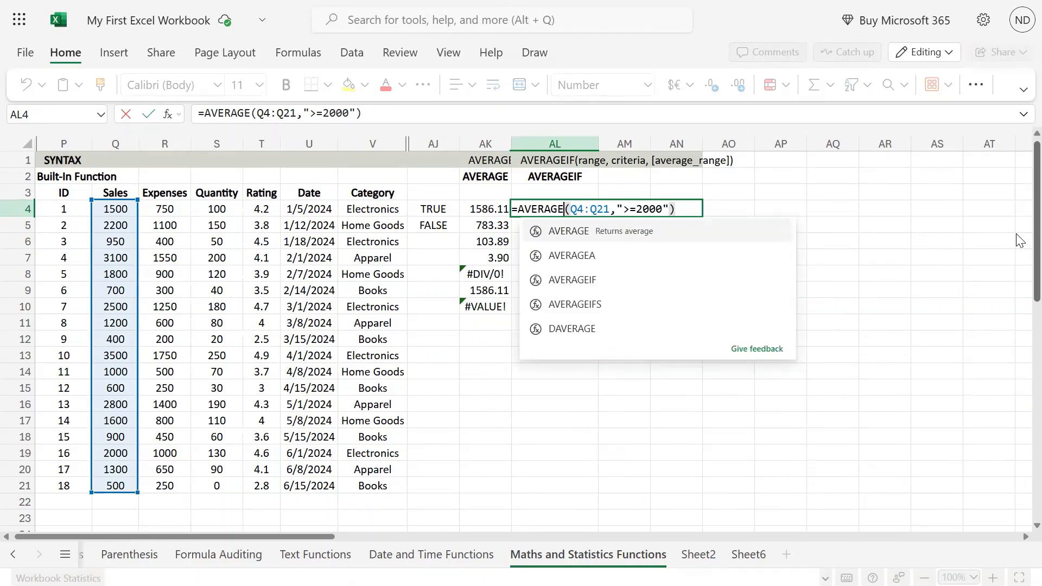
{"action": "type", "text": "if"}
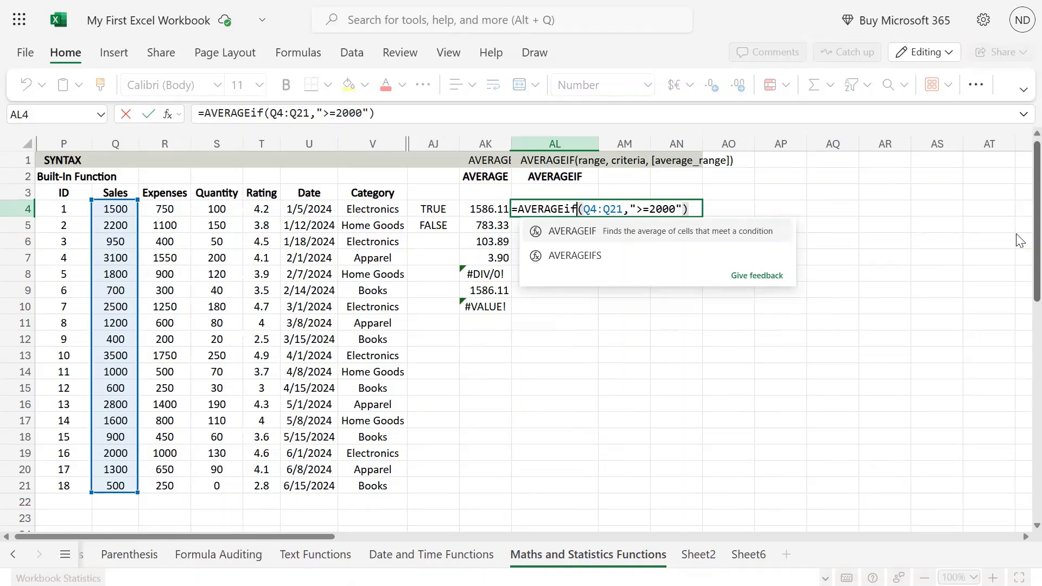
{"action": "key", "text": "Tab"}
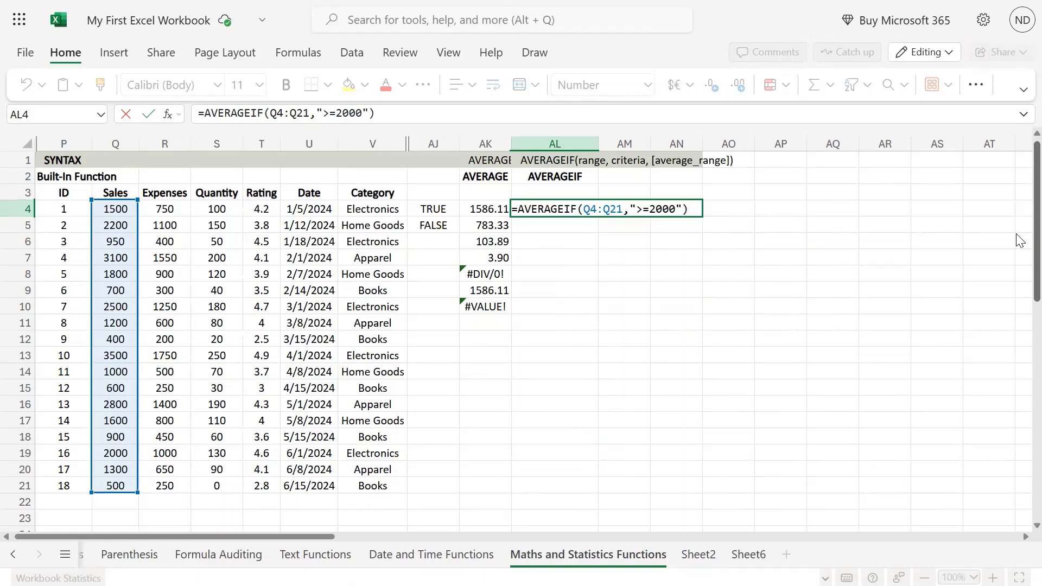
{"action": "key", "text": "ctrl+Return"}
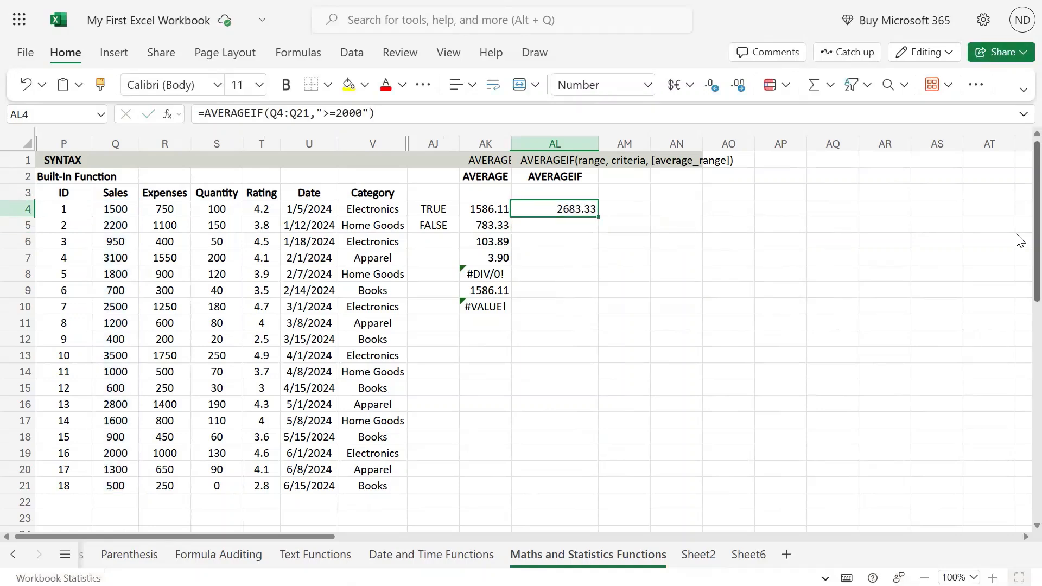
Inspect the range and criterion referenced by the AVERAGEIF formula in AL4
{"action": "key", "text": "F2"}
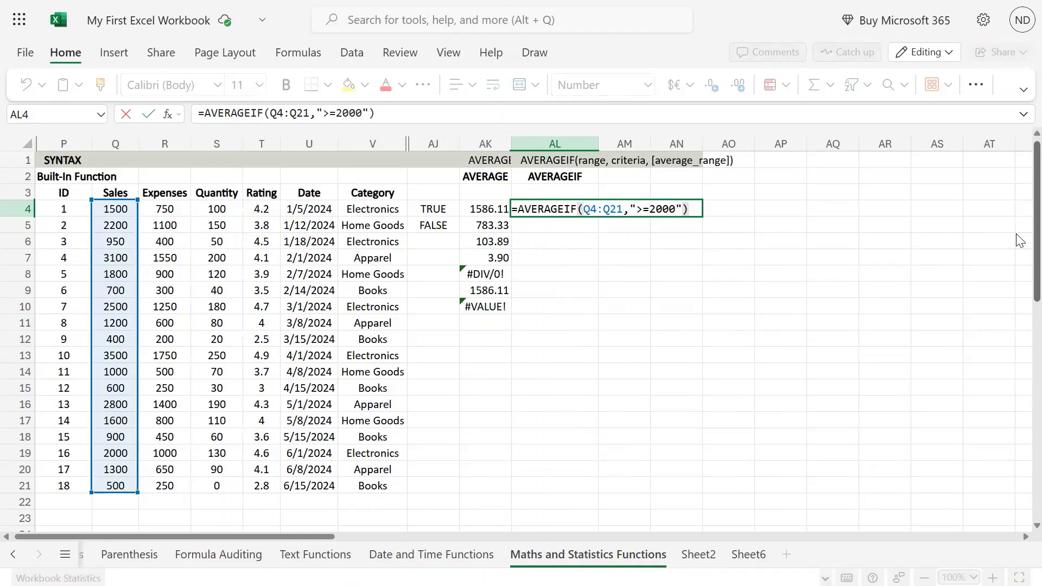
{"action": "key", "text": "Escape"}
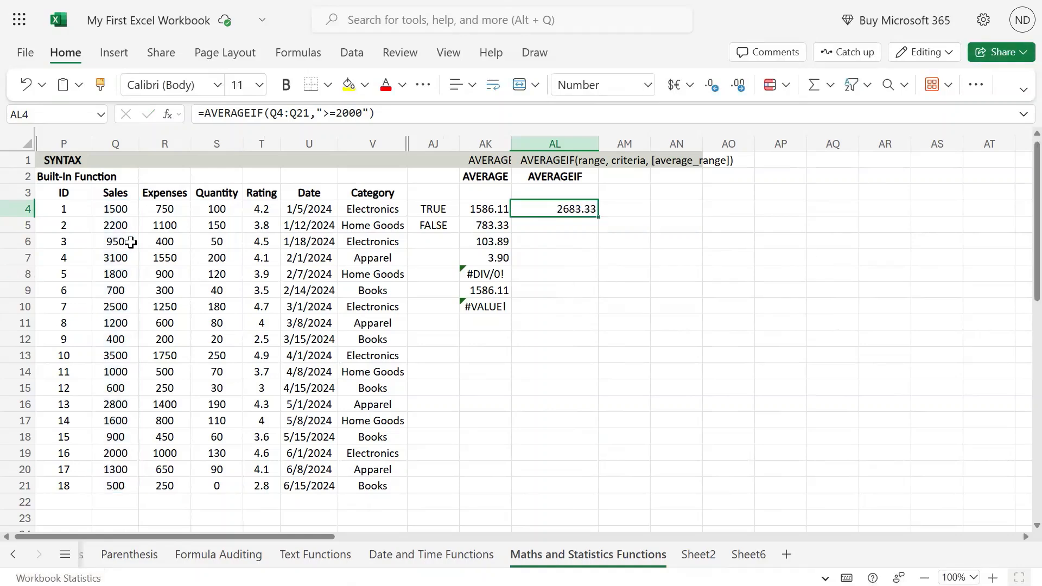
{"action": "key", "text": "F2"}
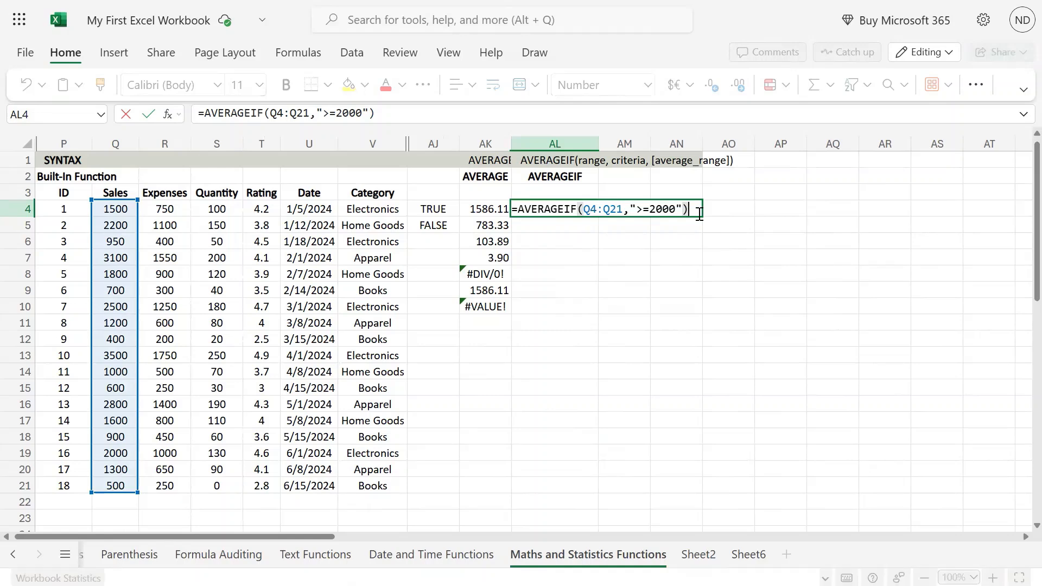
{"action": "key", "text": "Escape"}
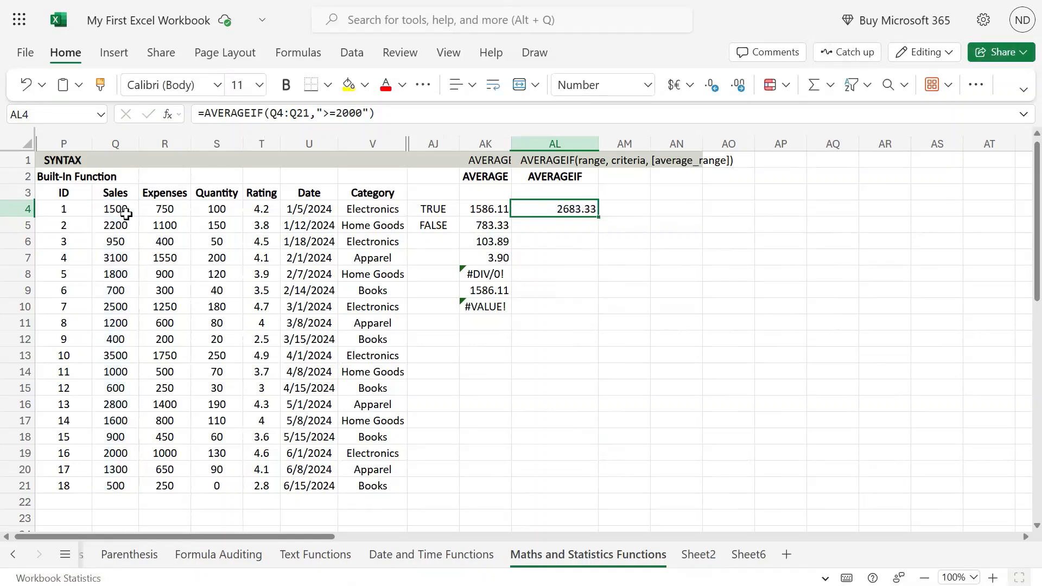
Select the Sales values of at least 2000 in Q5, Q7, Q10, Q13, Q16 and Q19 and check their average
{"action": "left_click", "coordinate": [122, 227]}
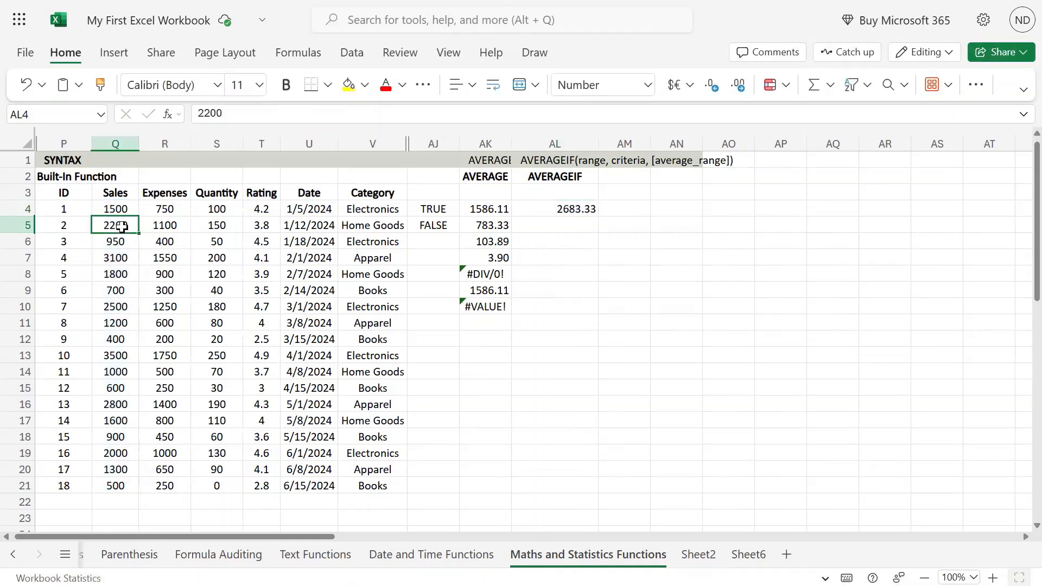
{"action": "left_click", "coordinate": [125, 256], "text": "ctrl"}
{"action": "left_click", "coordinate": [114, 305], "text": "ctrl"}
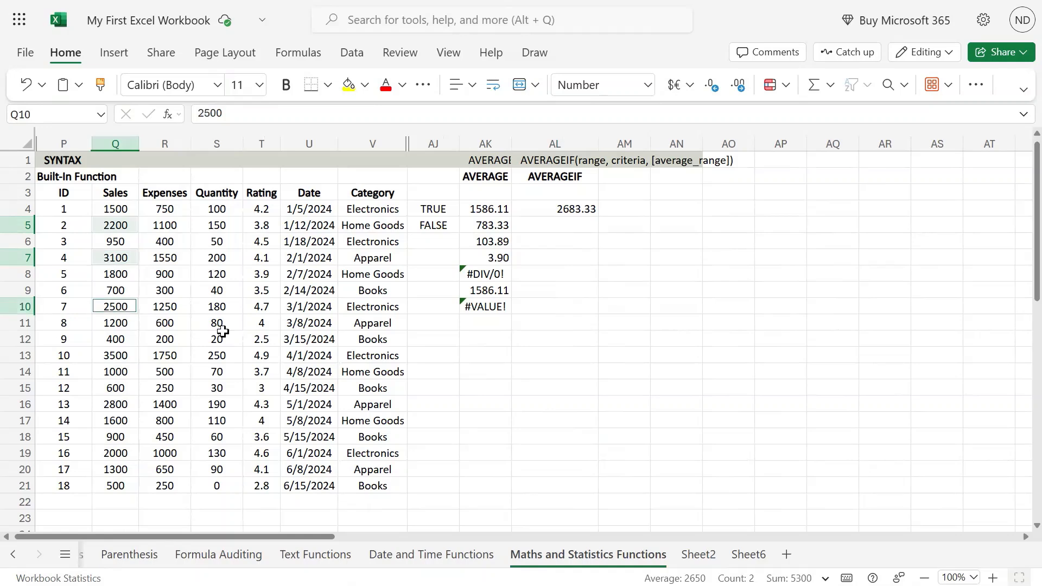
{"action": "left_click", "coordinate": [121, 355], "text": "ctrl"}
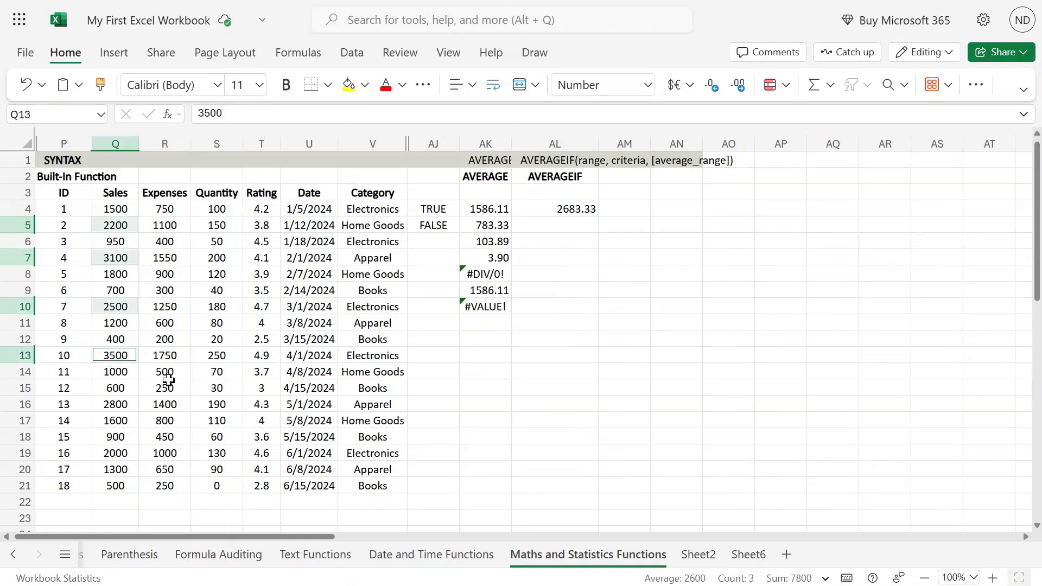
{"action": "left_click", "coordinate": [133, 406], "text": "ctrl"}
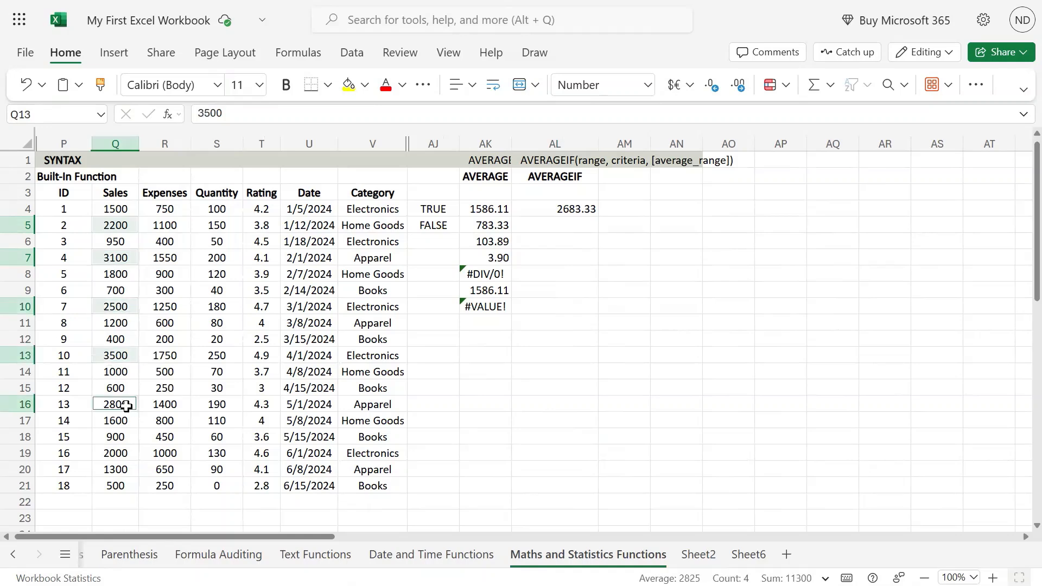
{"action": "left_click", "coordinate": [123, 451], "text": "ctrl"}
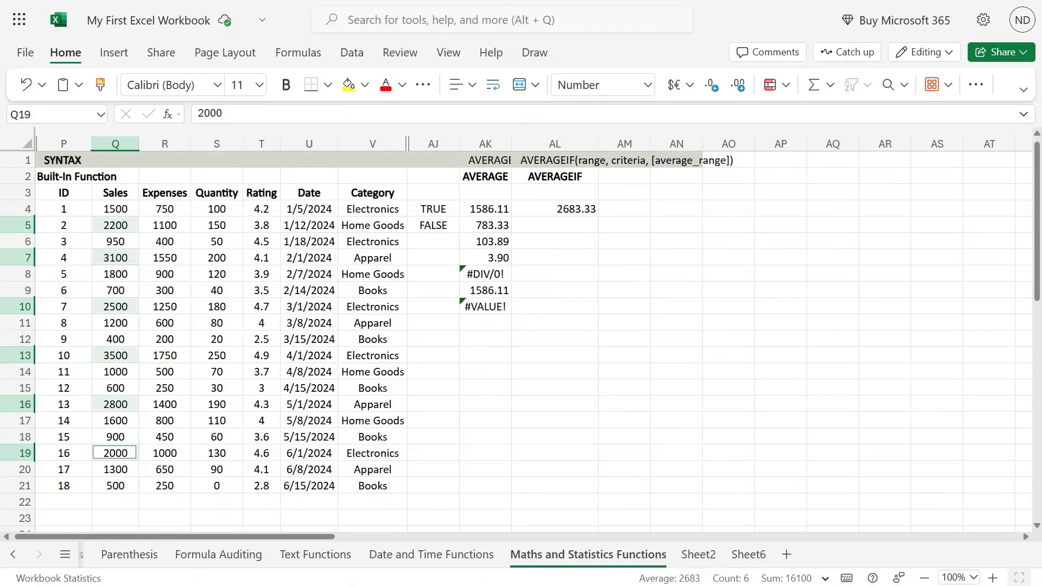
{"action": "left_click_drag", "start_coordinate": [636, 572], "coordinate": [706, 583]}
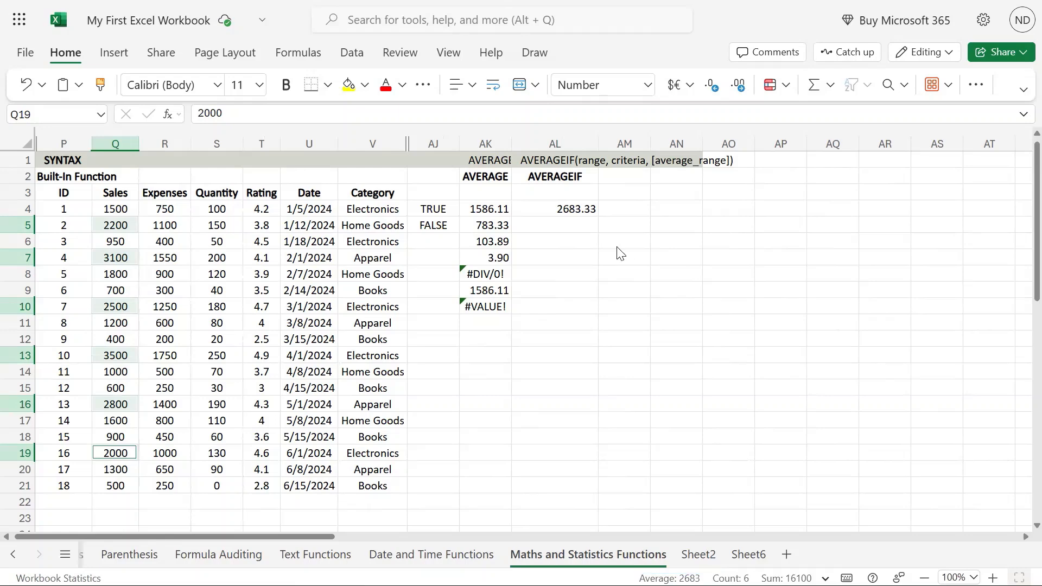
Reuse the AL4 formula in AL5 with the Quantity column as average range, giving =AVERAGEIF(Q4:Q21,">=2000",S4:S21)
{"action": "left_click", "coordinate": [562, 210]}
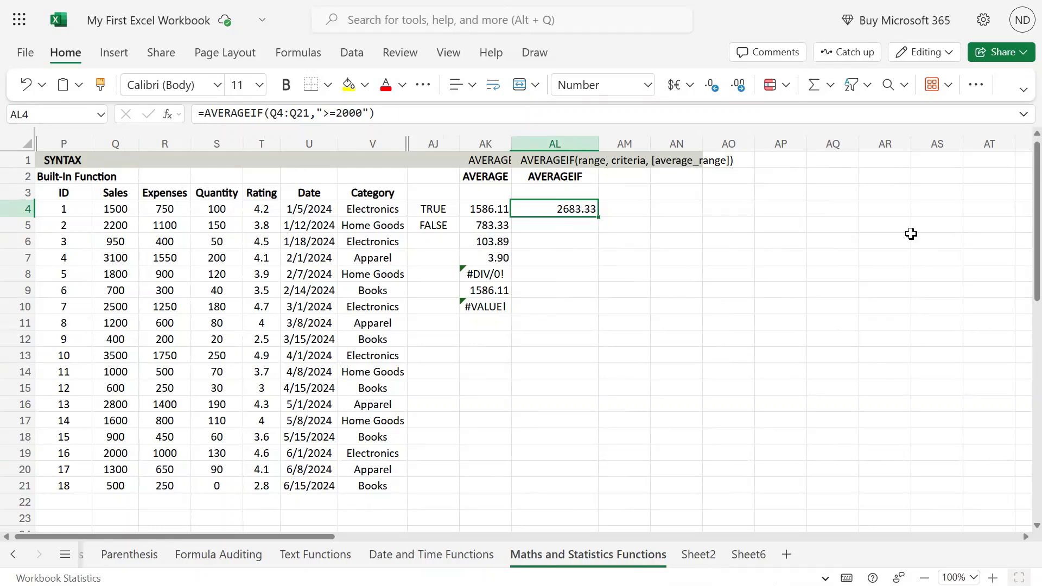
{"action": "key", "text": "F2"}
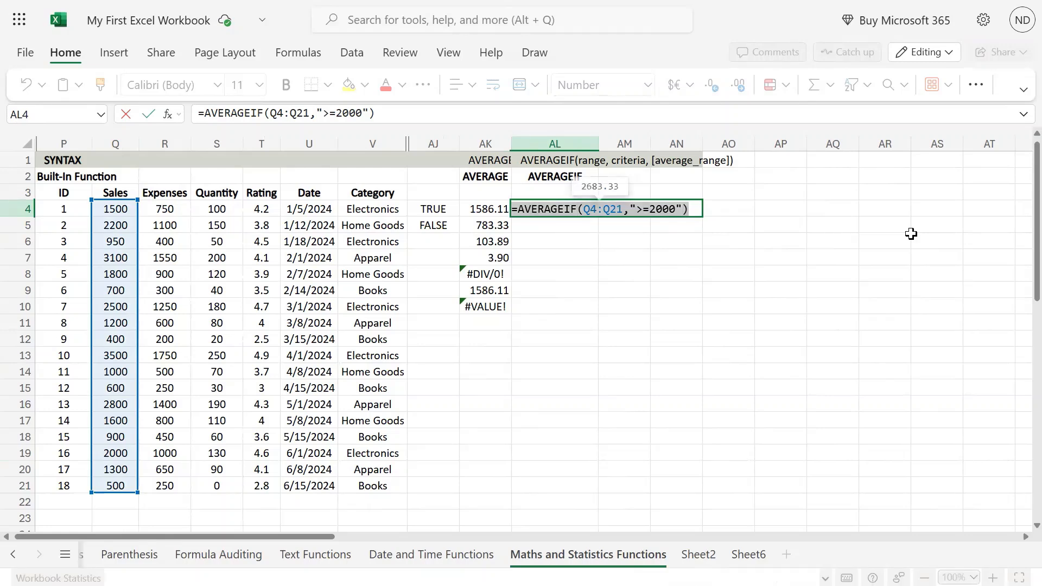
{"action": "key", "text": "Return"}
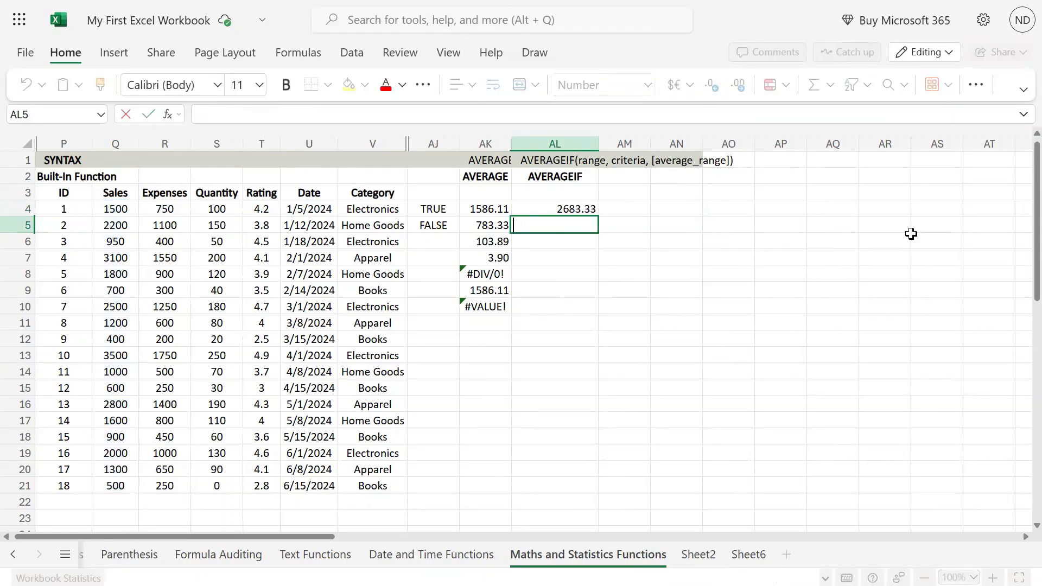
{"action": "type", "text": "=AVERAGEIF(Q4:Q21,\">=2000\")"}
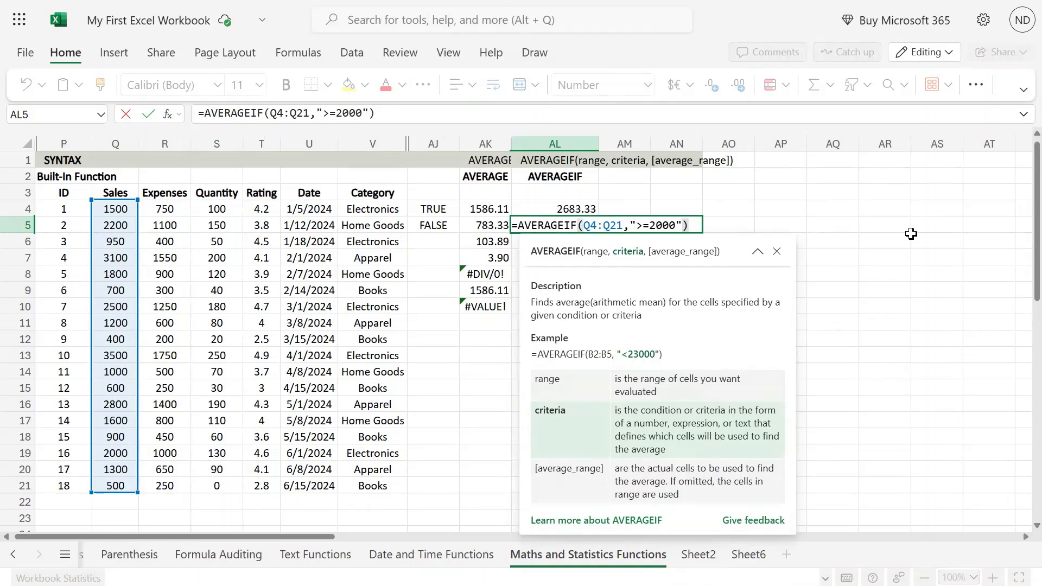
{"action": "type", "text": ","}
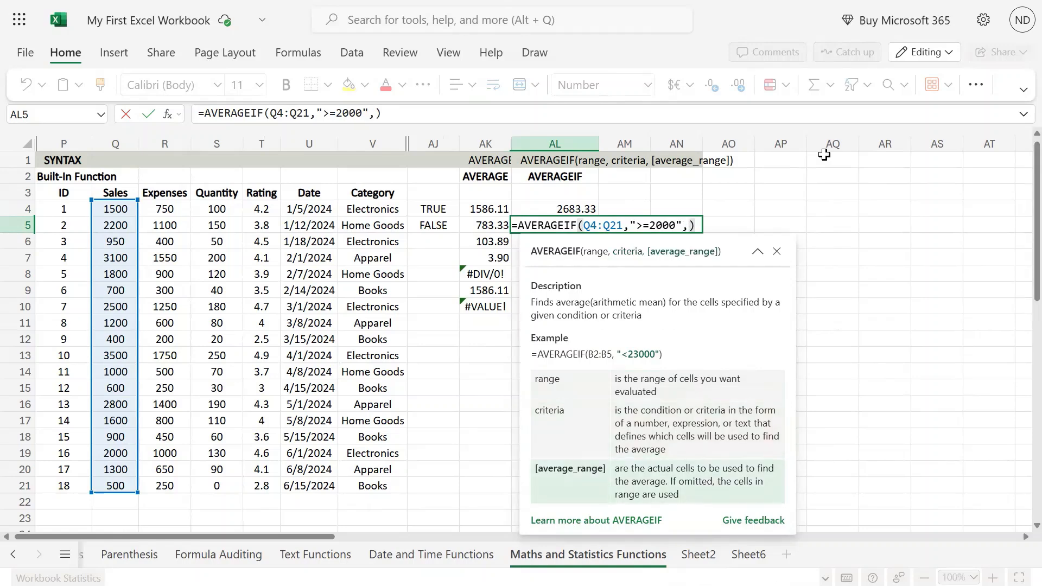
{"action": "left_click_drag", "start_coordinate": [222, 207], "coordinate": [226, 478]}
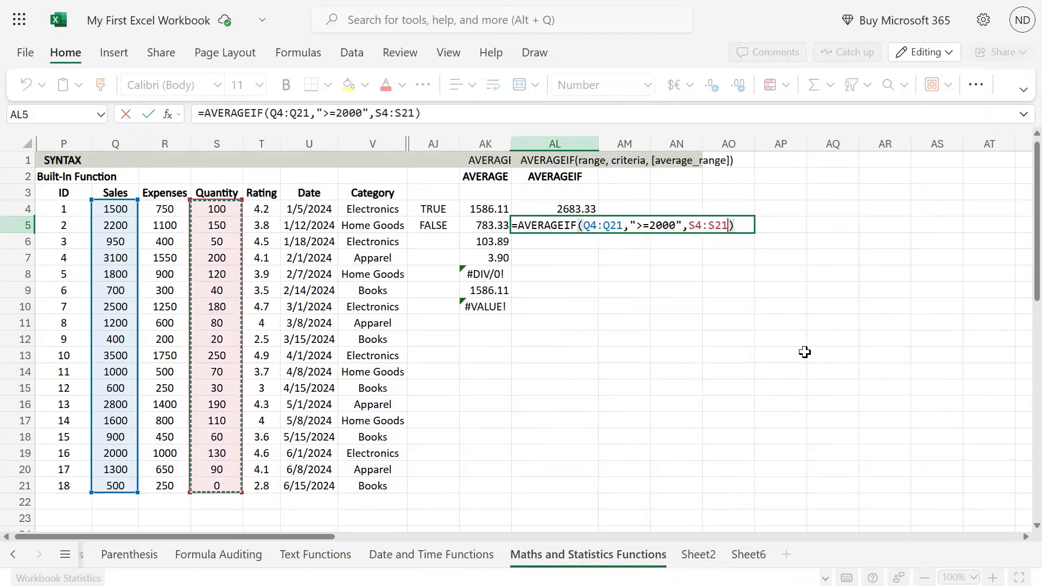
{"action": "key", "text": "Return"}
{"action": "key", "text": "Up"}
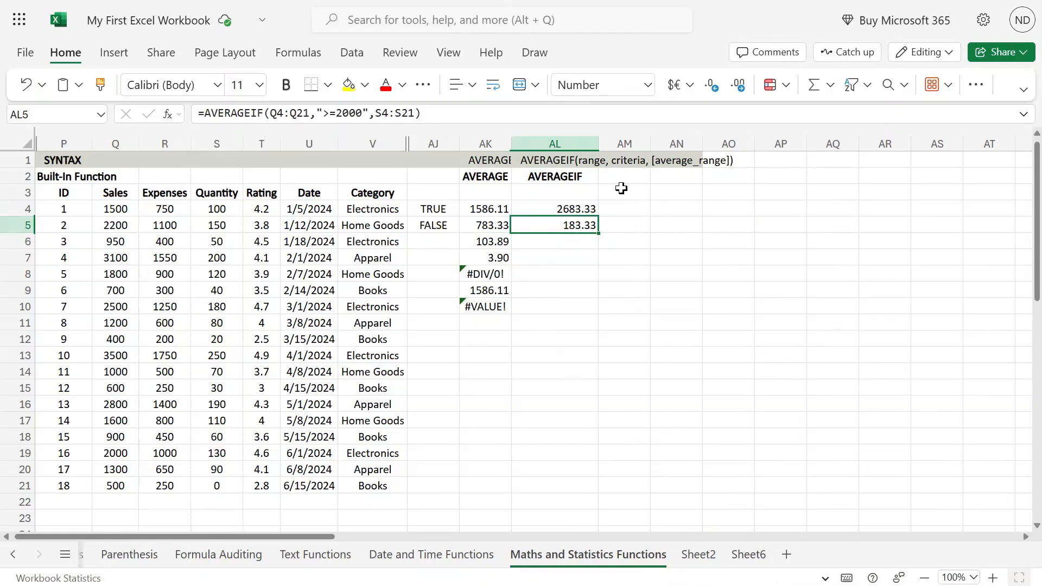
Compare the average_range argument of the AL5 formula with the AL4 formula that omits it, leaving both formulas as they are
{"action": "double_click", "coordinate": [567, 225]}
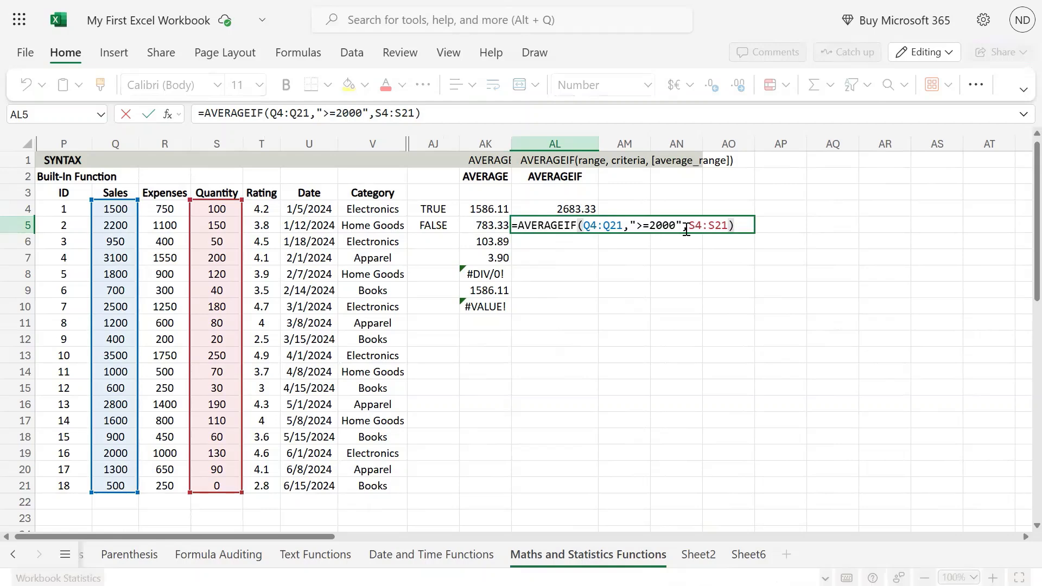
{"action": "left_click_drag", "start_coordinate": [686, 228], "coordinate": [737, 226]}
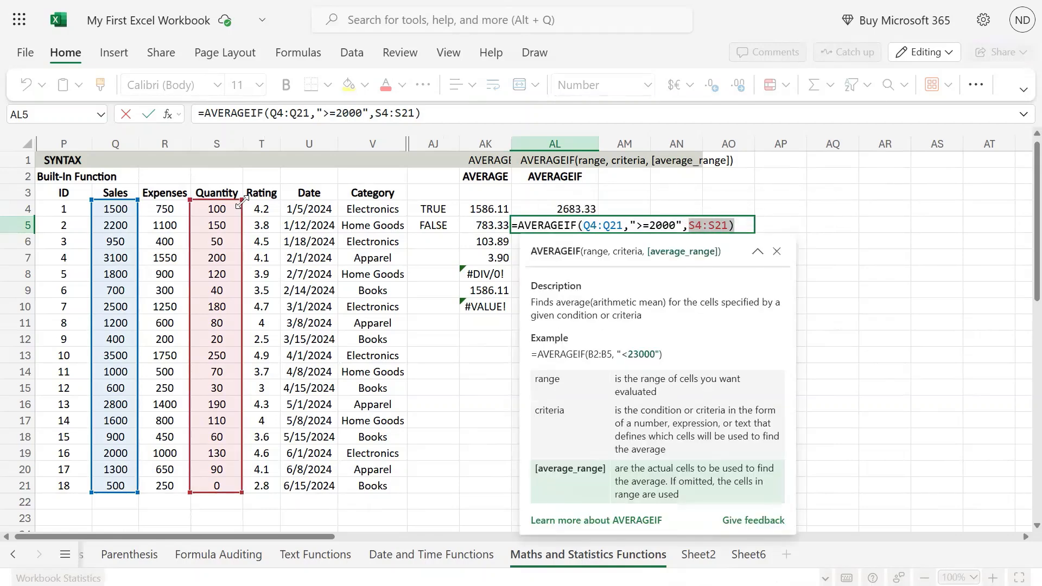
{"action": "left_click", "coordinate": [214, 207]}
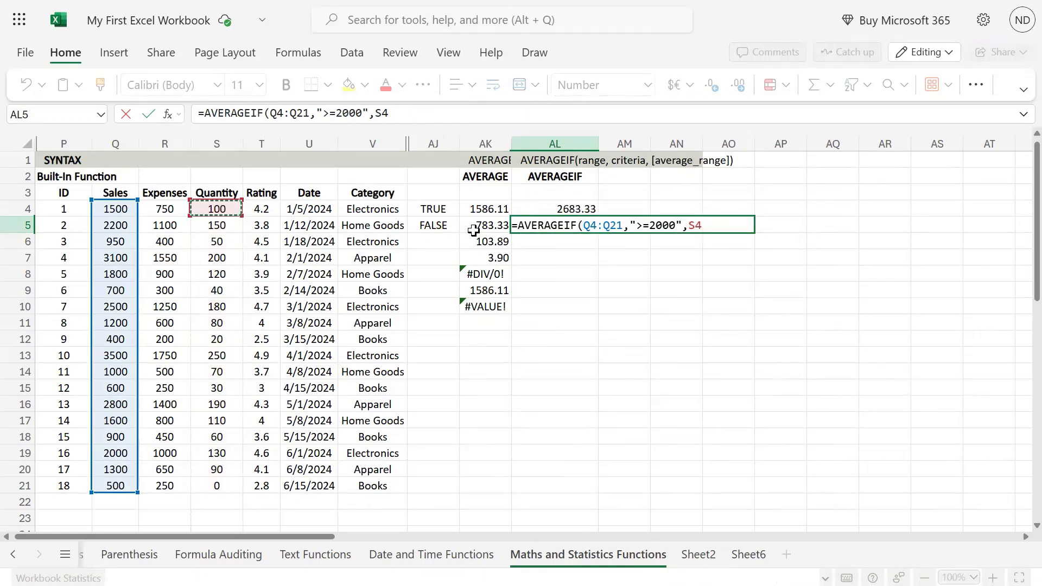
{"action": "key", "text": "Escape"}
{"action": "double_click", "coordinate": [587, 210]}
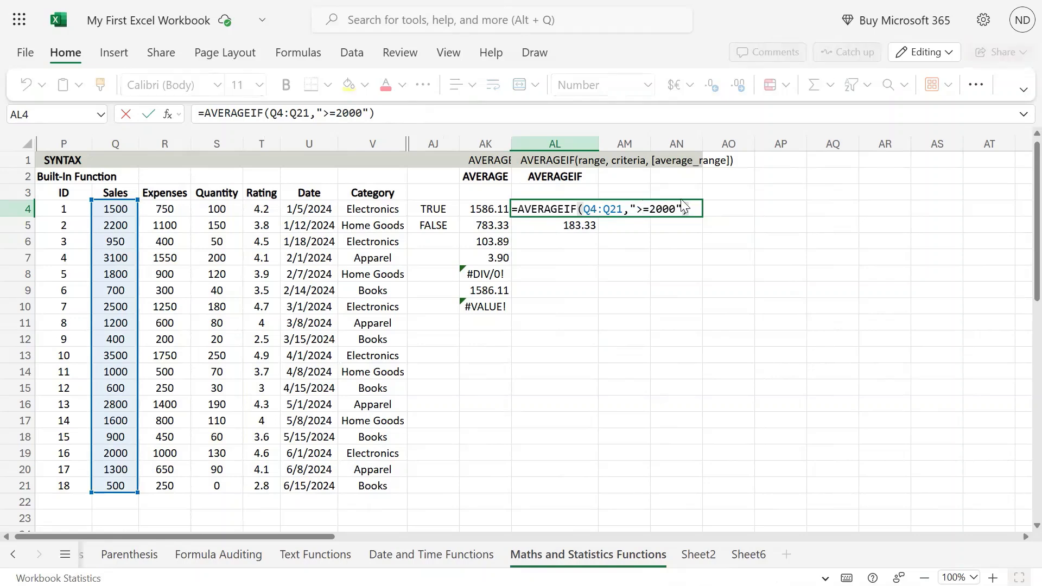
{"action": "mouse_move", "coordinate": [682, 209]}
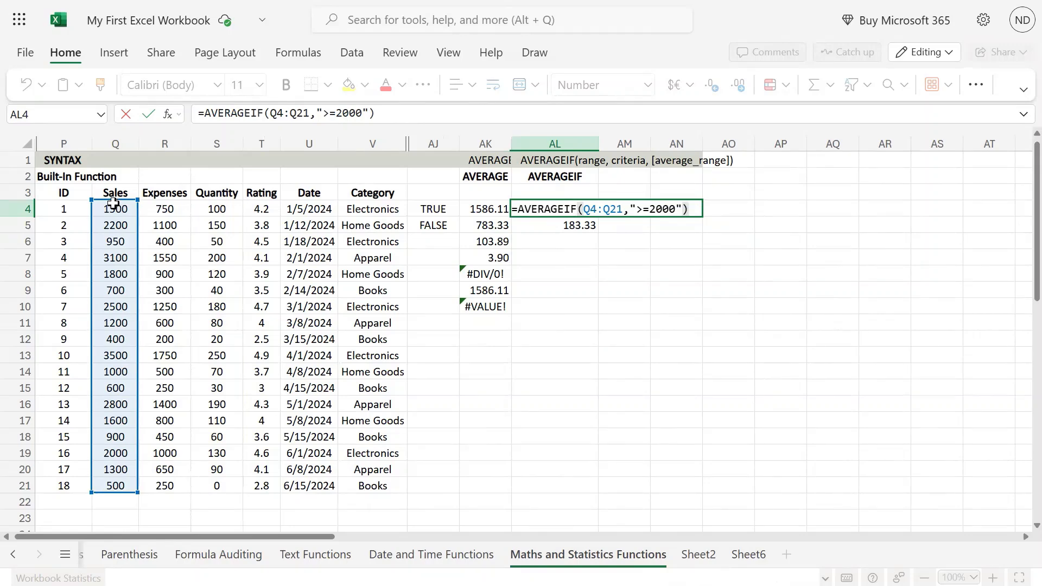
{"action": "left_click", "coordinate": [569, 242]}
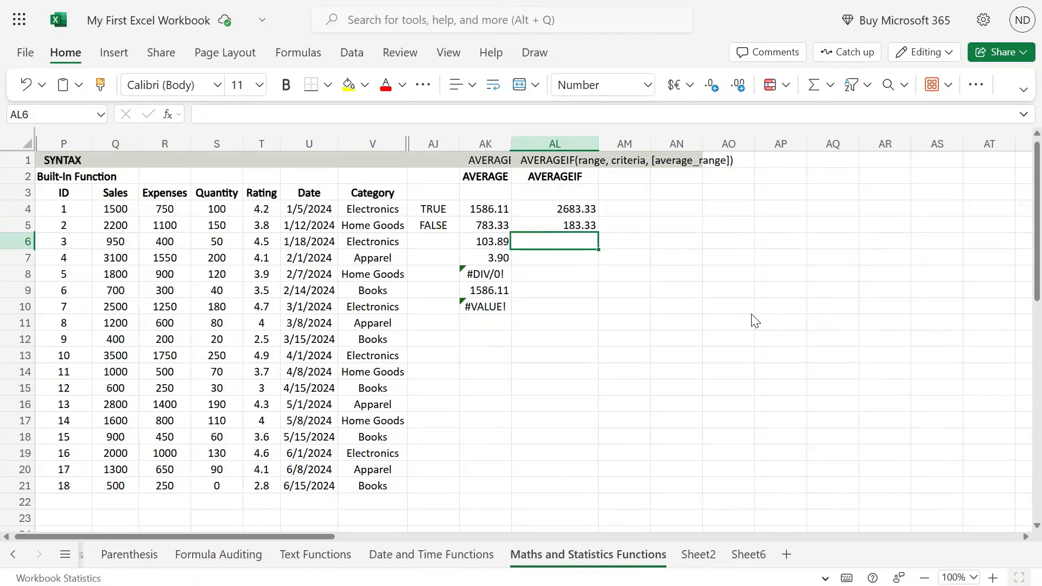
Enter the text Book in cell AL13
{"action": "key", "text": "Down"}
{"action": "key", "text": "Down"}
{"action": "key", "text": "Down"}
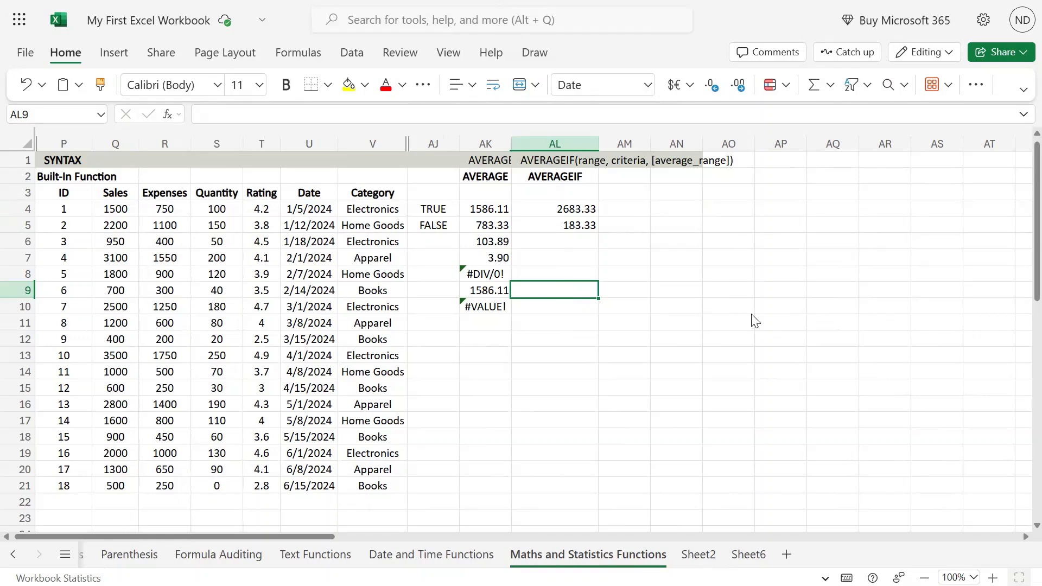
{"action": "key", "text": "Down"}
{"action": "key", "text": "Down"}
{"action": "key", "text": "Down"}
{"action": "key", "text": "Down"}
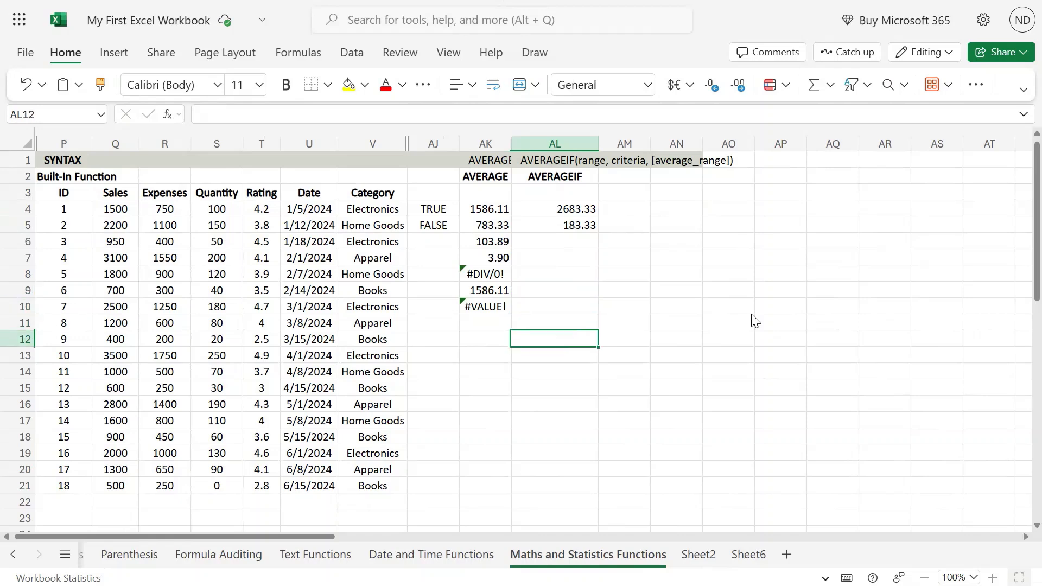
{"action": "type", "text": "Bn="}
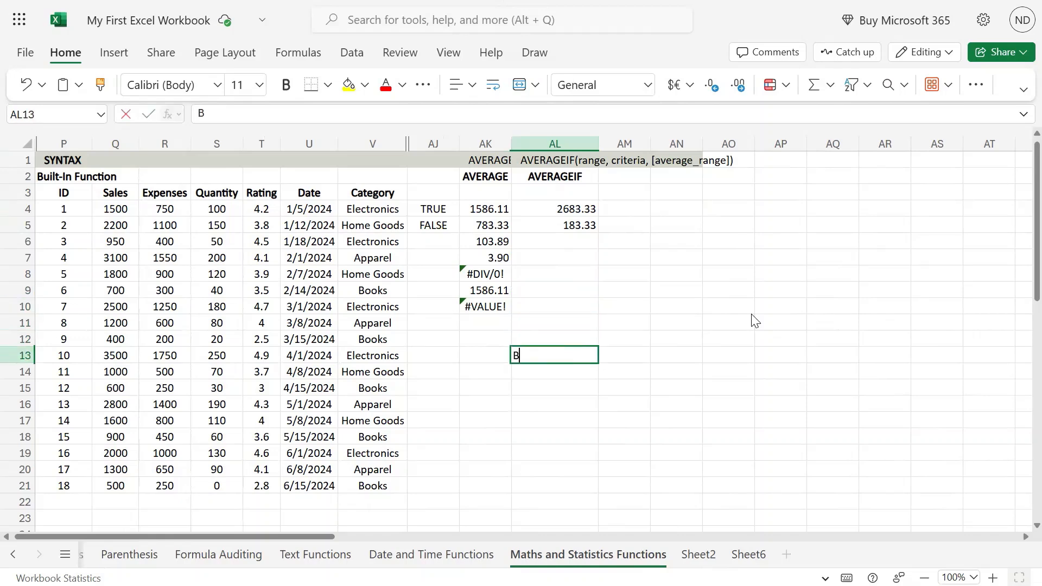
{"action": "key", "text": "BackSpace"}
{"action": "key", "text": "BackSpace"}
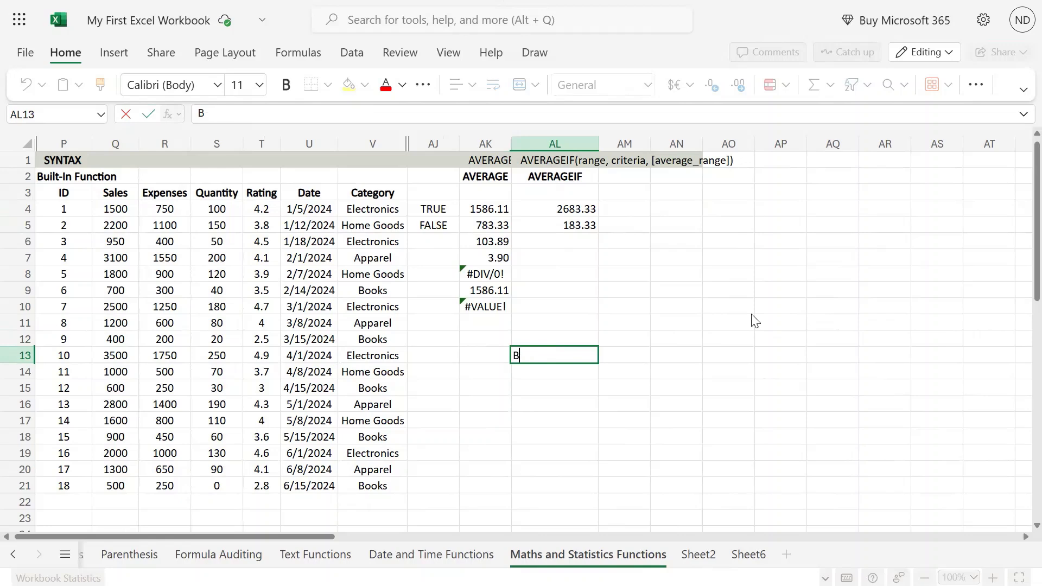
{"action": "type", "text": "ook"}
{"action": "key", "text": "Return"}
Copy the AL5 formula text into AL6 with its references unchanged, as =AVERAGEIF(Q4:Q21,">=2000",S4:S21)
{"action": "key", "text": "Up"}
{"action": "key", "text": "Up"}
{"action": "key", "text": "Up"}
{"action": "key", "text": "Up"}
{"action": "key", "text": "Up"}
{"action": "key", "text": "Up"}
{"action": "key", "text": "Up"}
{"action": "key", "text": "Up"}
{"action": "key", "text": "Up"}
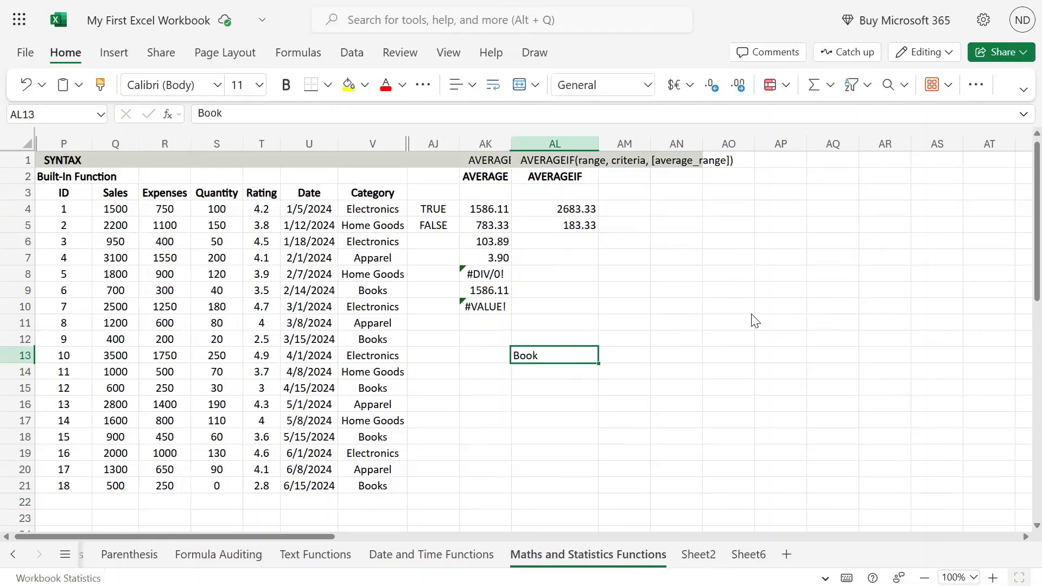
{"action": "key", "text": "Down"}
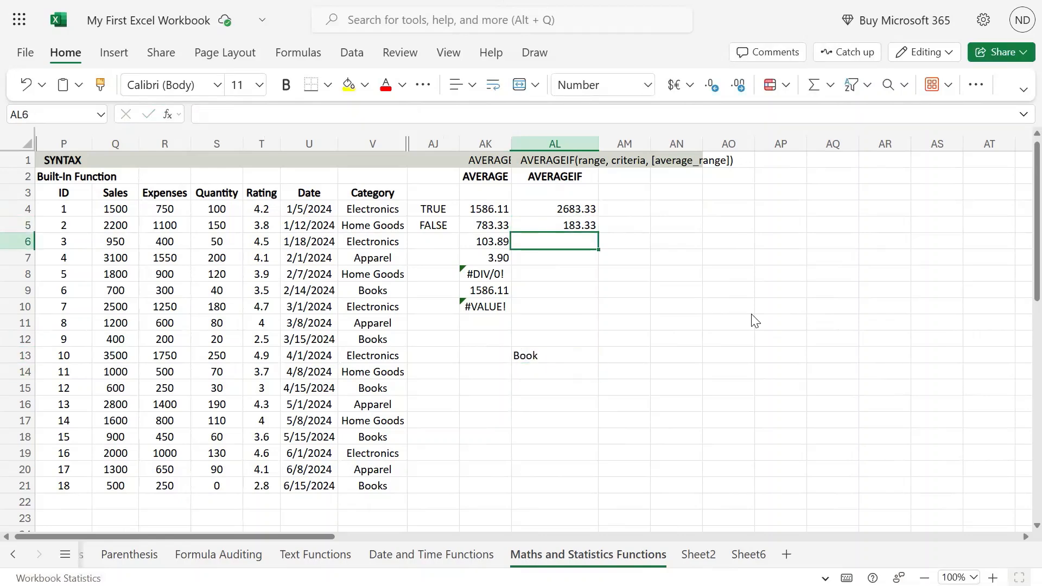
{"action": "key", "text": "Up"}
{"action": "key", "text": "ctrl+c"}
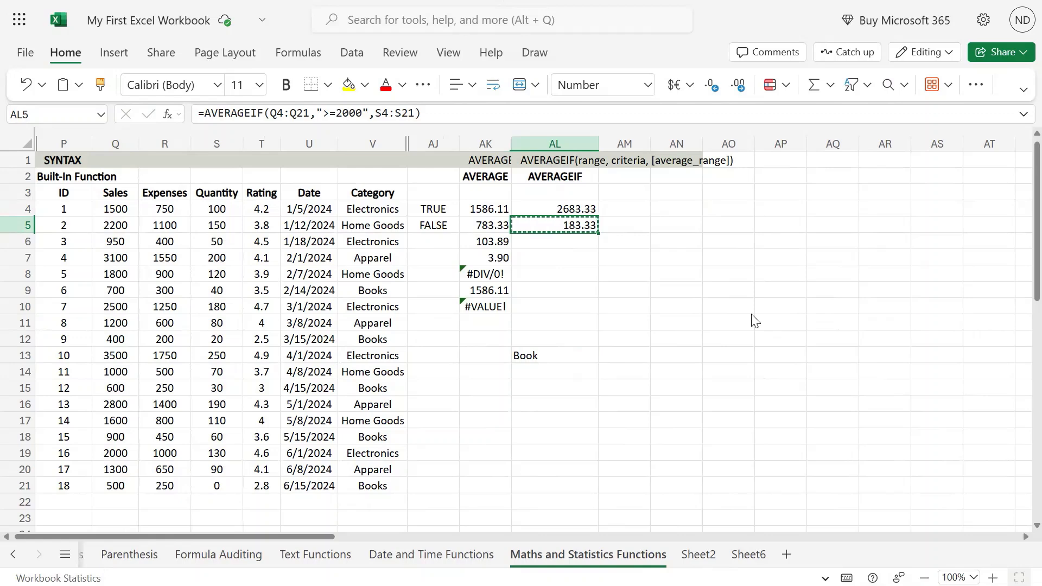
{"action": "key", "text": "F2"}
{"action": "key", "text": "shift+Home"}
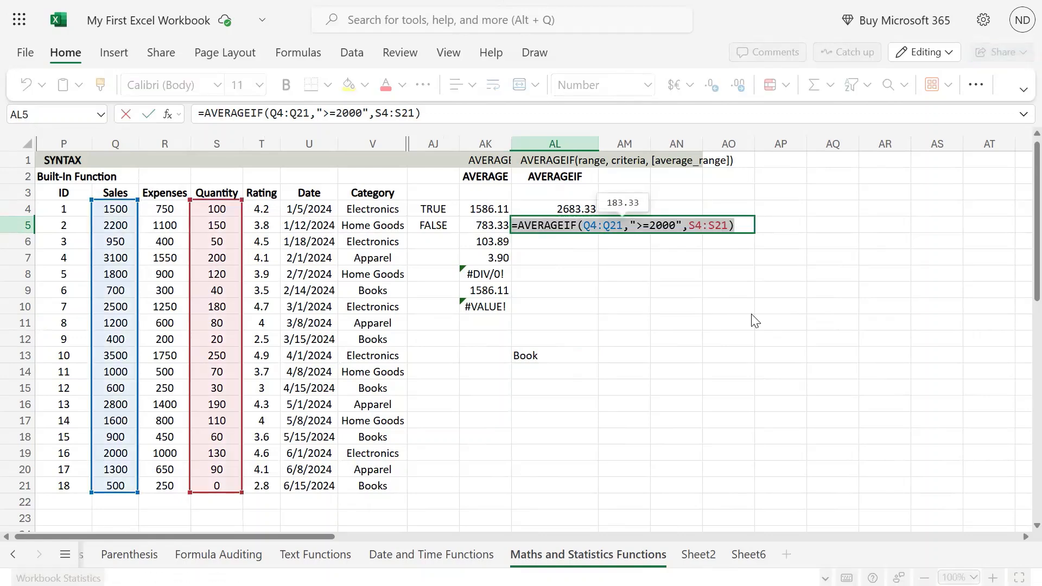
{"action": "key", "text": "End"}
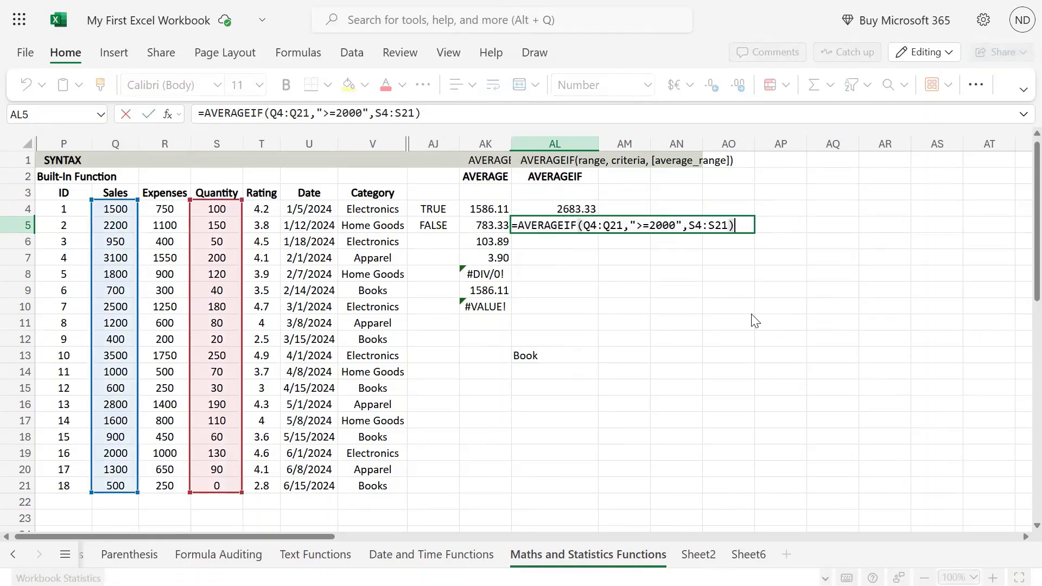
{"action": "key", "text": "Return"}
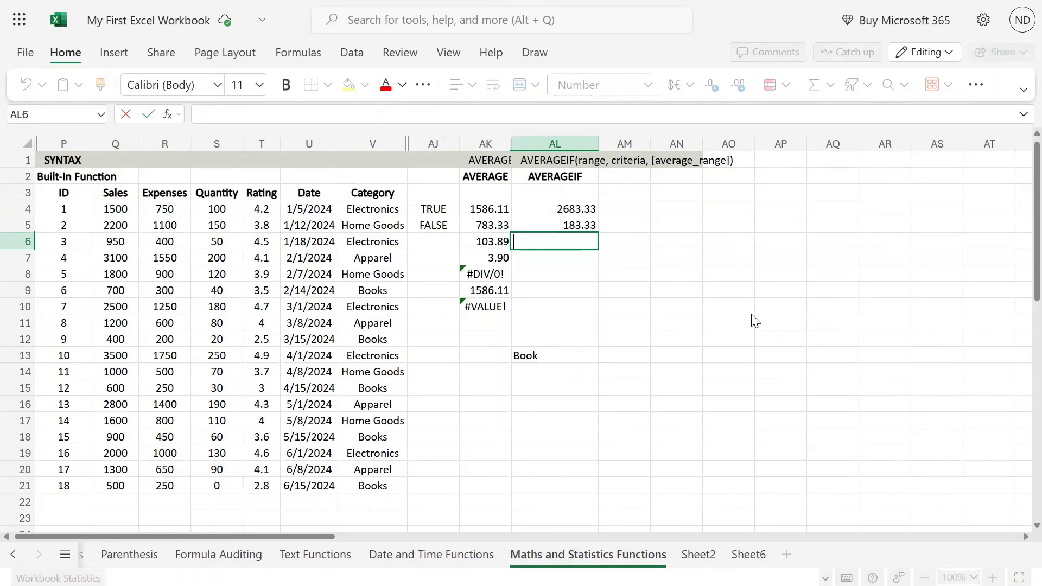
{"action": "key", "text": "Up"}
{"action": "key", "text": "F2"}
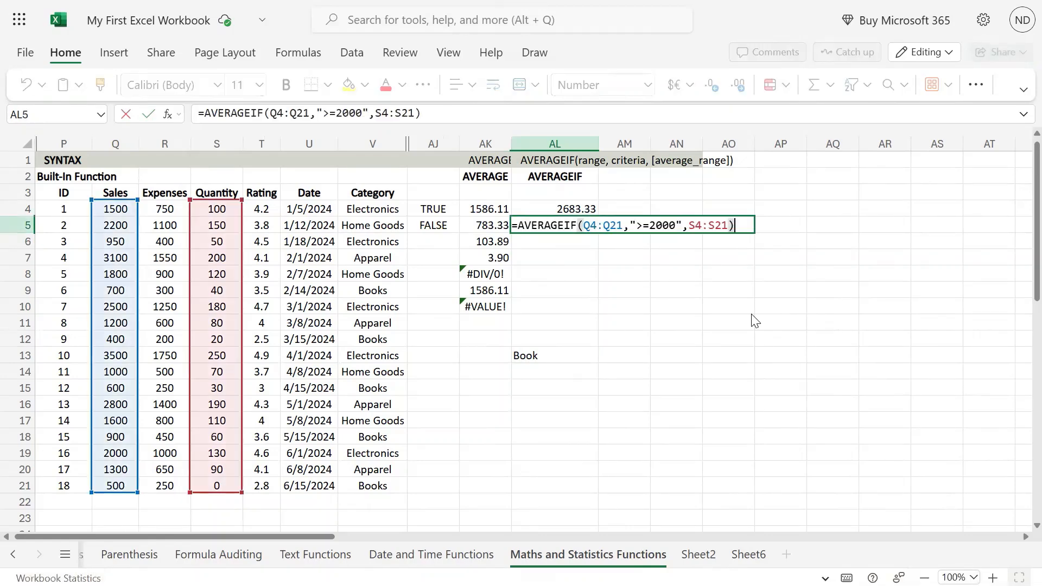
{"action": "key", "text": "shift+Home"}
{"action": "key", "text": "ctrl+c"}
{"action": "key", "text": "Return"}
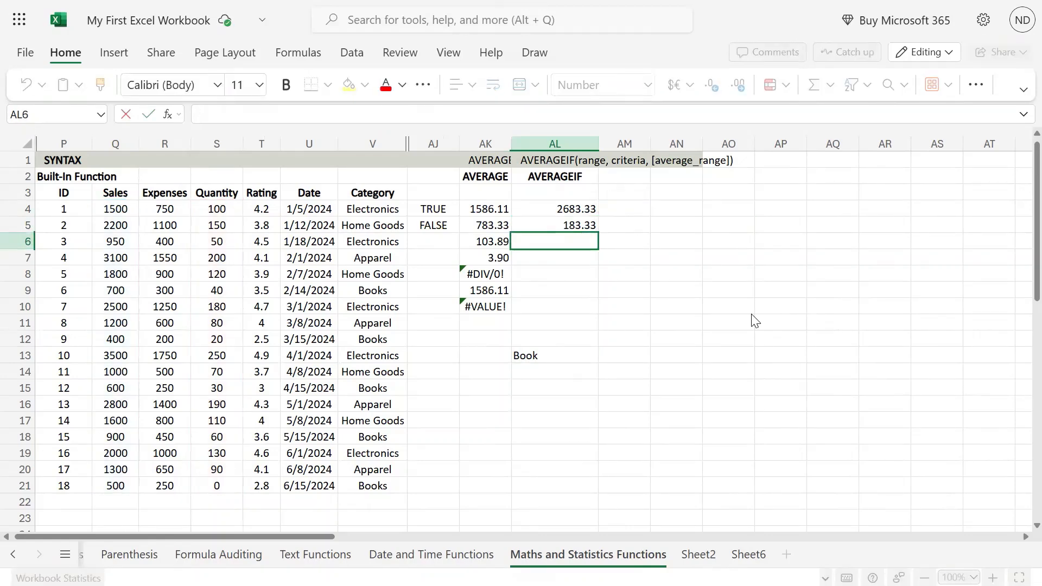
{"action": "key", "text": "ctrl+v"}
Replace the range argument of the AL6 formula with the Category values in V4:V21
{"action": "key", "text": "Left"}
{"action": "key", "text": "Left"}
{"action": "key", "text": "Left"}
{"action": "key", "text": "Left"}
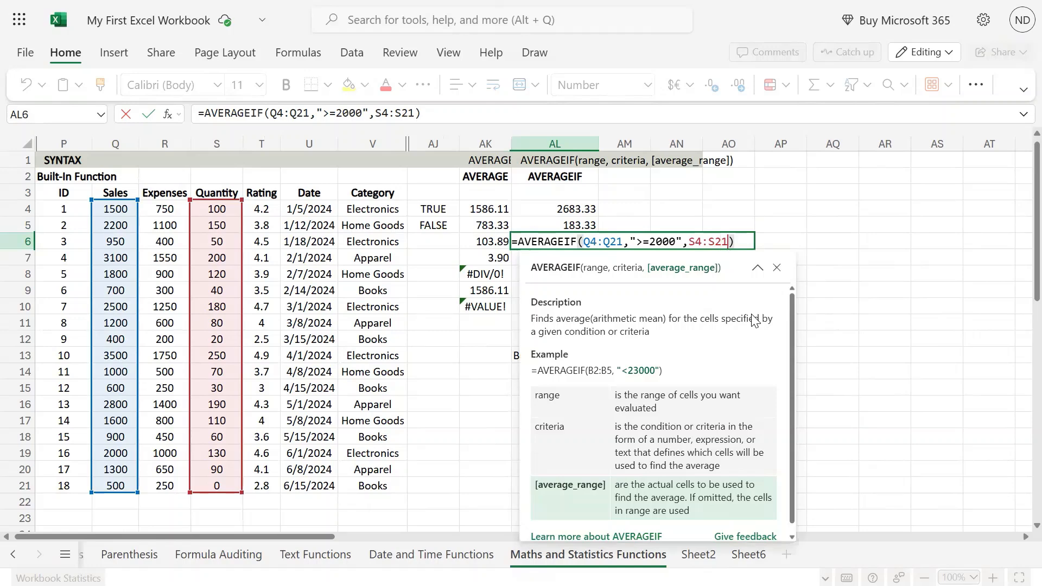
{"action": "key", "text": "Left"}
{"action": "key", "text": "Left"}
{"action": "key", "text": "Left"}
{"action": "key", "text": "Left"}
{"action": "key", "text": "Left"}
{"action": "key", "text": "Left"}
{"action": "key", "text": "Left"}
{"action": "key", "text": "Left"}
{"action": "key", "text": "Left"}
{"action": "key", "text": "Left"}
{"action": "key", "text": "Left"}
{"action": "key", "text": "Left"}
{"action": "key", "text": "Left"}
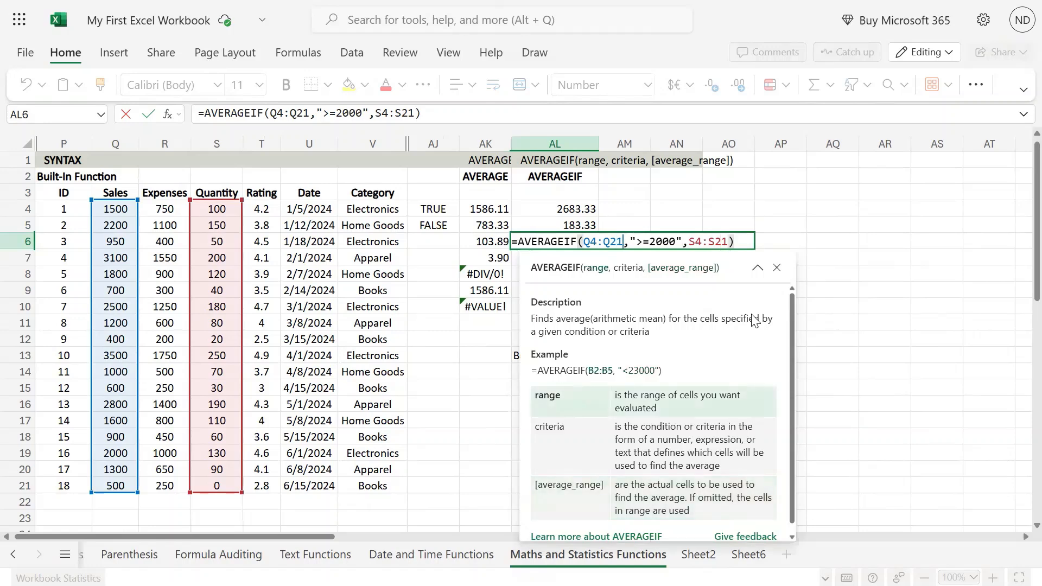
{"action": "key", "text": "BackSpace"}
{"action": "key", "text": "BackSpace"}
{"action": "key", "text": "BackSpace"}
{"action": "key", "text": "BackSpace"}
{"action": "key", "text": "BackSpace"}
{"action": "key", "text": "BackSpace"}
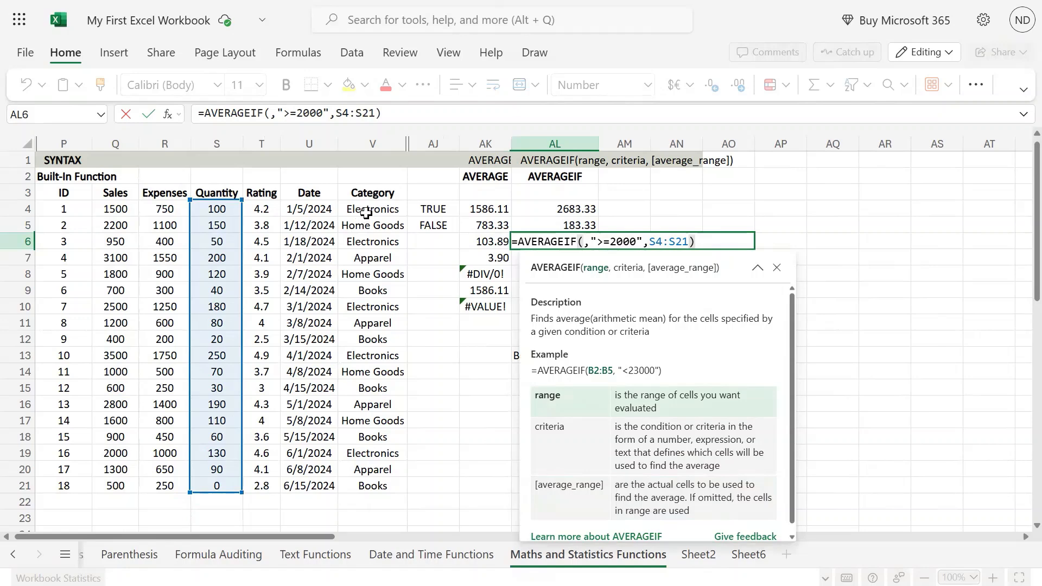
{"action": "left_click_drag", "start_coordinate": [371, 212], "coordinate": [372, 484]}
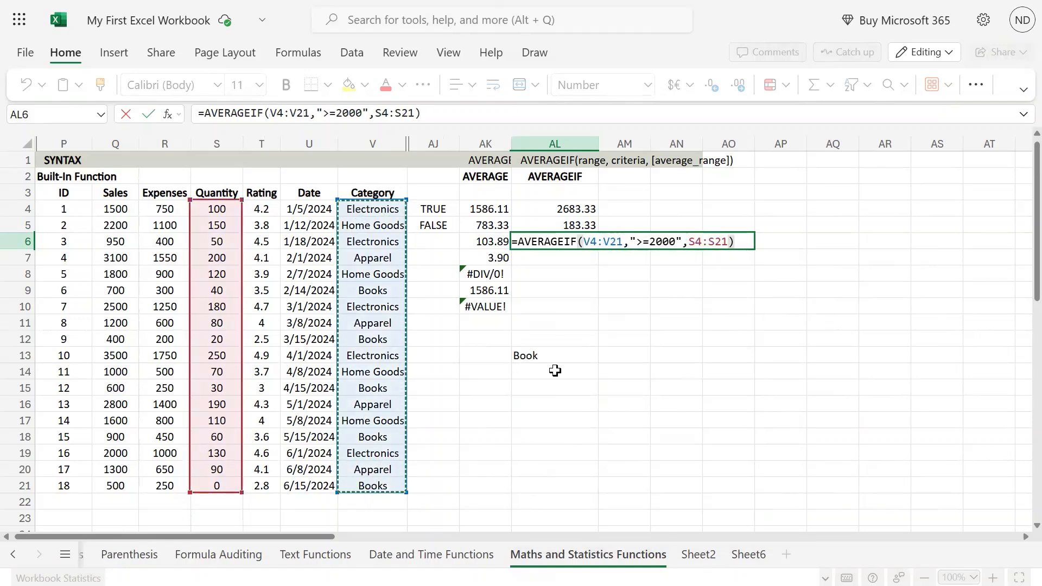
Replace the ">=2000" criteria in AL6 with a reference to AL13, giving =AVERAGEIF(V4:V21,AL13,S4:S21)
{"action": "left_click_drag", "start_coordinate": [629, 242], "coordinate": [683, 241]}
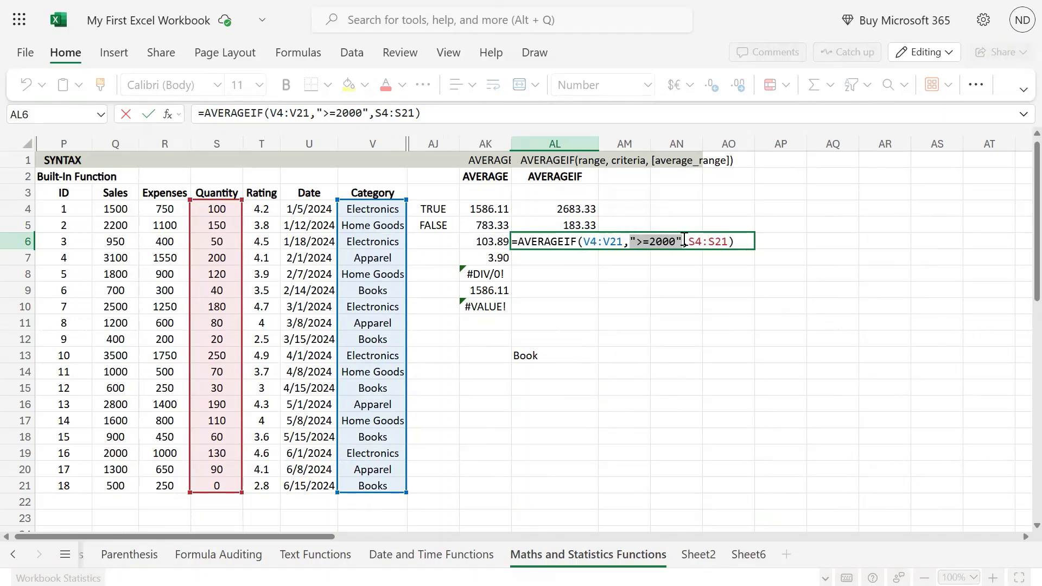
{"action": "key", "text": "BackSpace"}
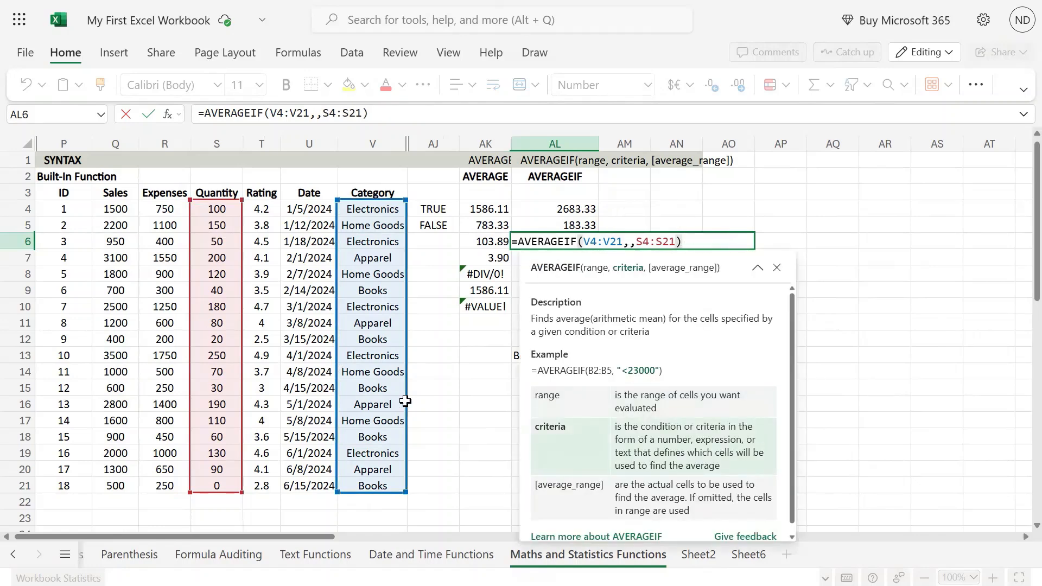
{"action": "left_click", "coordinate": [497, 354]}
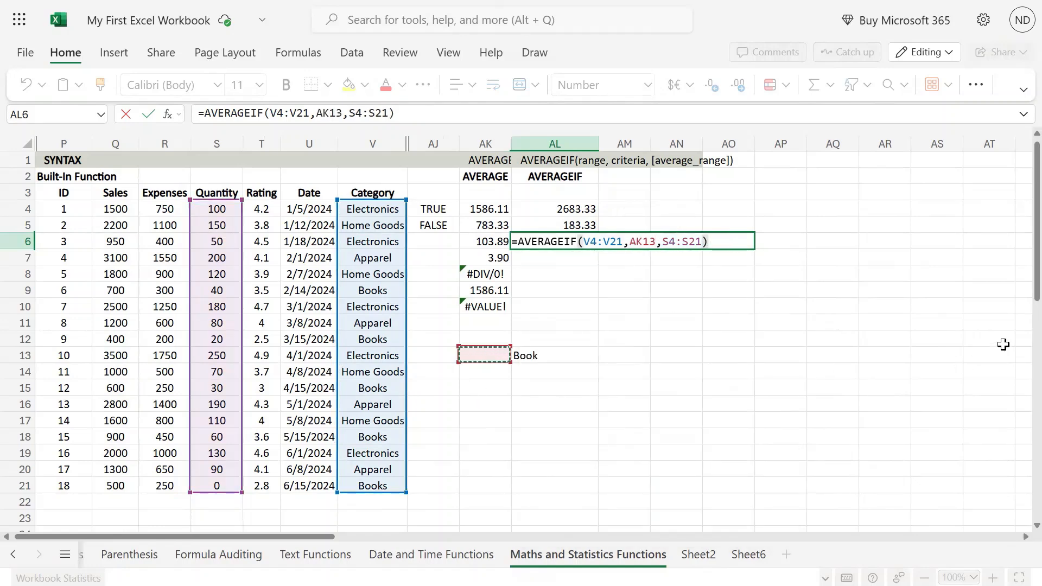
{"action": "key", "text": "Right"}
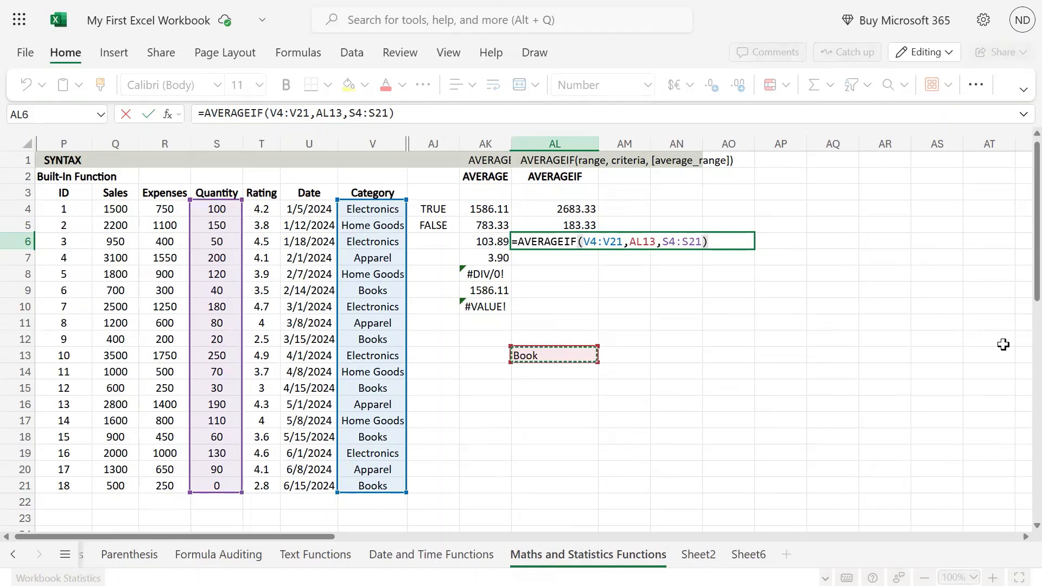
{"action": "key", "text": "Return"}
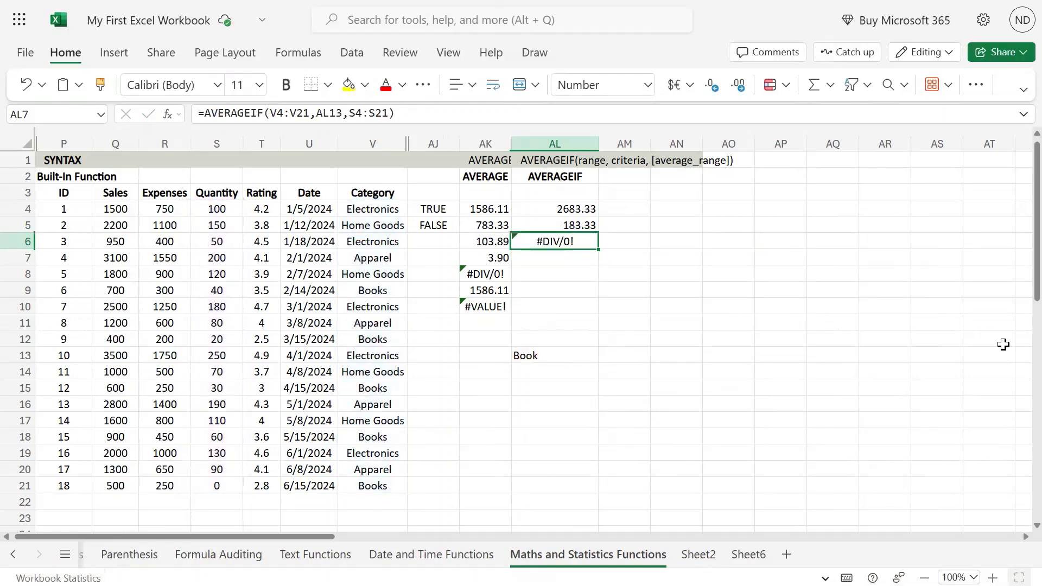
Examine the arguments of the AL6 formula and the criteria text in AL13, leaving both as they are
{"action": "key", "text": "Up"}
{"action": "key", "text": "F2"}
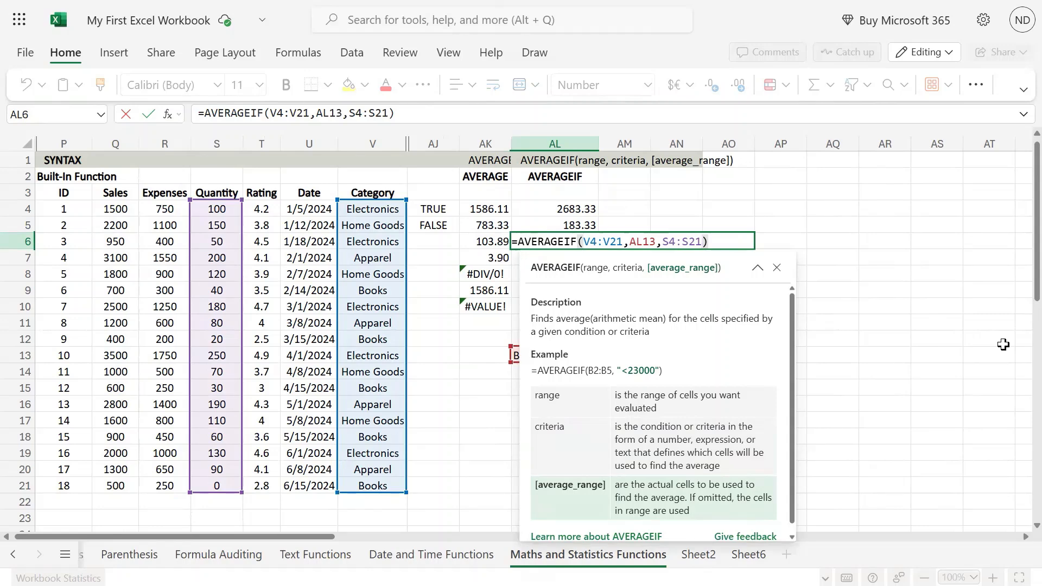
{"action": "key", "text": "Left"}
{"action": "key", "text": "Left"}
{"action": "key", "text": "Left"}
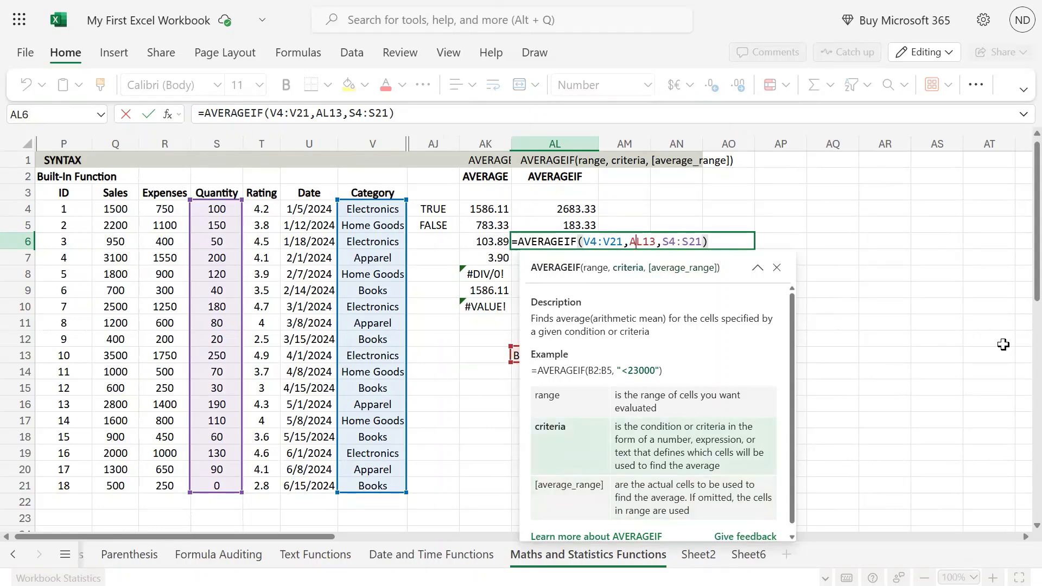
{"action": "key", "text": "Left"}
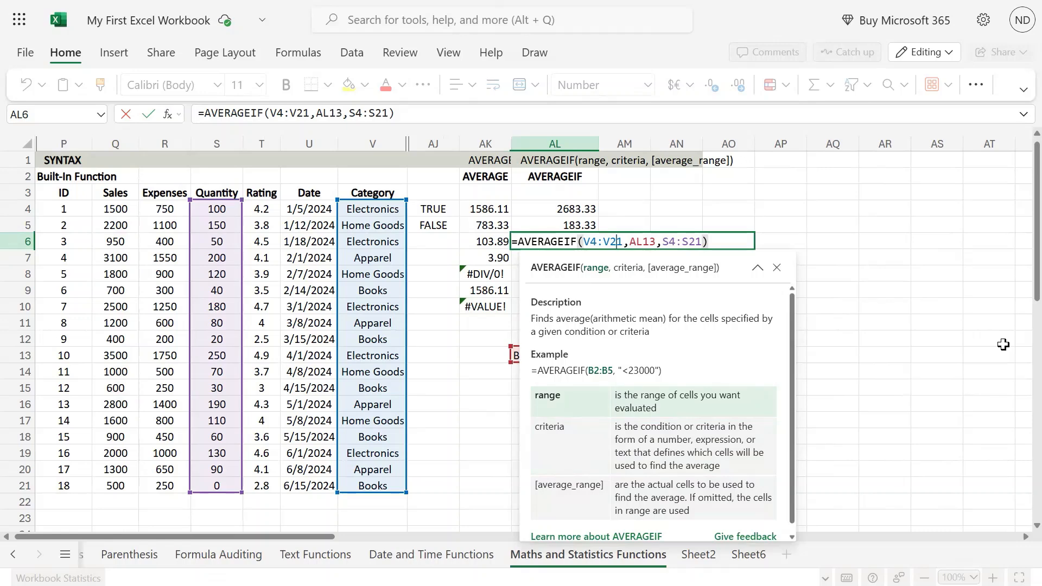
{"action": "key", "text": "Return"}
{"action": "key", "text": "Down"}
{"action": "key", "text": "Down"}
{"action": "key", "text": "Down"}
{"action": "key", "text": "Down"}
{"action": "key", "text": "Down"}
{"action": "key", "text": "Down"}
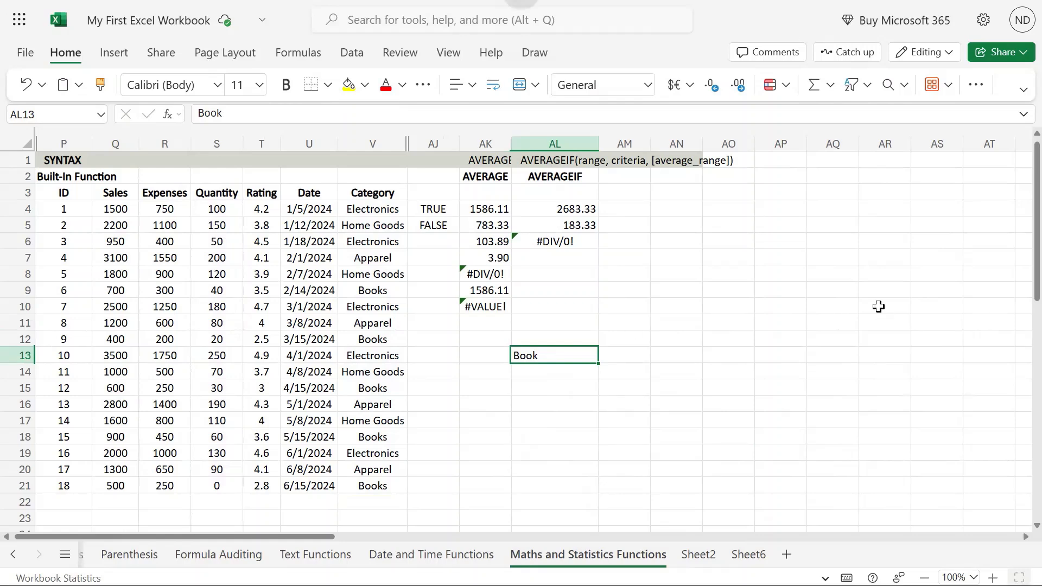
{"action": "double_click", "coordinate": [574, 355]}
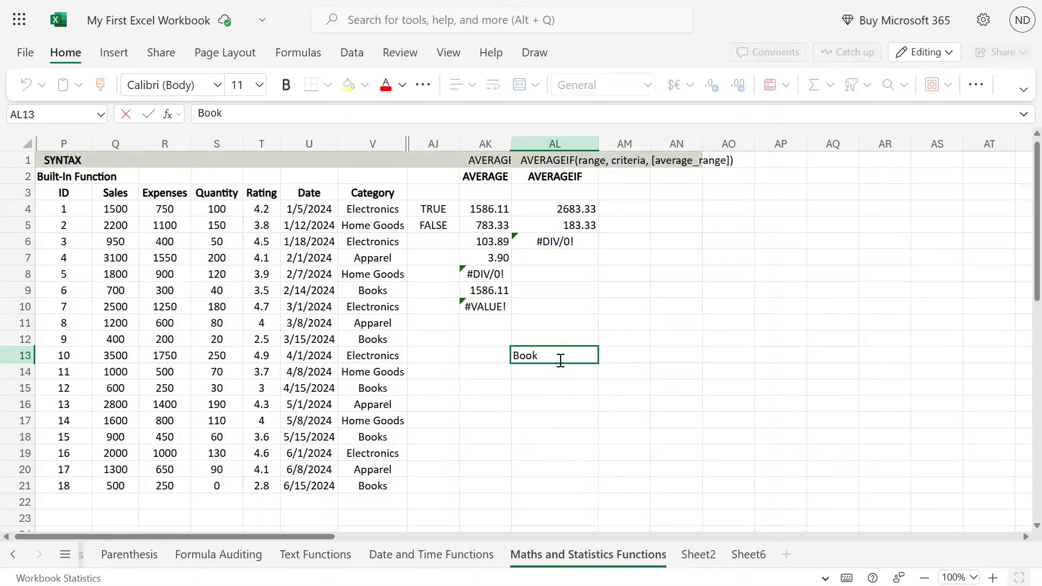
{"action": "key", "text": "Escape"}
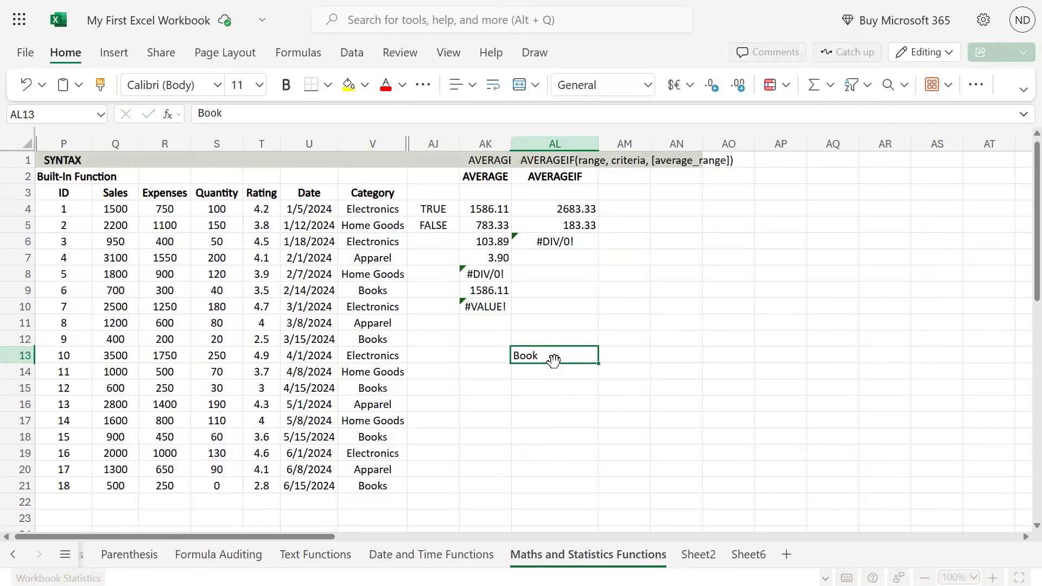
Duplicate the AL6 formula in AL7 with the same references, =AVERAGEIF(V4:V21,AL13,S4:S21)
{"action": "left_click", "coordinate": [586, 242]}
{"action": "key", "text": "F2"}
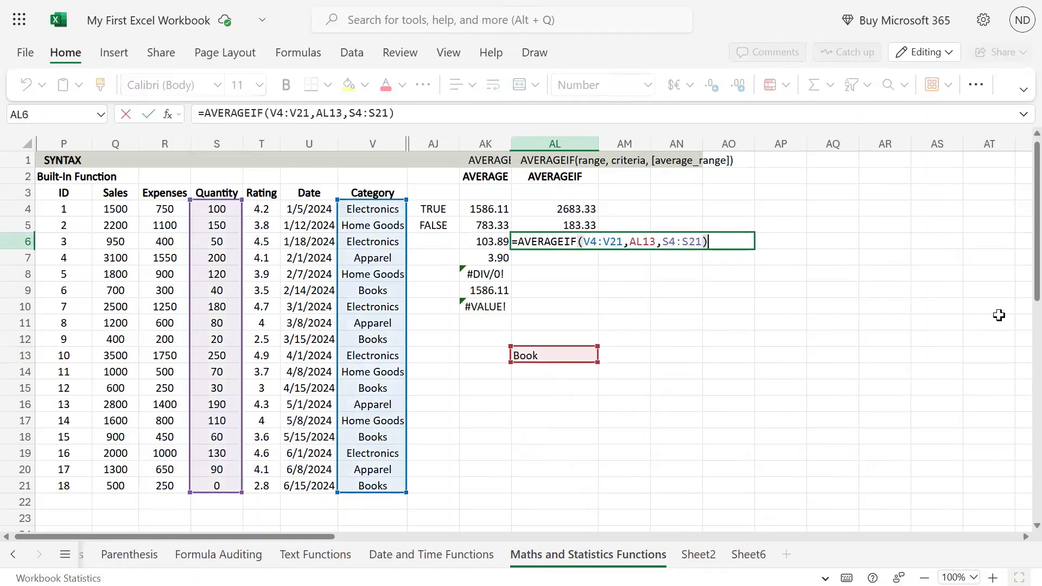
{"action": "key", "text": "ctrl+a"}
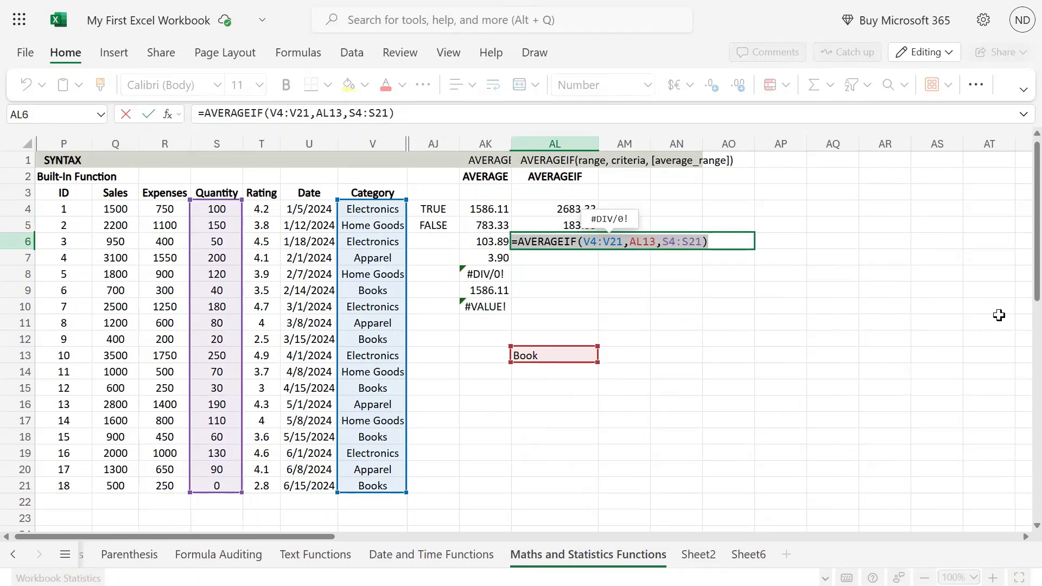
{"action": "key", "text": "Return"}
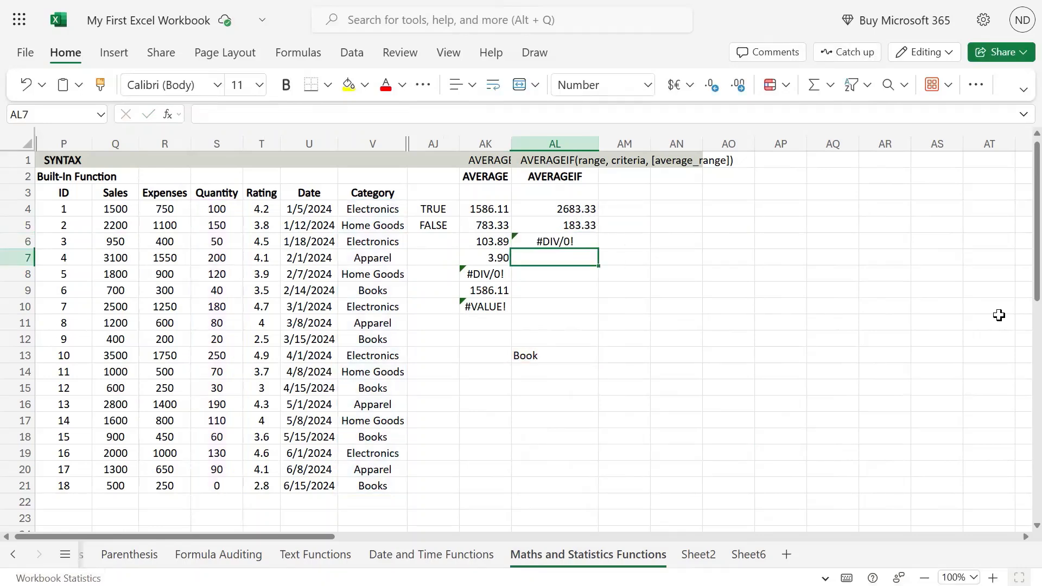
{"action": "key", "text": "F2"}
{"action": "key", "text": "ctrl+v"}
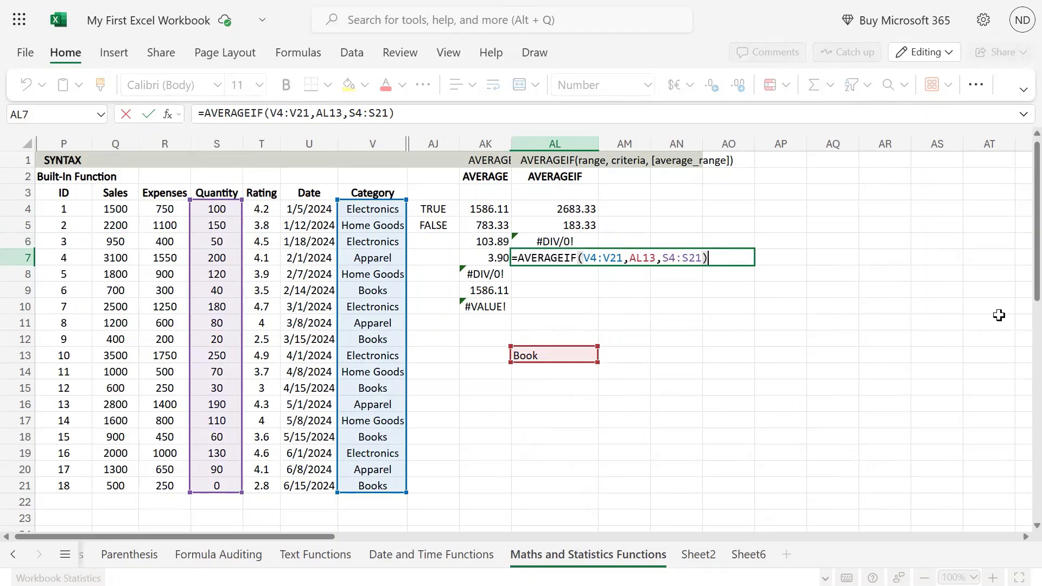
{"action": "key", "text": "Return"}
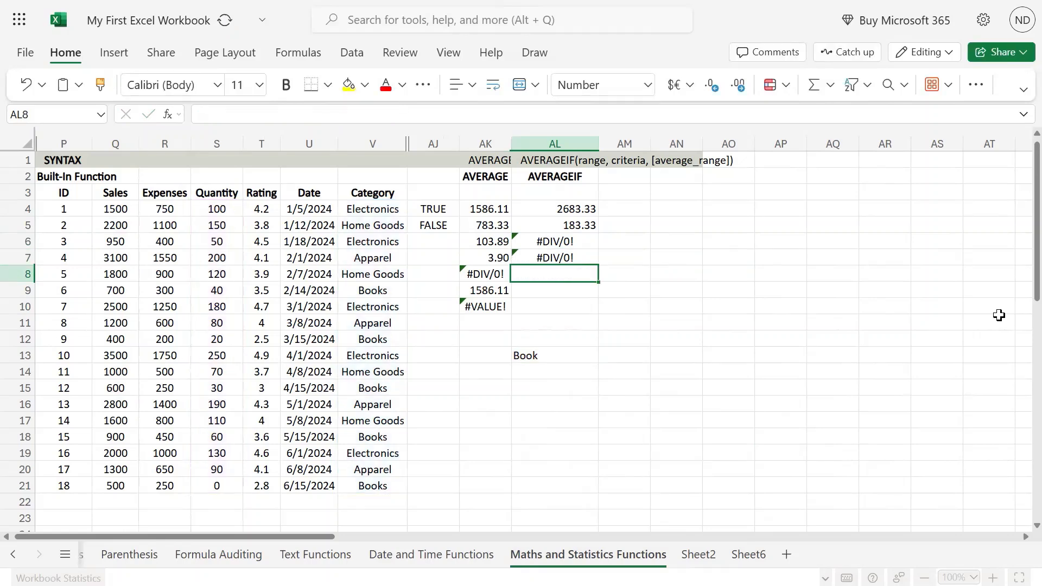
Check the ranges and criteria reference of the AL6 formula again against the duplicate in AL7
{"action": "key", "text": "Up"}
{"action": "key", "text": "Up"}
{"action": "key", "text": "F2"}
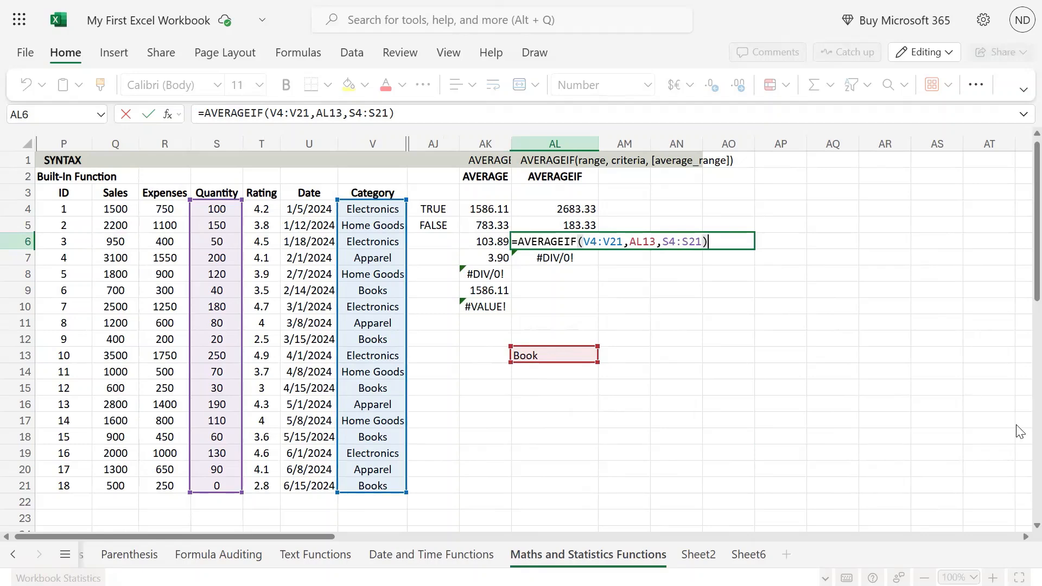
{"action": "key", "text": "Return"}
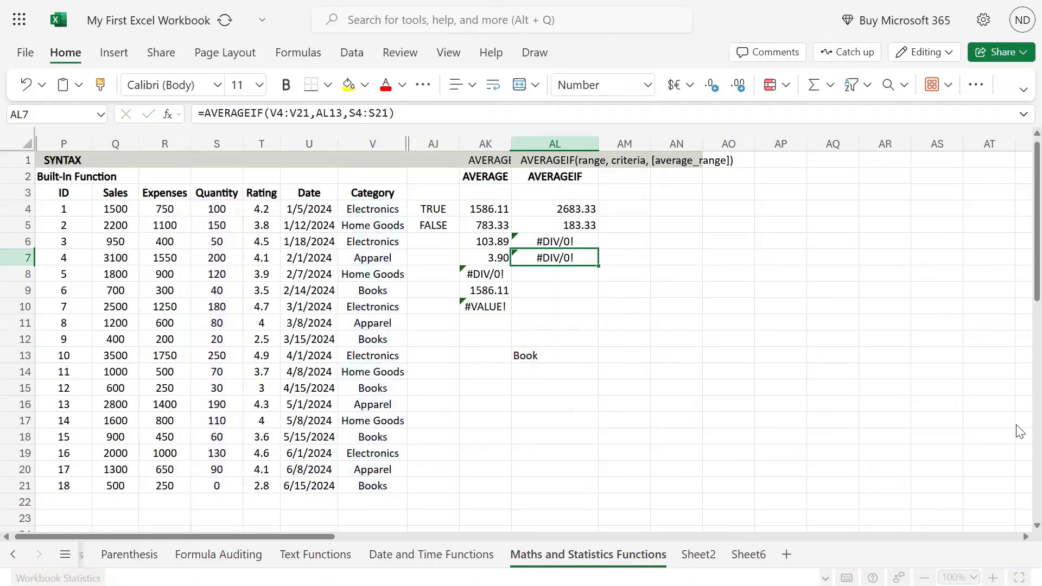
{"action": "key", "text": "Up"}
{"action": "key", "text": "Up"}
{"action": "key", "text": "Down"}
{"action": "key", "text": "Down"}
{"action": "key", "text": "Down"}
{"action": "key", "text": "Down"}
{"action": "key", "text": "Down"}
{"action": "key", "text": "Down"}
{"action": "key", "text": "Down"}
{"action": "key", "text": "Down"}
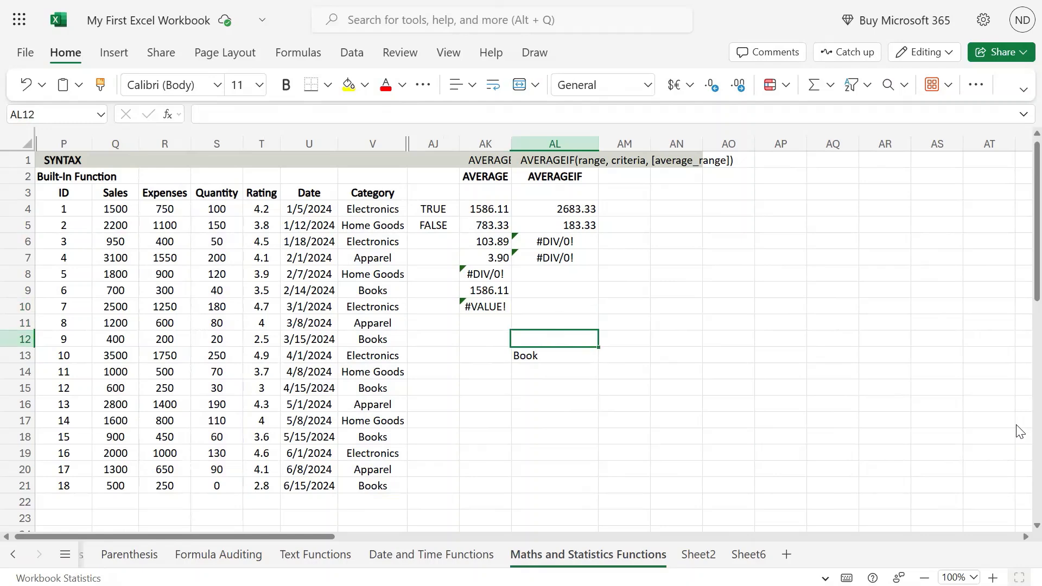
Clear the duplicate AVERAGEIF formula from AL7
{"action": "key", "text": "Up"}
{"action": "key", "text": "Up"}
{"action": "key", "text": "Up"}
{"action": "key", "text": "Up"}
{"action": "key", "text": "Up"}
{"action": "key", "text": "Up"}
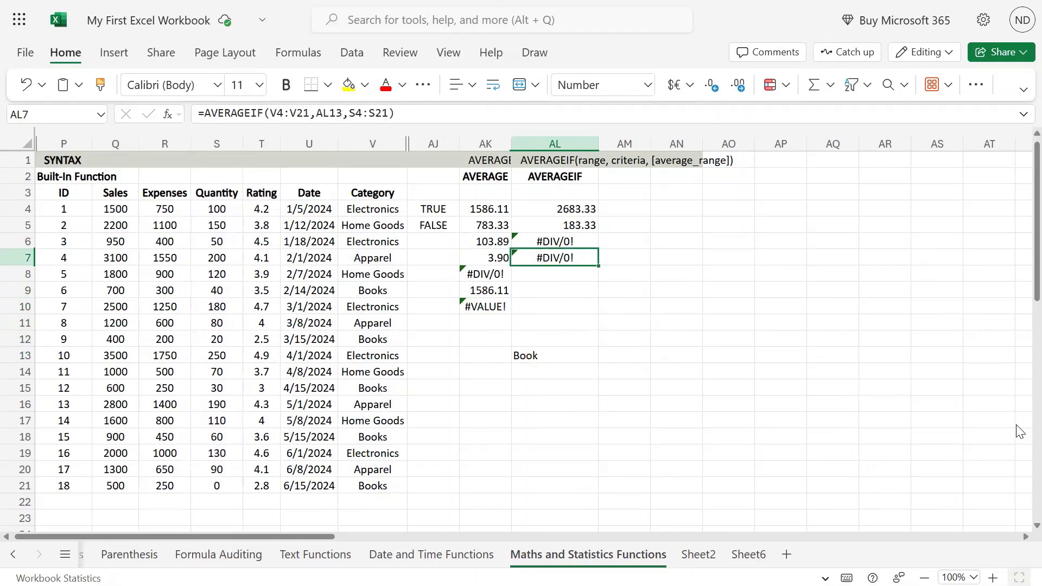
Change the criteria text in AL13 to Books to match the Category entries, and return to AL7
{"action": "key", "text": "Down"}
{"action": "key", "text": "Down"}
{"action": "key", "text": "Down"}
{"action": "key", "text": "Down"}
{"action": "key", "text": "Down"}
{"action": "key", "text": "Down"}
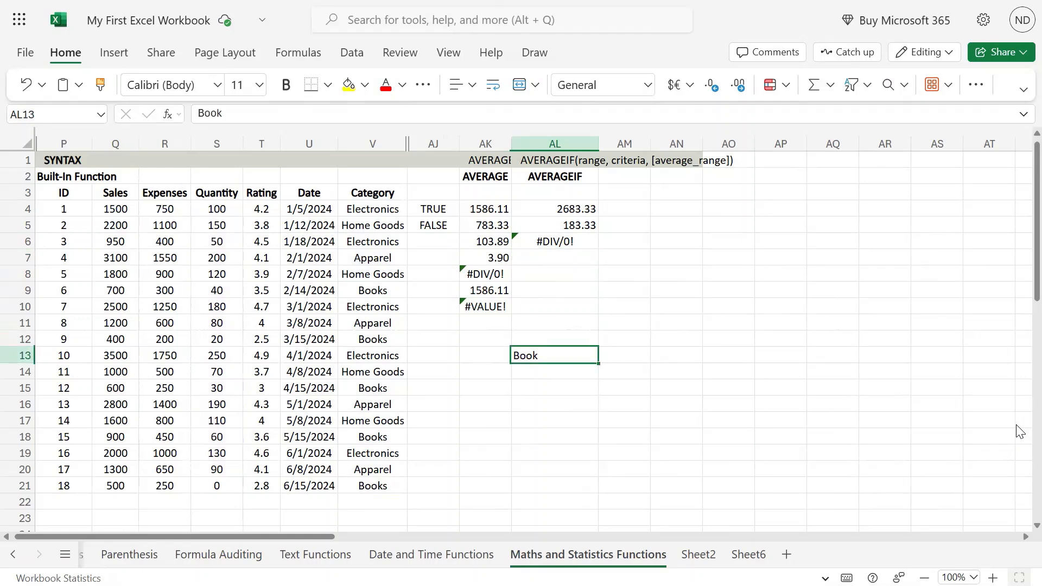
{"action": "key", "text": "F2"}
{"action": "type", "text": "s"}
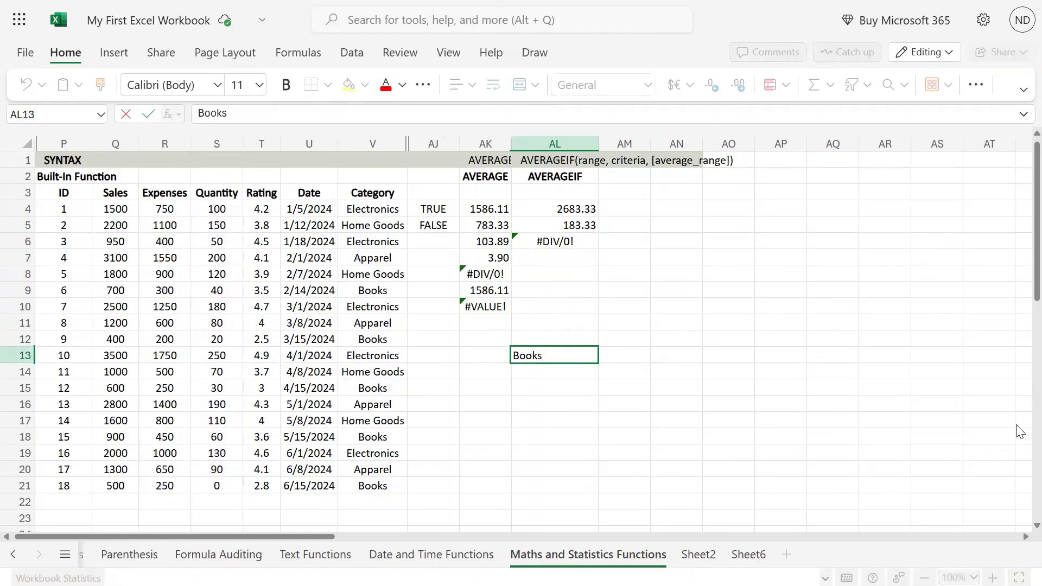
{"action": "key", "text": "ctrl+Return"}
{"action": "key", "text": "Up"}
{"action": "key", "text": "Up"}
{"action": "key", "text": "Up"}
{"action": "key", "text": "Up"}
{"action": "key", "text": "Up"}
{"action": "key", "text": "Up"}
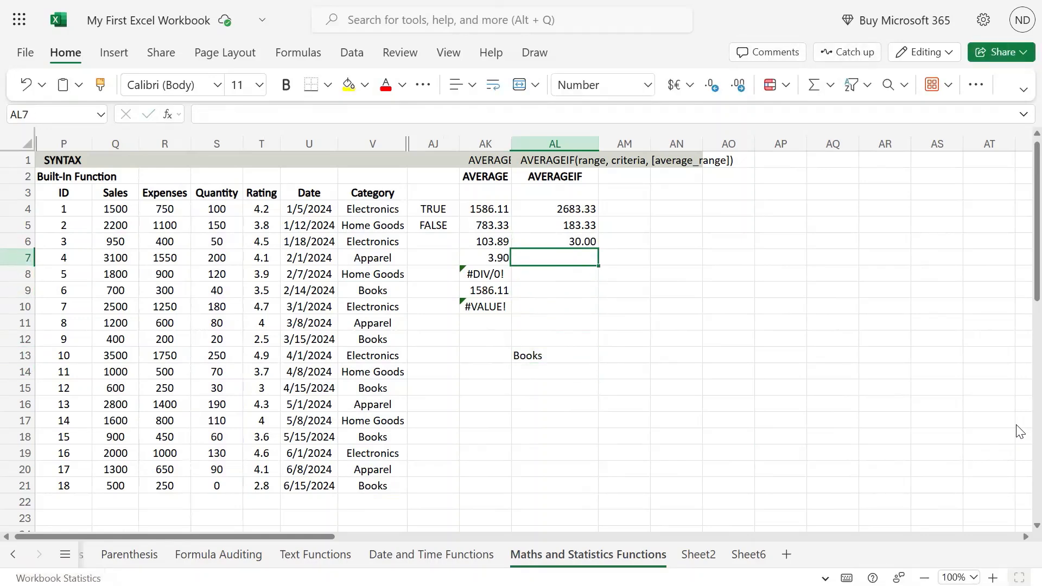
Compare the AL6 AVERAGEIF formula with the plain average in AK6 and the Quantity and Category columns it refers to
{"action": "key", "text": "Up"}
{"action": "key", "text": "Left"}
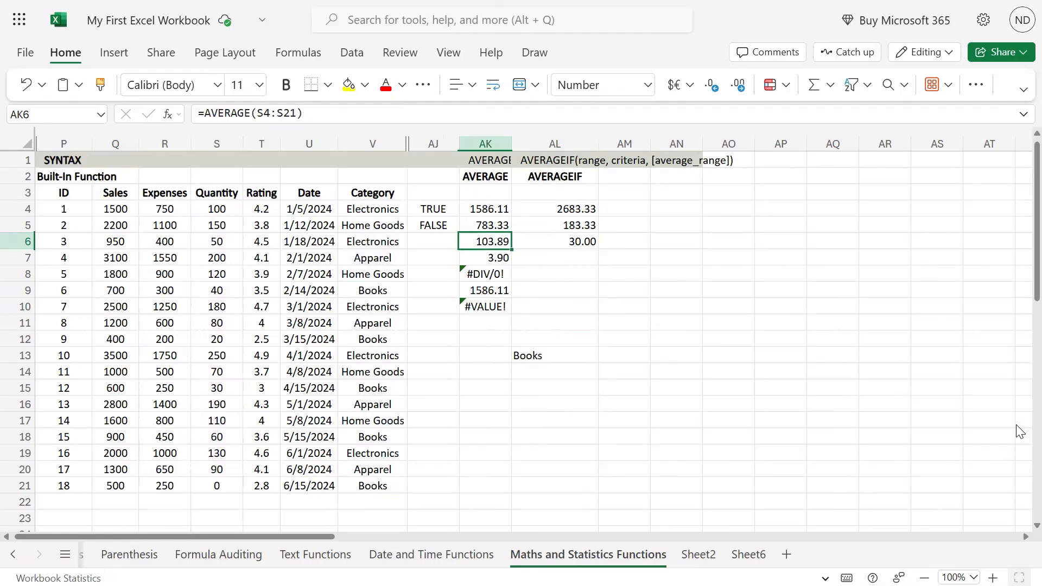
{"action": "key", "text": "Right"}
{"action": "key", "text": "Right"}
{"action": "key", "text": "Left"}
{"action": "key", "text": "Left"}
{"action": "key", "text": "Left"}
{"action": "key", "text": "Left"}
{"action": "key", "text": "Left"}
{"action": "key", "text": "Left"}
{"action": "key", "text": "Left"}
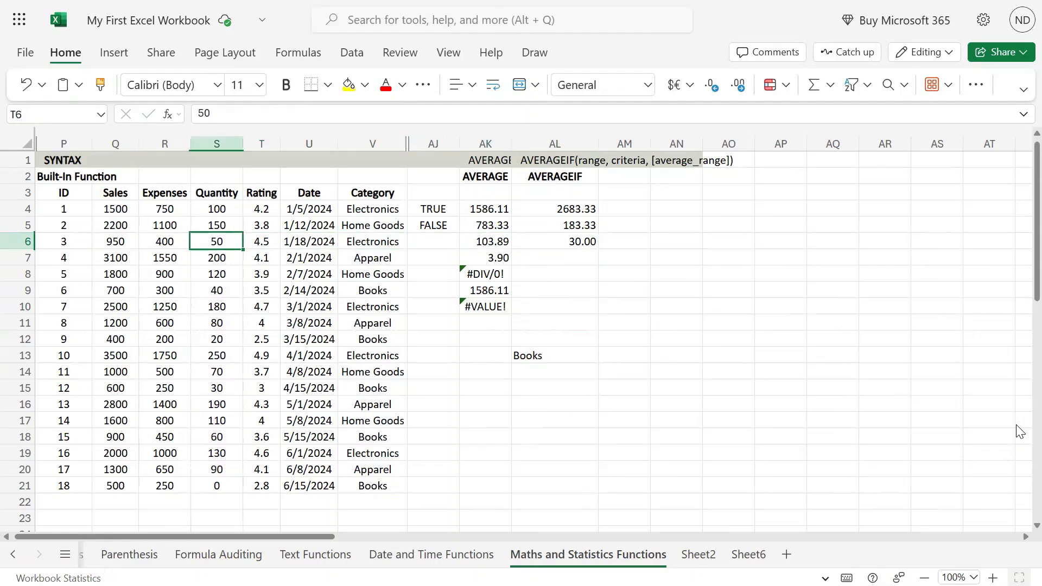
{"action": "key", "text": "Right"}
{"action": "key", "text": "Right"}
{"action": "key", "text": "Right"}
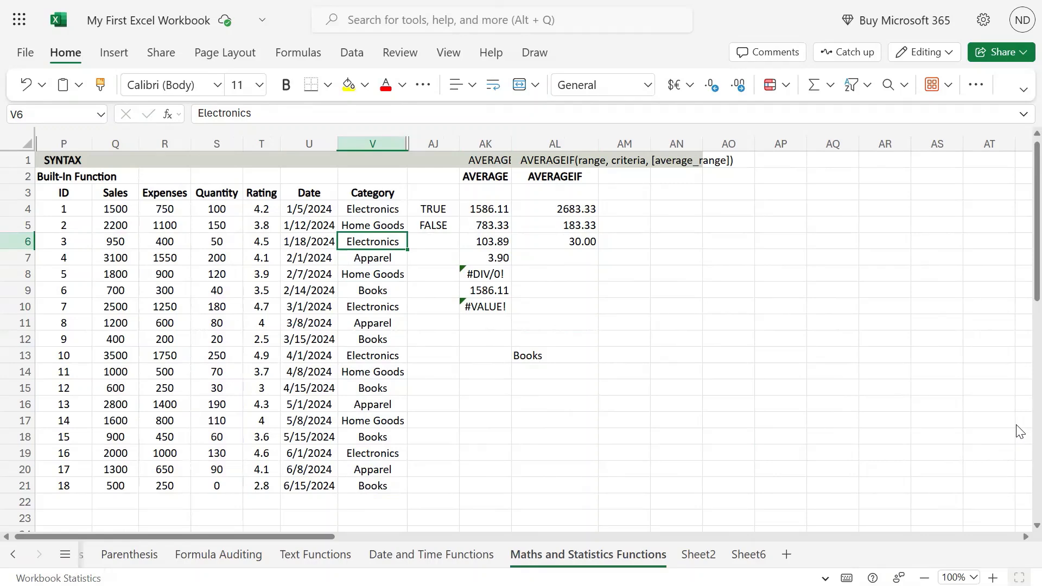
{"action": "key", "text": "Right"}
{"action": "key", "text": "Right"}
{"action": "key", "text": "Right"}
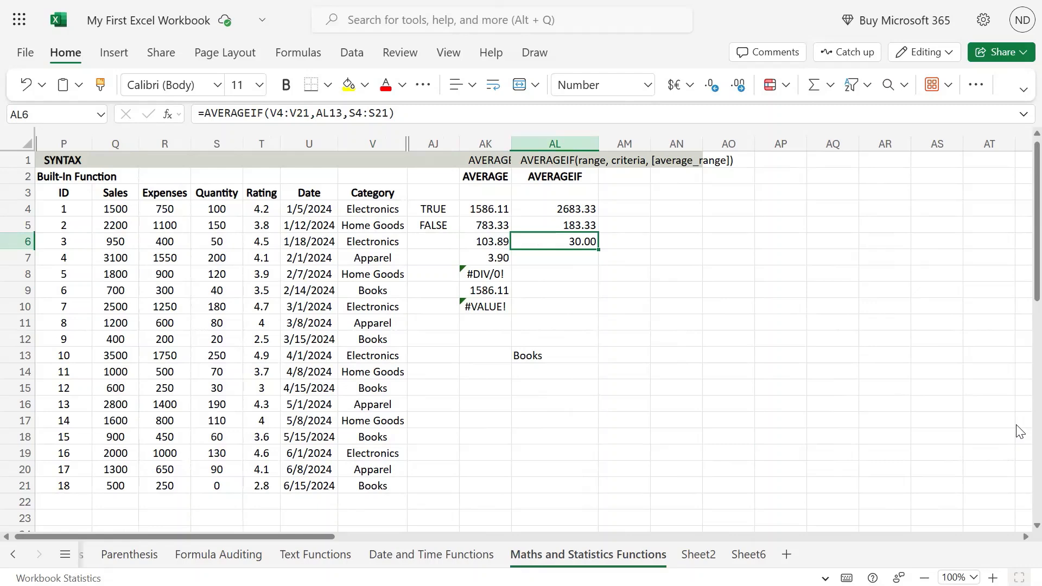
Change the criteria text in AL13 to Electronics and check how the AL6 average responds
{"action": "key", "text": "Down"}
{"action": "key", "text": "Down"}
{"action": "key", "text": "Down"}
{"action": "key", "text": "Down"}
{"action": "key", "text": "Down"}
{"action": "key", "text": "Down"}
{"action": "key", "text": "Down"}
{"action": "key", "text": "Down"}
{"action": "key", "text": "Up"}
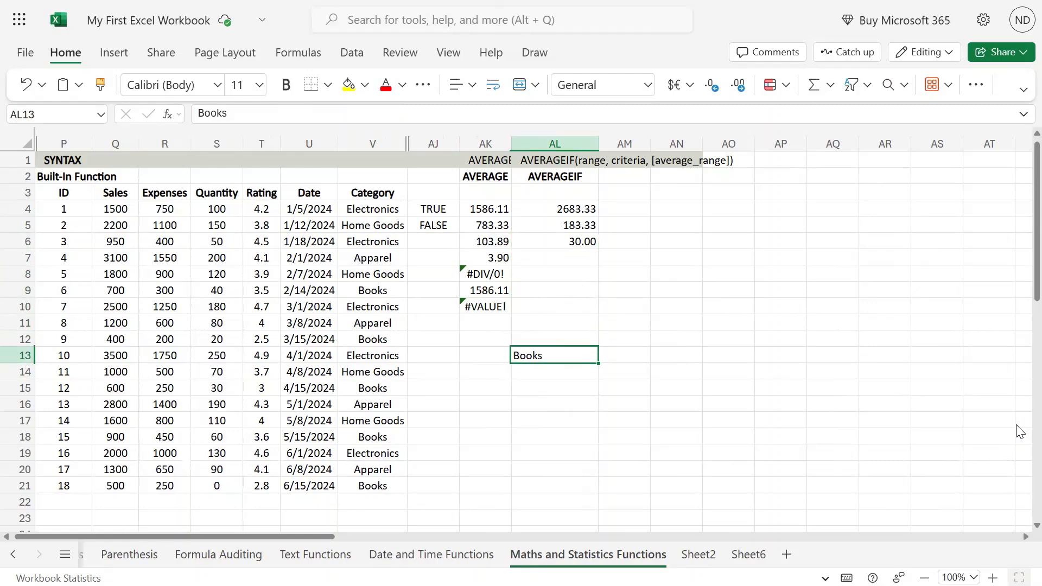
{"action": "type", "text": "Electr"}
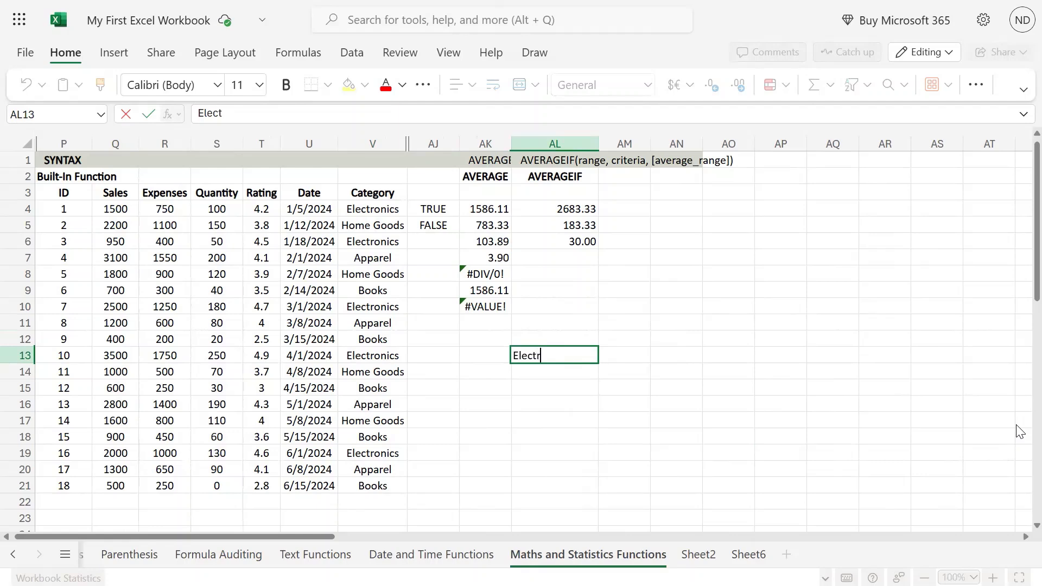
{"action": "type", "text": "onics"}
{"action": "key", "text": "Return"}
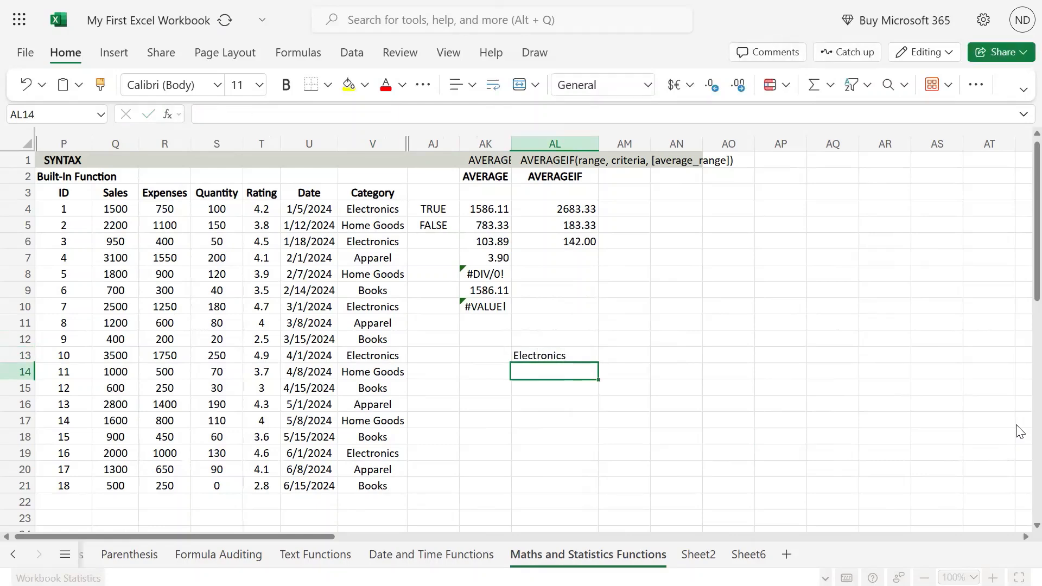
{"action": "key", "text": "Up"}
{"action": "key", "text": "Up"}
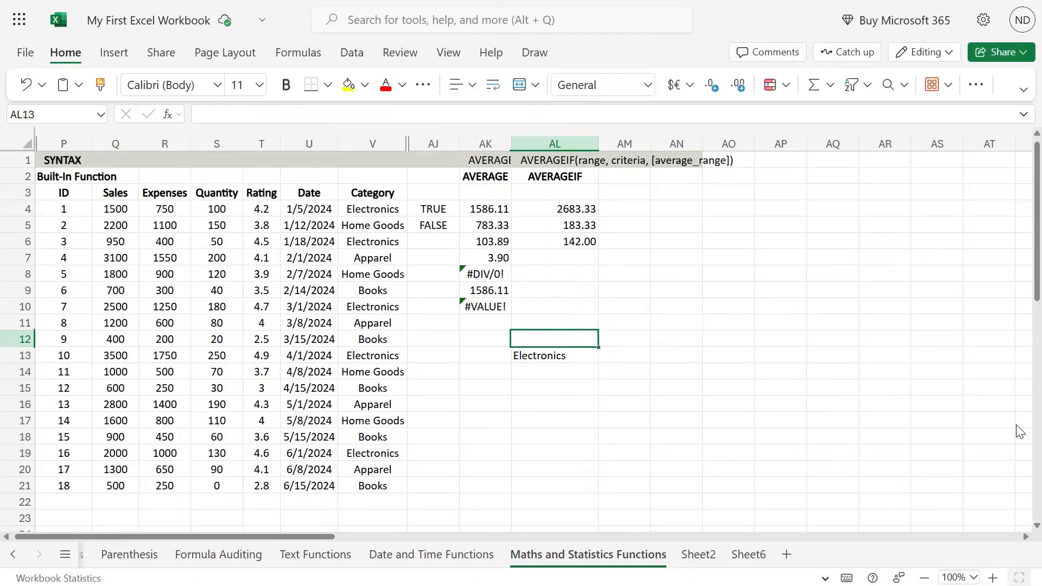
{"action": "key", "text": "ctrl+Up"}
{"action": "key", "text": "Down"}
{"action": "key", "text": "ctrl+Down"}
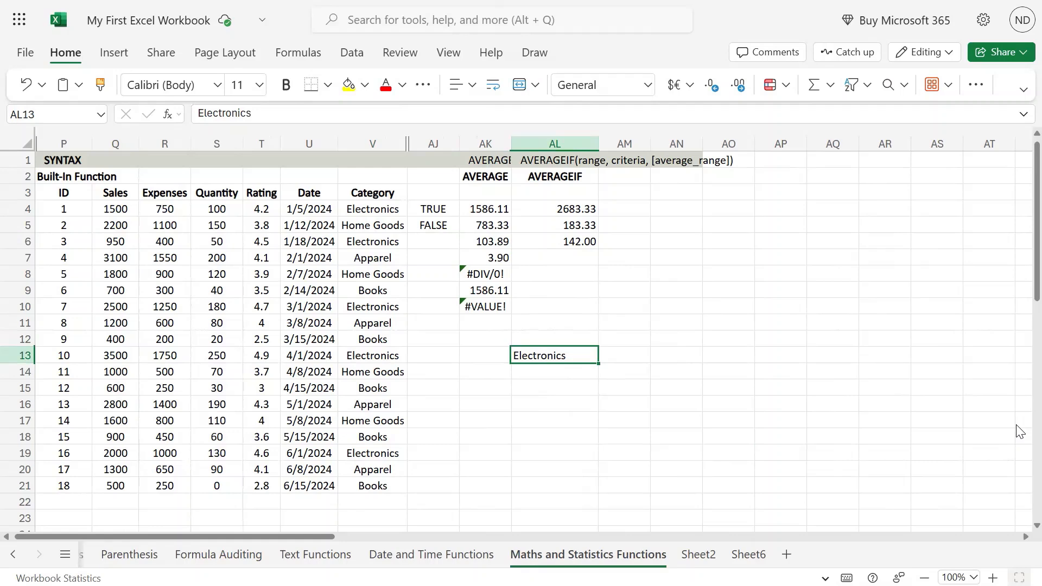
Change the criteria text in AL13 to Home Goods and compare it with the Category entries
{"action": "key", "text": "Up"}
{"action": "key", "text": "Down"}
{"action": "type", "text": "Home Goods"}
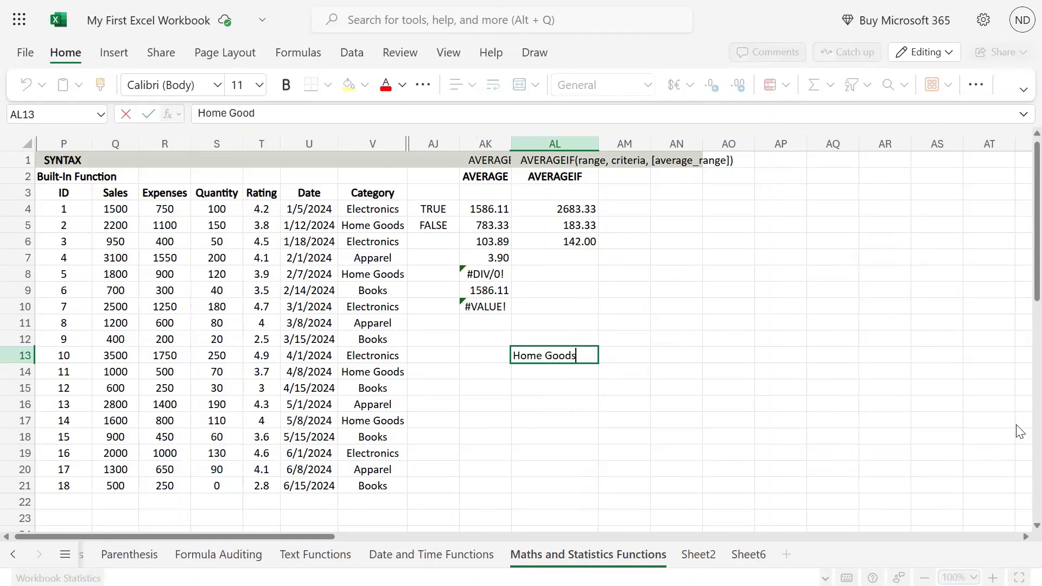
{"action": "key", "text": "Return"}
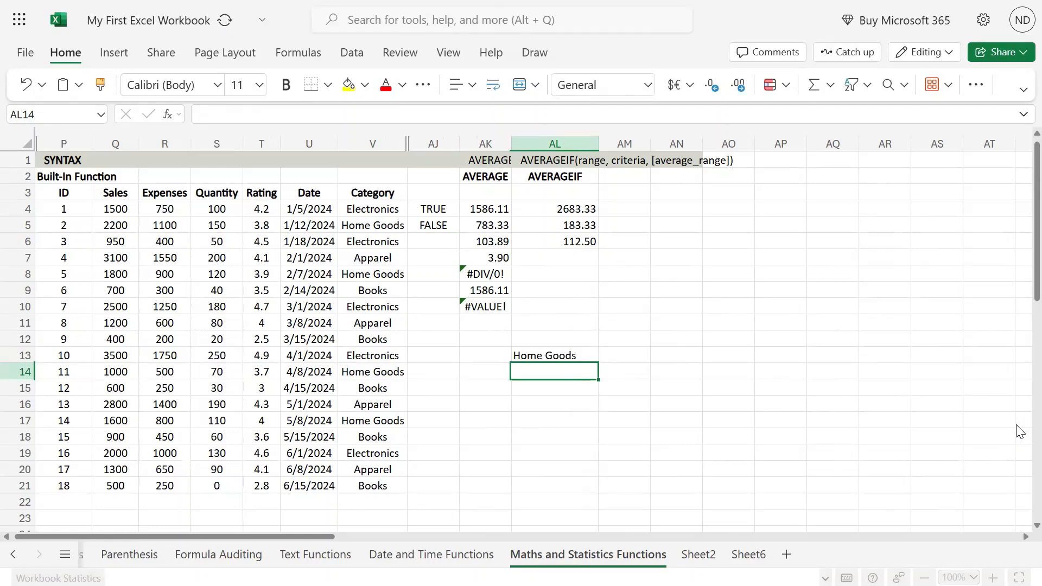
{"action": "key", "text": "Up"}
{"action": "key", "text": "ctrl+Up"}
{"action": "key", "text": "ctrl+Down"}
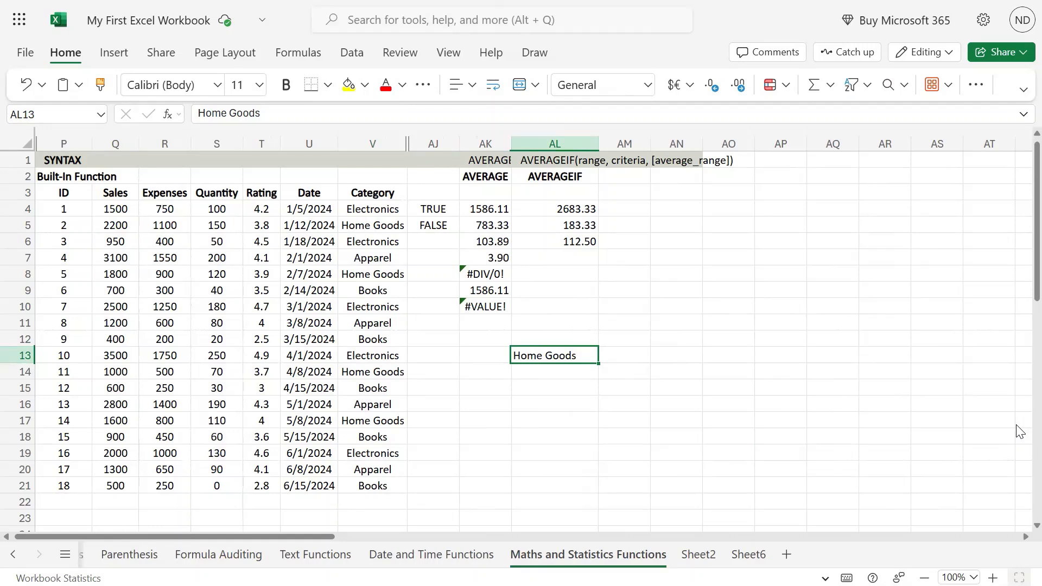
{"action": "left_click", "coordinate": [401, 356]}
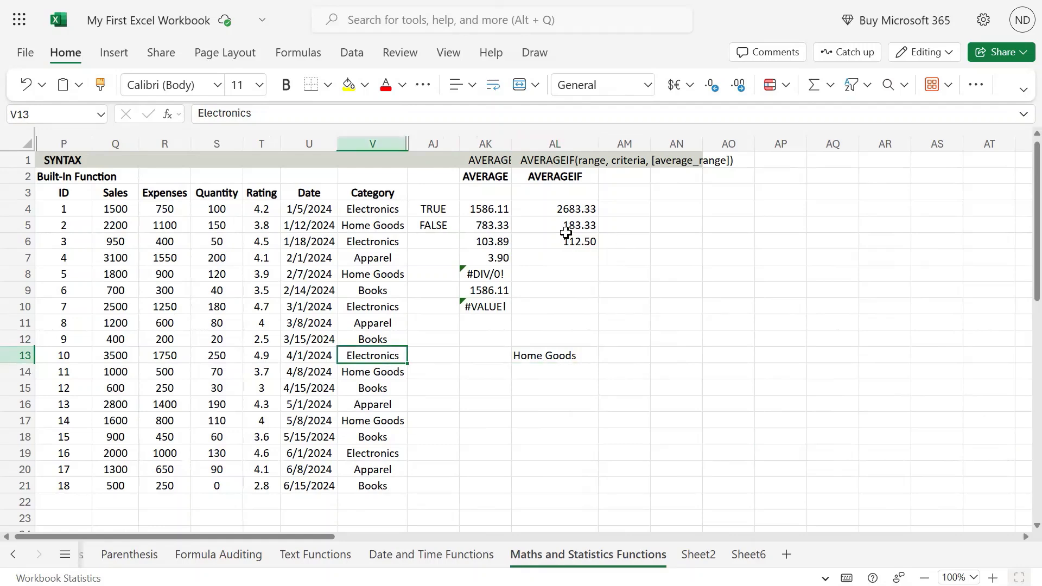
{"action": "left_click", "coordinate": [571, 356]}
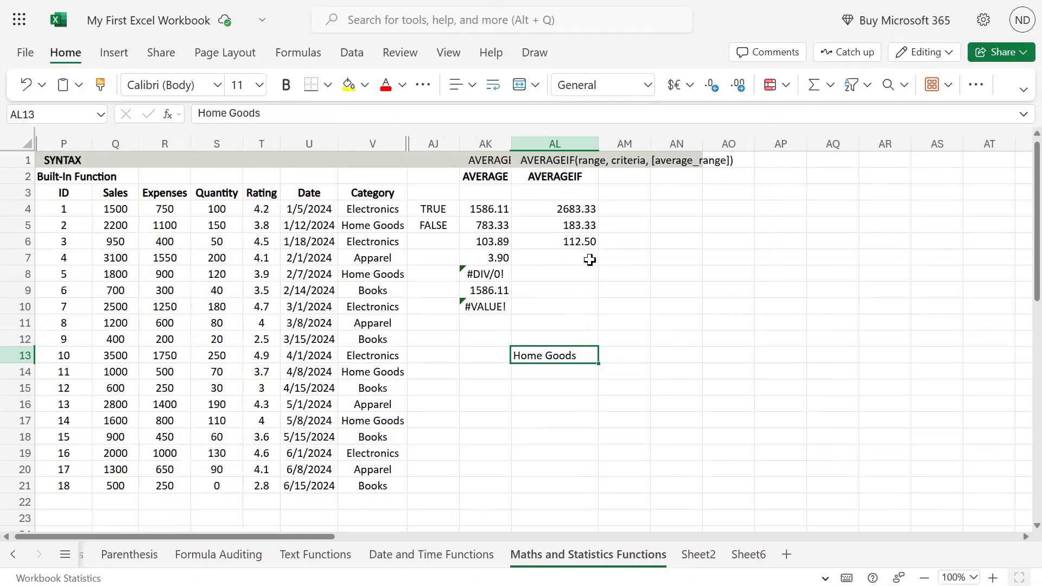
Copy the text of the AL6 formula into AL7 with the same references, =AVERAGEIF(V4:V21,AL13,S4:S21)
{"action": "left_click", "coordinate": [584, 242]}
{"action": "key", "text": "F2"}
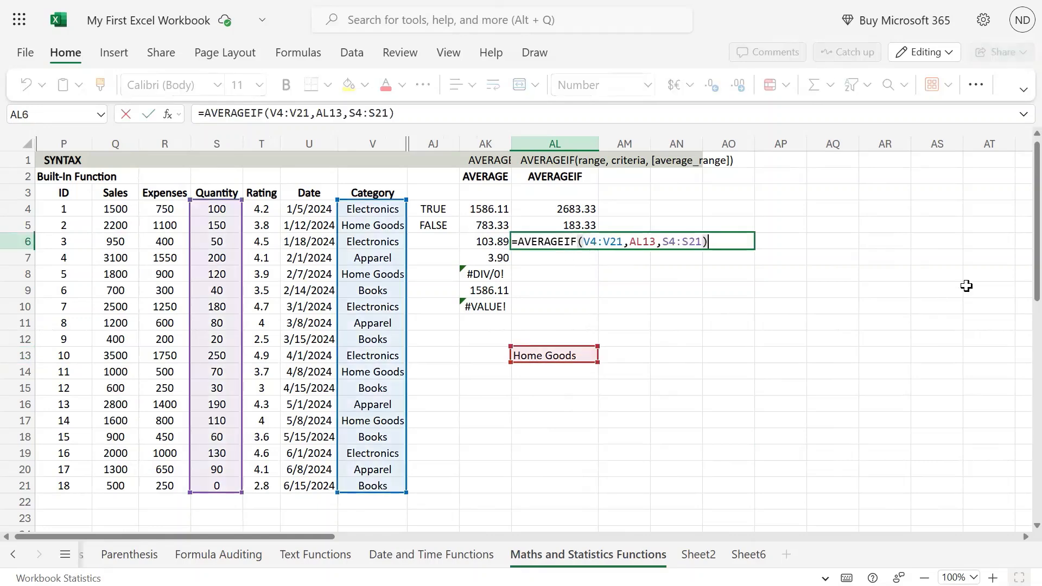
{"action": "key", "text": "ctrl+a"}
{"action": "key", "text": "ctrl+c"}
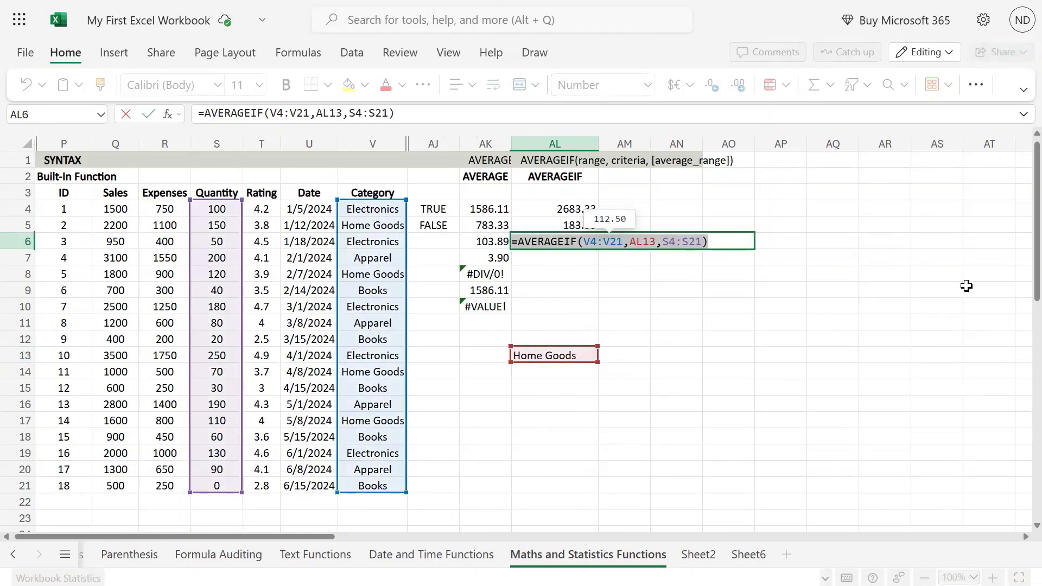
{"action": "key", "text": "Return"}
{"action": "key", "text": "ctrl+v"}
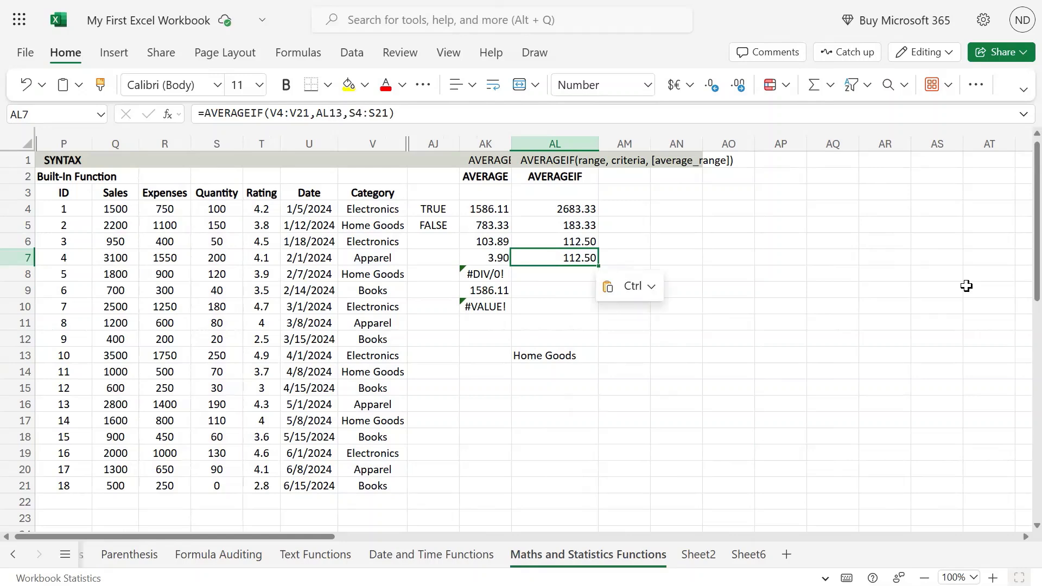
Try to change the criteria cell reference in the AL7 formula
{"action": "key", "text": "F2"}
{"action": "key", "text": "Left"}
{"action": "key", "text": "Left"}
{"action": "key", "text": "Left"}
{"action": "key", "text": "Left"}
{"action": "key", "text": "Left"}
{"action": "key", "text": "Left"}
{"action": "key", "text": "Left"}
{"action": "key", "text": "Left"}
{"action": "key", "text": "Left"}
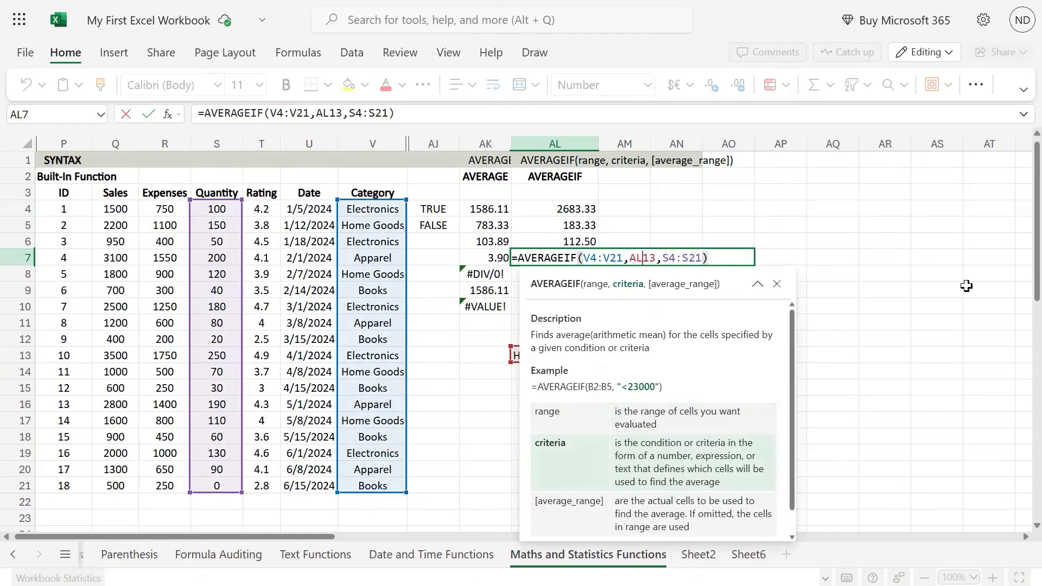
{"action": "key", "text": "BackSpace"}
{"action": "key", "text": "ctrl+f"}
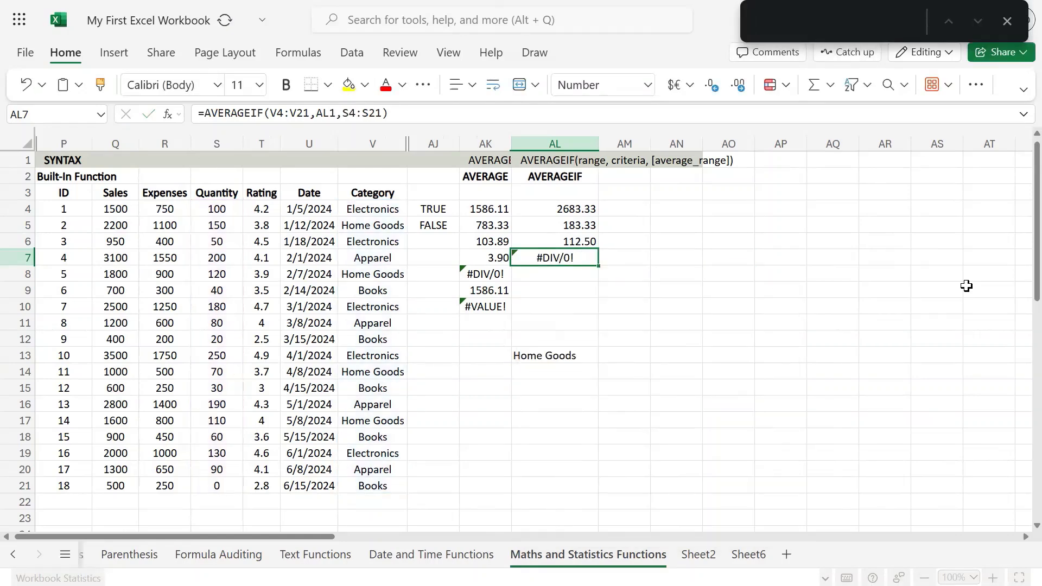
{"action": "key", "text": "Escape"}
Retry editing the criteria reference in AL7 and dismiss the notice about overridden browser shortcuts
{"action": "key", "text": "F2"}
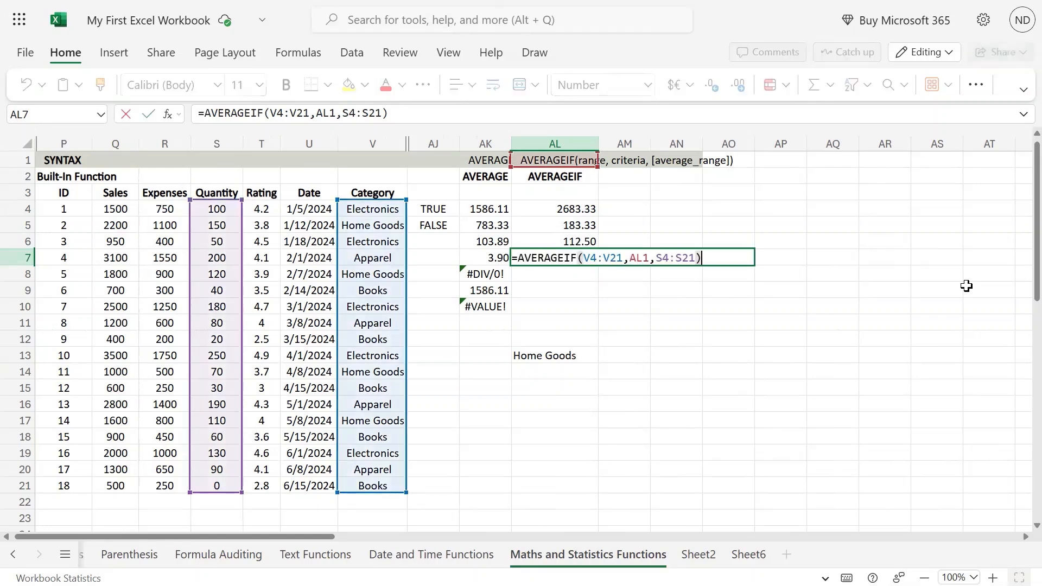
{"action": "key", "text": "Left"}
{"action": "key", "text": "Left"}
{"action": "key", "text": "Left"}
{"action": "key", "text": "Left"}
{"action": "key", "text": "Left"}
{"action": "key", "text": "Left"}
{"action": "key", "text": "Left"}
{"action": "key", "text": "Left"}
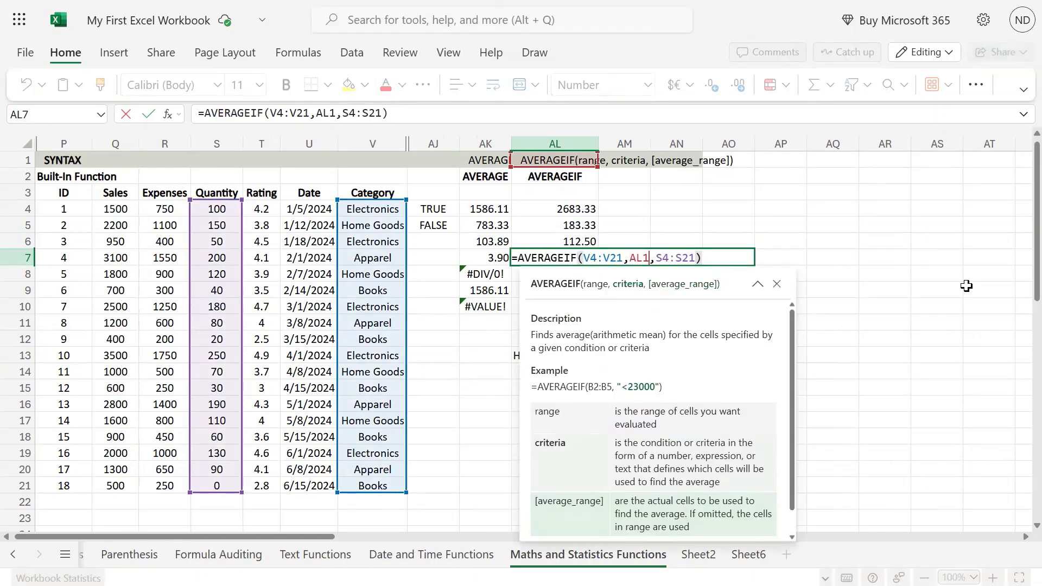
{"action": "key", "text": "BackSpace"}
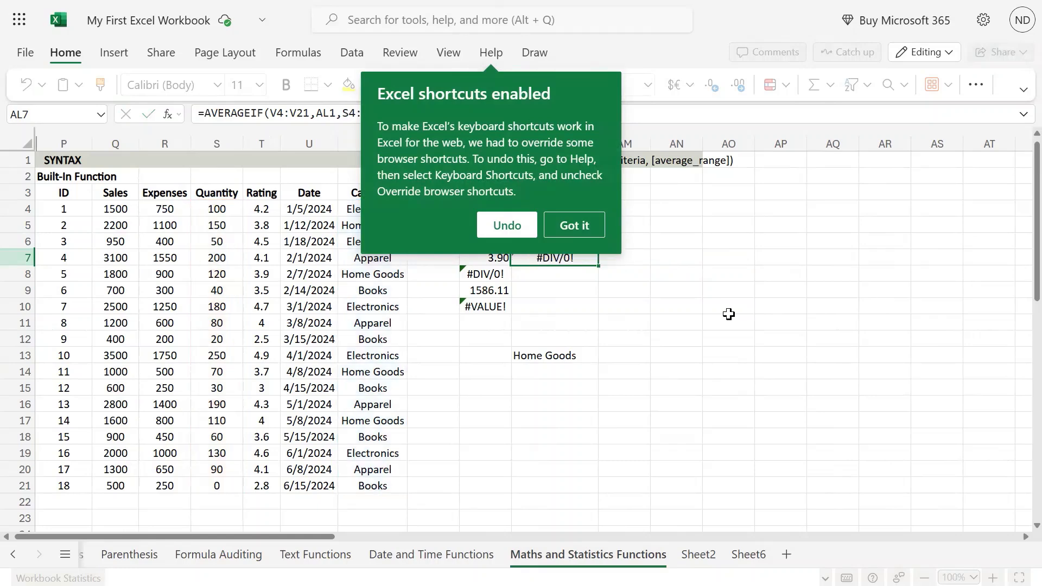
{"action": "left_click", "coordinate": [664, 303]}
{"action": "left_click", "coordinate": [569, 226]}
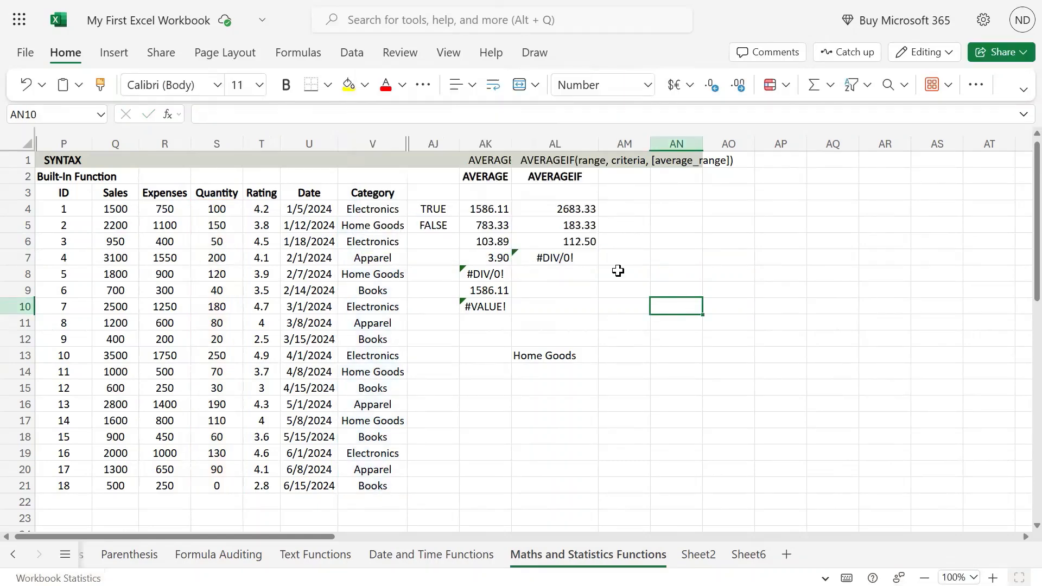
Set the criteria reference in the AL7 formula to AL14, giving =AVERAGEIF(V4:V21,AL14,S4:S21)
{"action": "left_click", "coordinate": [590, 257]}
{"action": "double_click", "coordinate": [591, 257]}
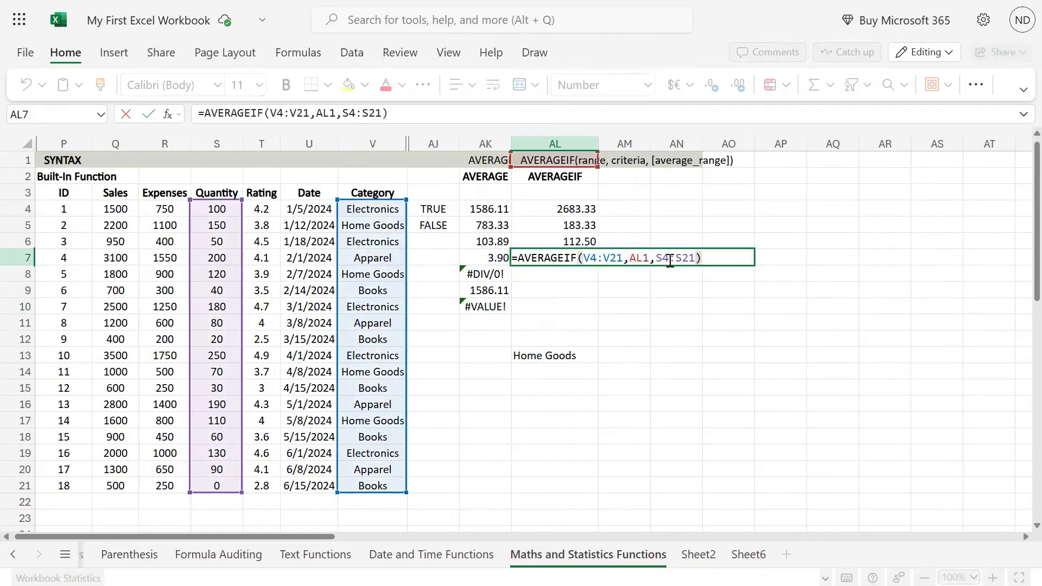
{"action": "left_click", "coordinate": [650, 258]}
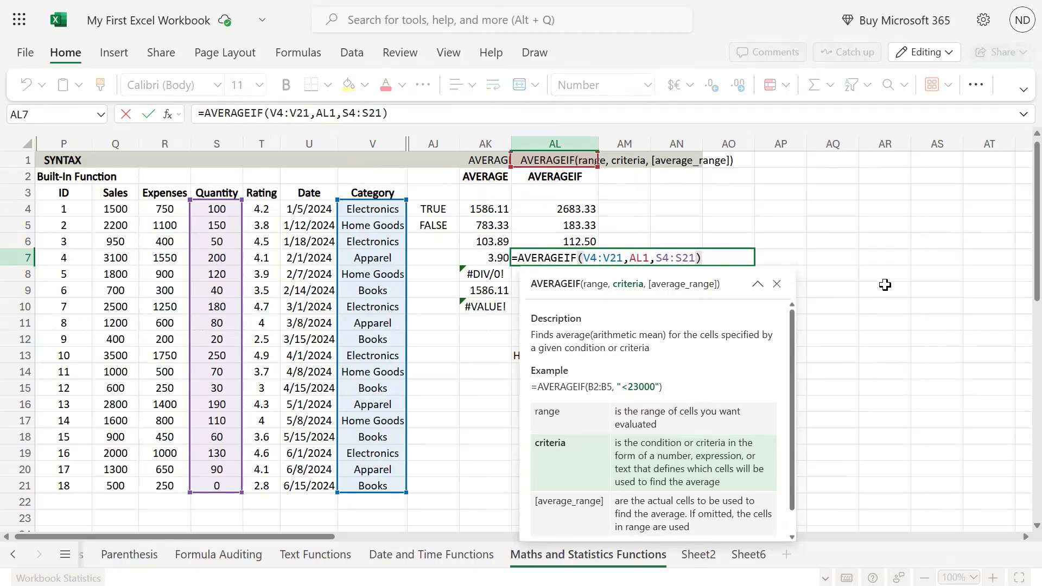
{"action": "key", "text": "BackSpace"}
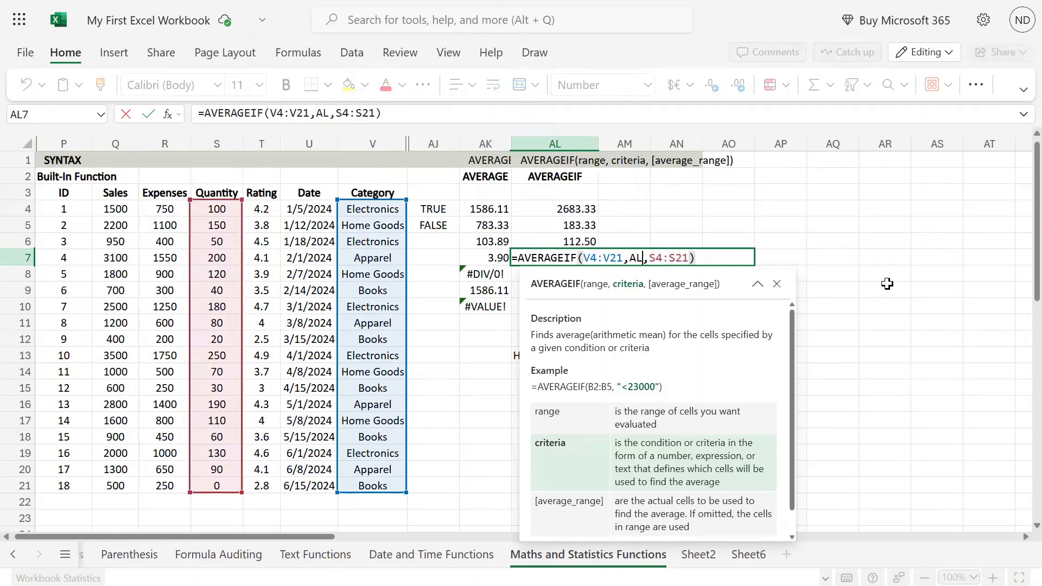
{"action": "type", "text": "4"}
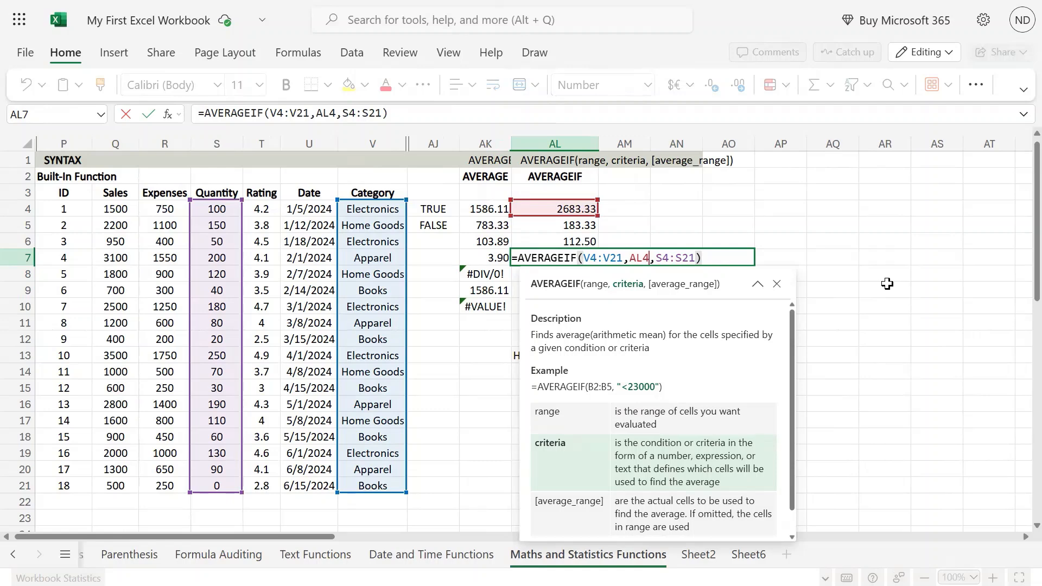
{"action": "key", "text": "BackSpace"}
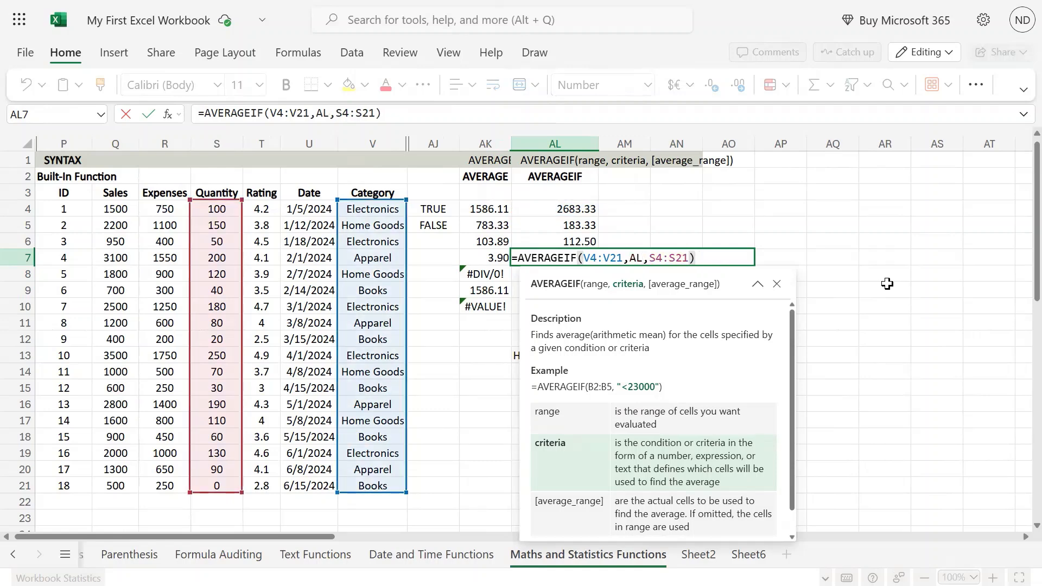
{"action": "type", "text": "14"}
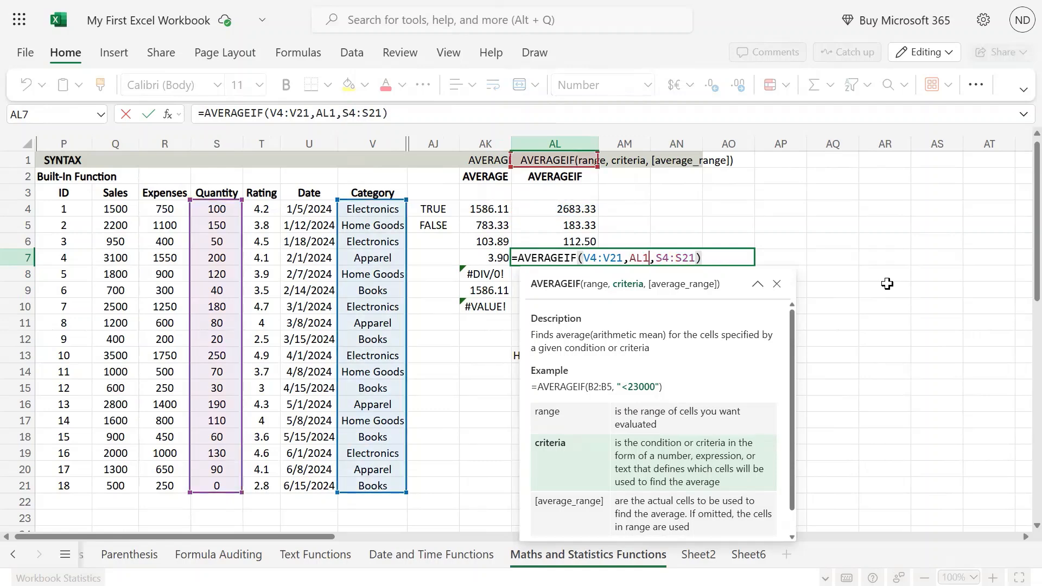
{"action": "key", "text": "Return"}
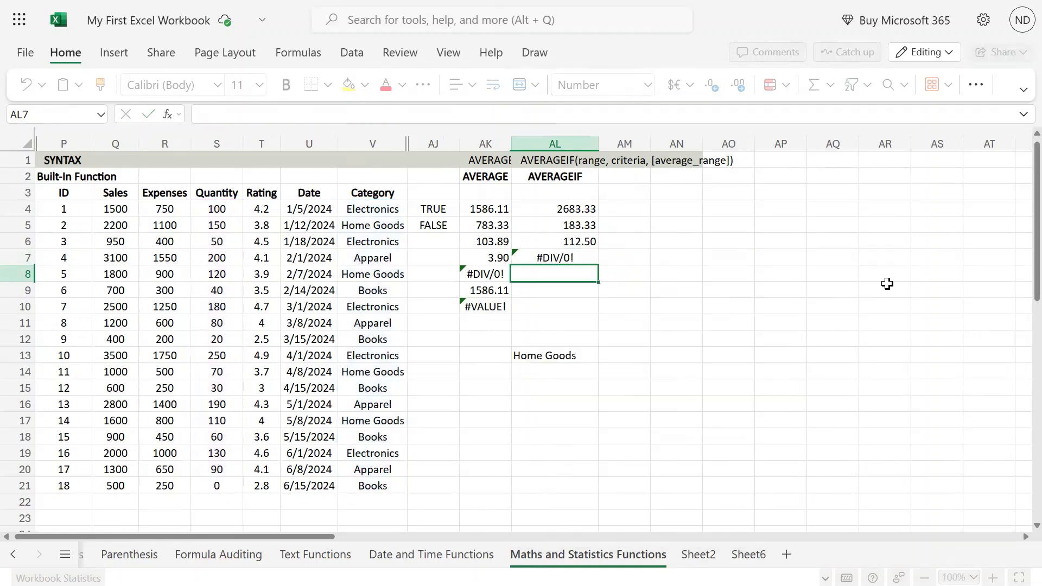
Enter Book in AL14 as the criteria text for the AL7 formula
{"action": "key", "text": "Down"}
{"action": "key", "text": "Down"}
{"action": "key", "text": "Down"}
{"action": "key", "text": "Down"}
{"action": "key", "text": "Down"}
{"action": "key", "text": "Down"}
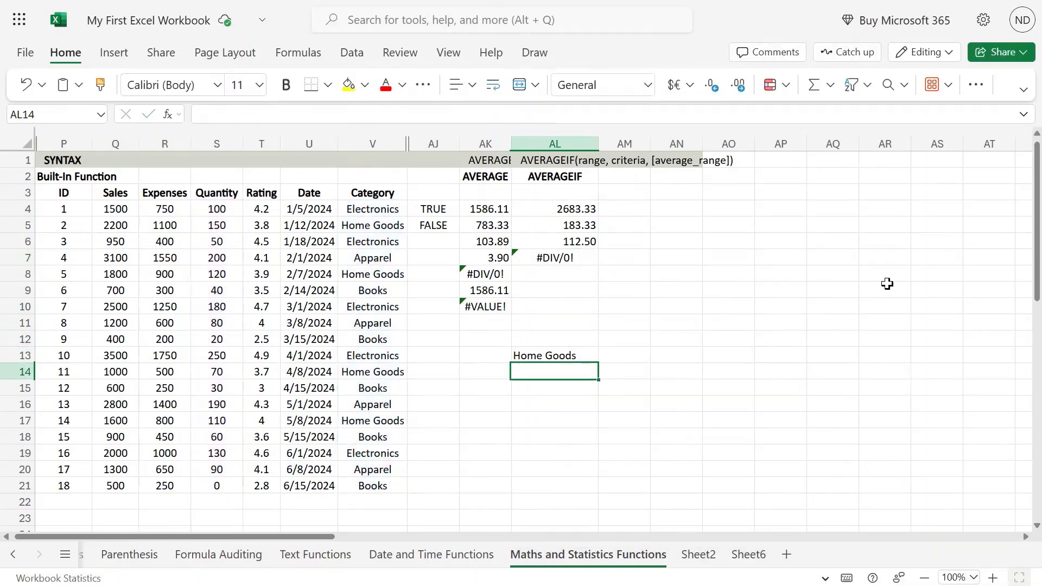
{"action": "type", "text": "Book"}
{"action": "key", "text": "Return"}
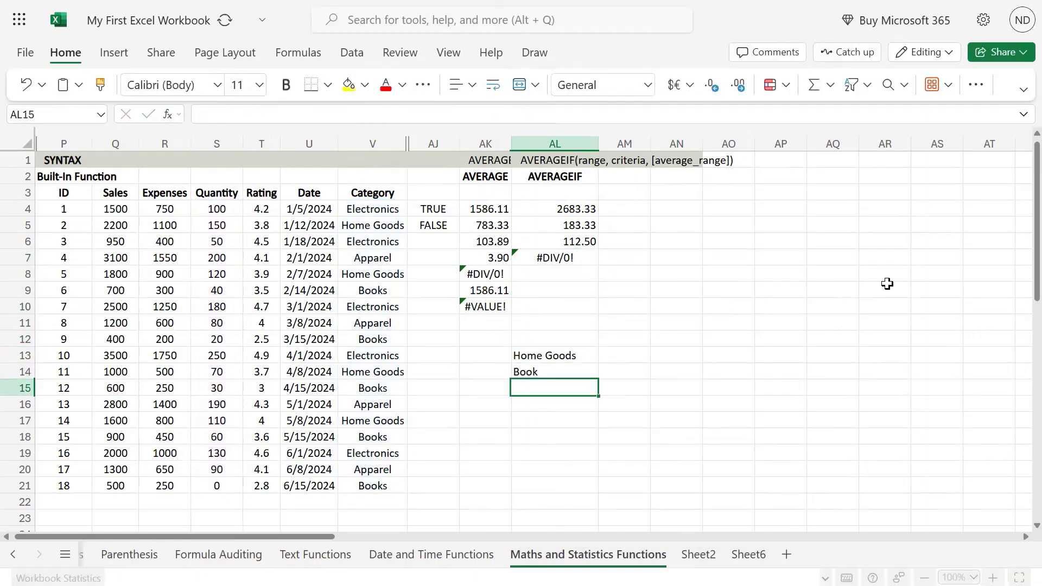
Return to AL7 and examine how its AVERAGEIF formula handles the criteria text in AL14
{"action": "key", "text": "Up"}
{"action": "key", "text": "Up"}
{"action": "key", "text": "Up"}
{"action": "key", "text": "Up"}
{"action": "key", "text": "Up"}
{"action": "key", "text": "Up"}
{"action": "key", "text": "Up"}
{"action": "key", "text": "Up"}
{"action": "key", "text": "Up"}
{"action": "key", "text": "Down"}
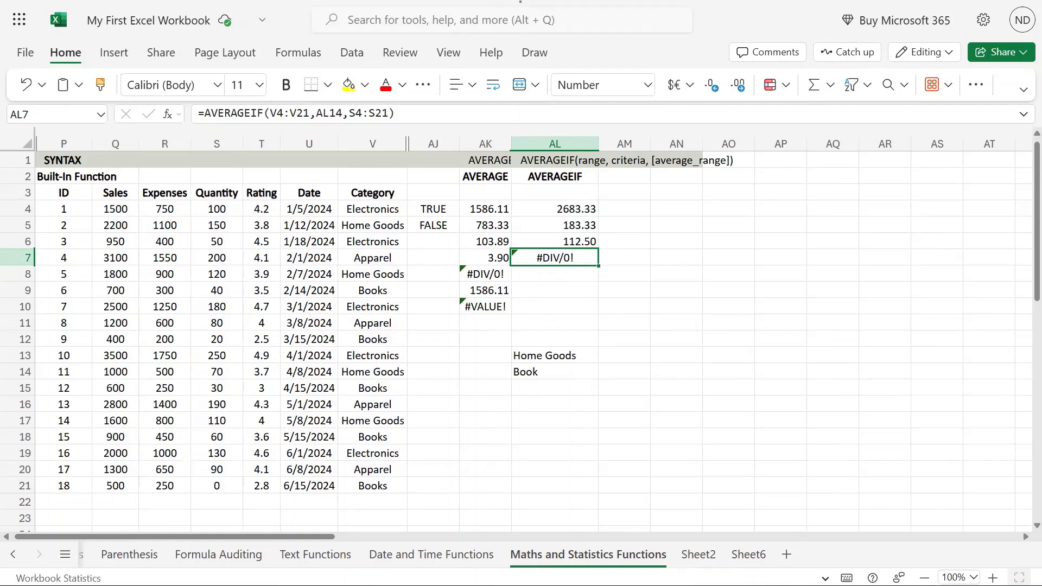
Begin an AVERAGEIF formula in AL8 with the Sales values Q4:Q21 as its range
{"action": "left_click", "coordinate": [568, 273]}
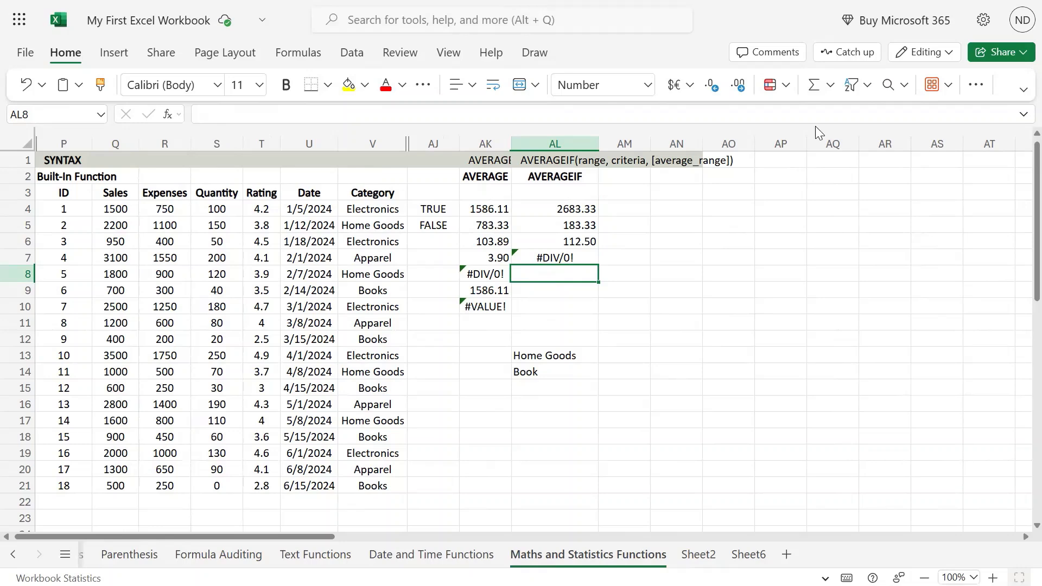
{"action": "type", "text": "=ave"}
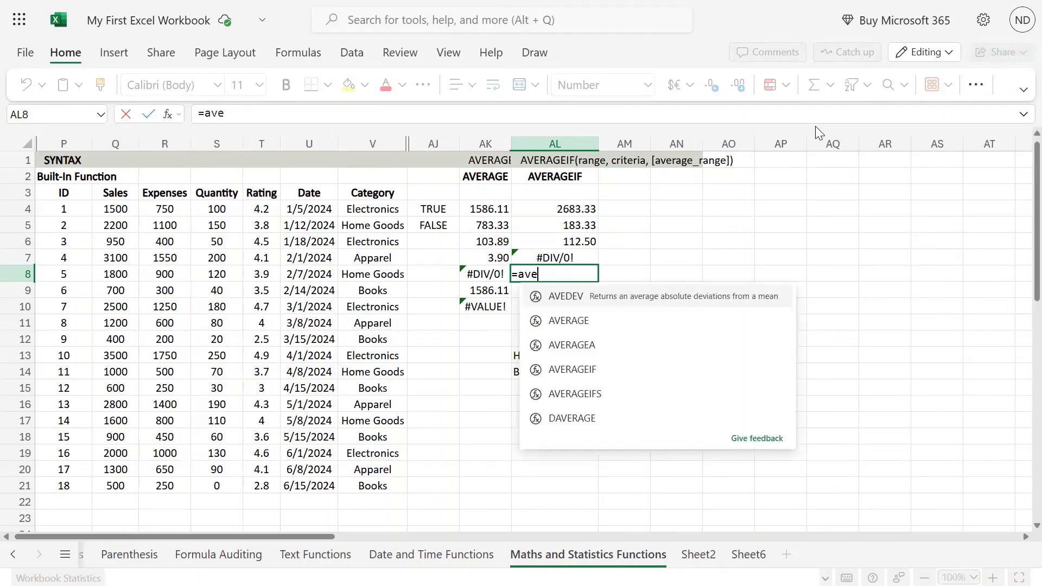
{"action": "key", "text": "Down"}
{"action": "key", "text": "Down"}
{"action": "key", "text": "Down"}
{"action": "key", "text": "Down"}
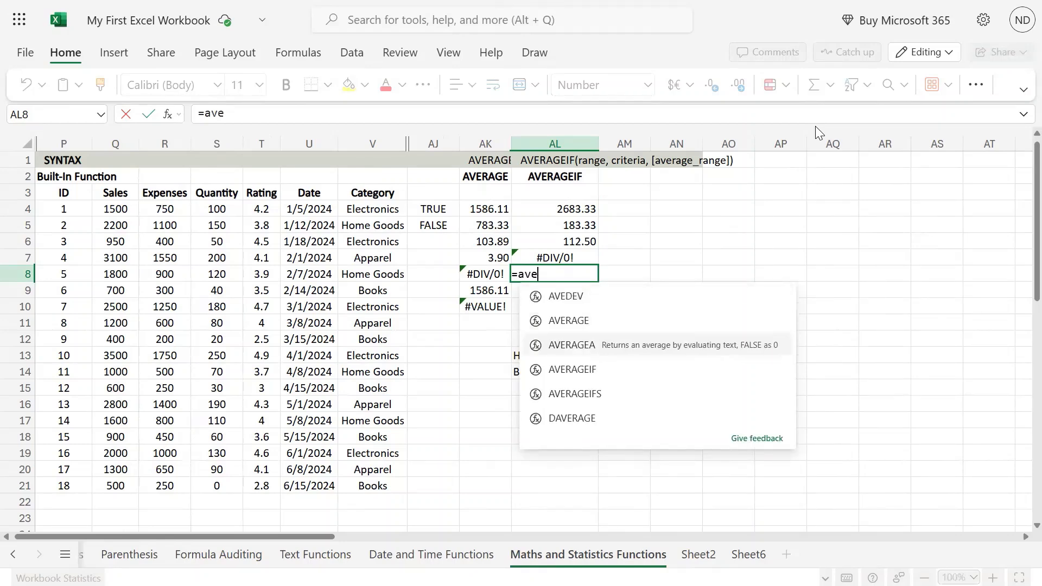
{"action": "key", "text": "Up"}
{"action": "key", "text": "Tab"}
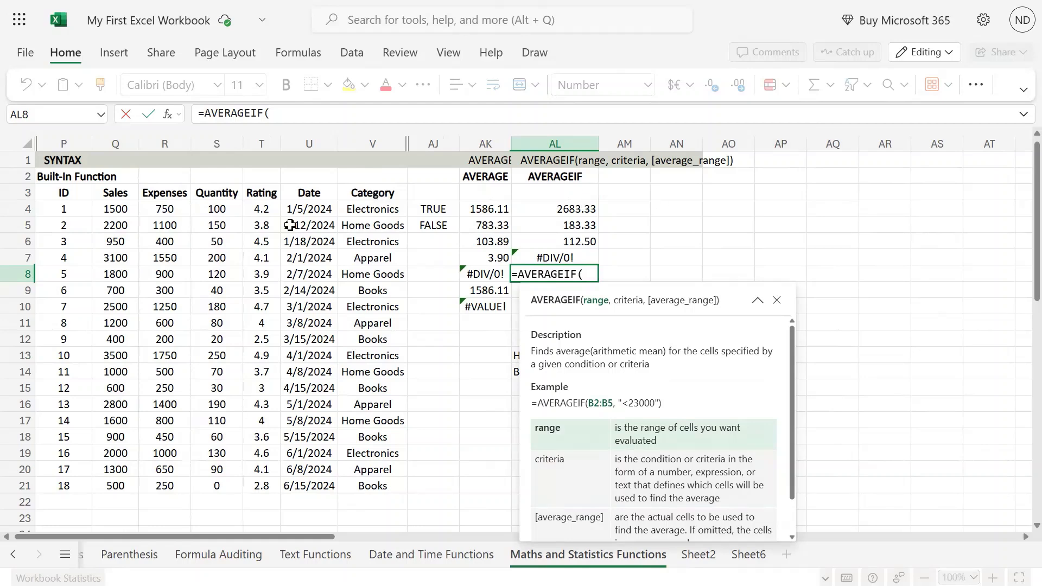
{"action": "left_click_drag", "start_coordinate": [115, 210], "coordinate": [115, 485]}
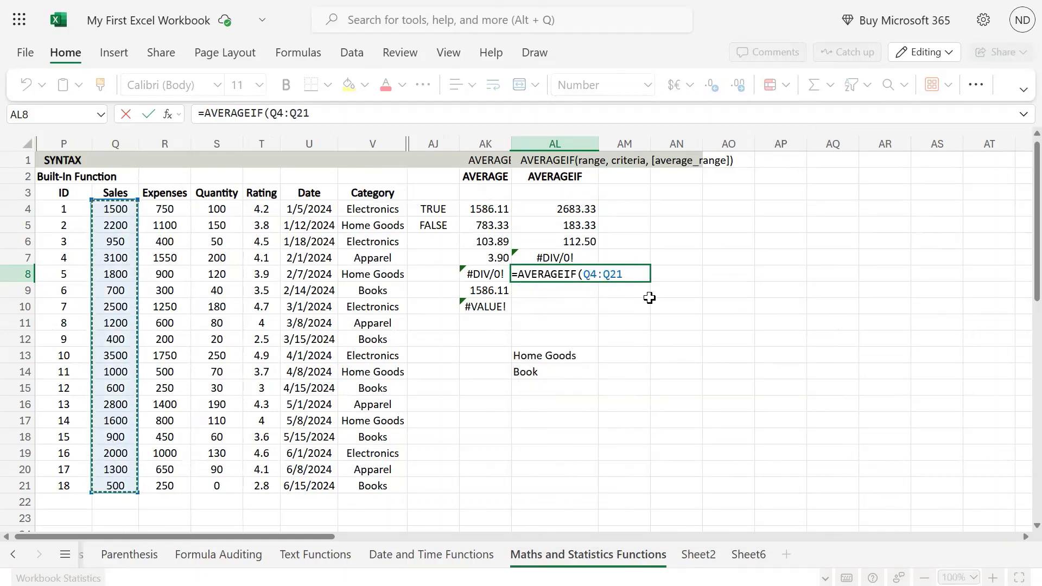
Complete the AL8 formula with the wildcard criteria "????" and the Quantity values S4:S21 as the average range
{"action": "type", "text": ",\""}
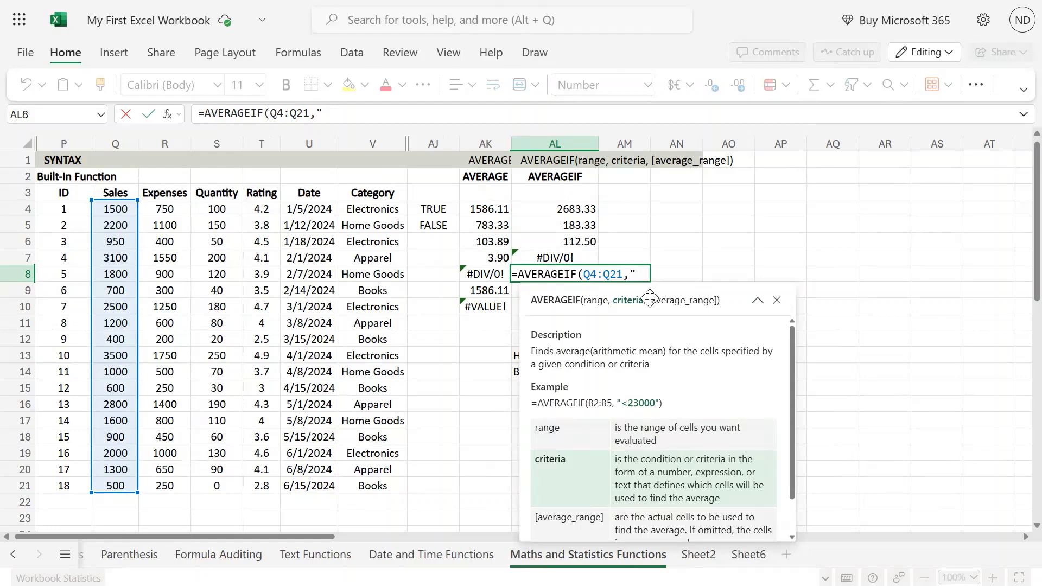
{"action": "type", "text": "????\","}
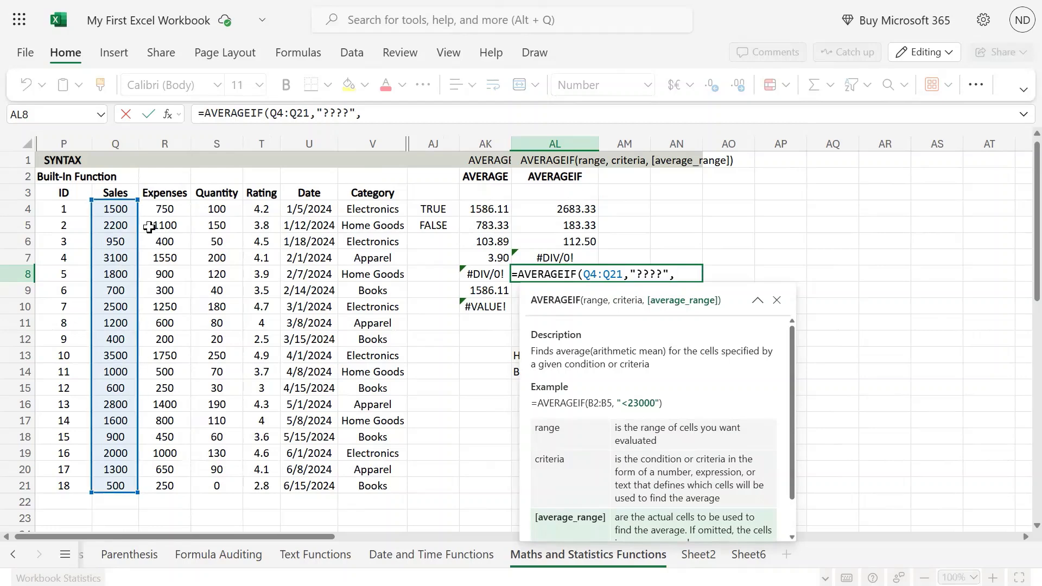
{"action": "left_click_drag", "start_coordinate": [217, 209], "coordinate": [217, 486]}
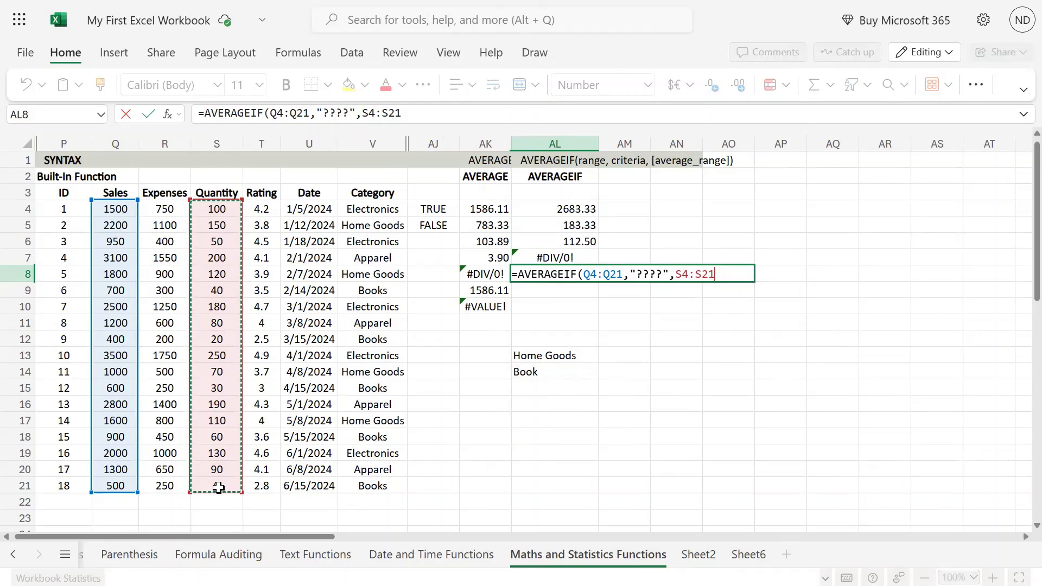
{"action": "key", "text": "Return"}
{"action": "key", "text": "Up"}
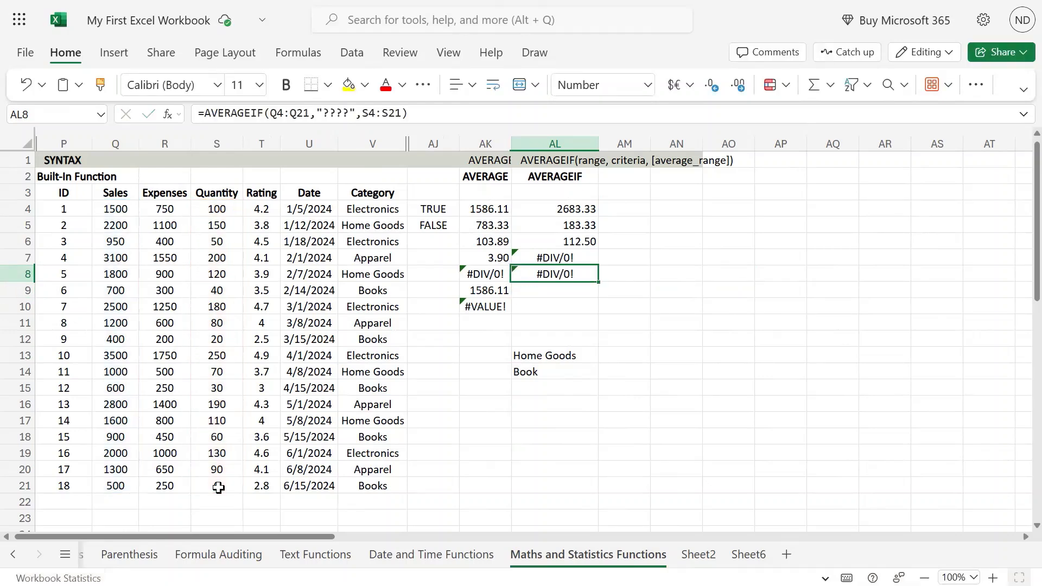
Replace the first two arguments of the AL8 formula with the Category range V4:V21 and an empty text criteria ""
{"action": "key", "text": "F2"}
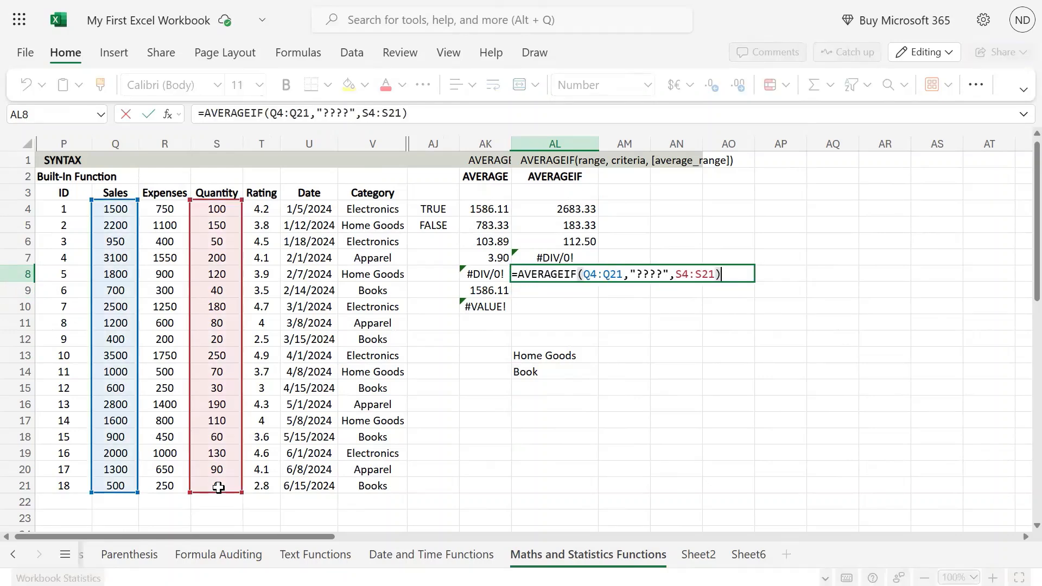
{"action": "key", "text": "Left"}
{"action": "key", "text": "Left"}
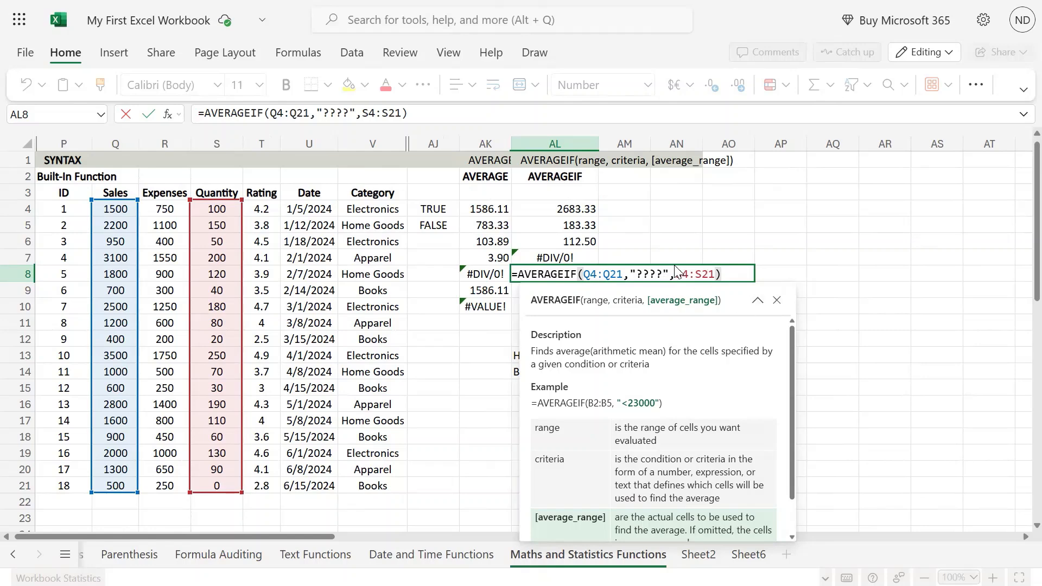
{"action": "left_click_drag", "start_coordinate": [671, 274], "coordinate": [584, 274]}
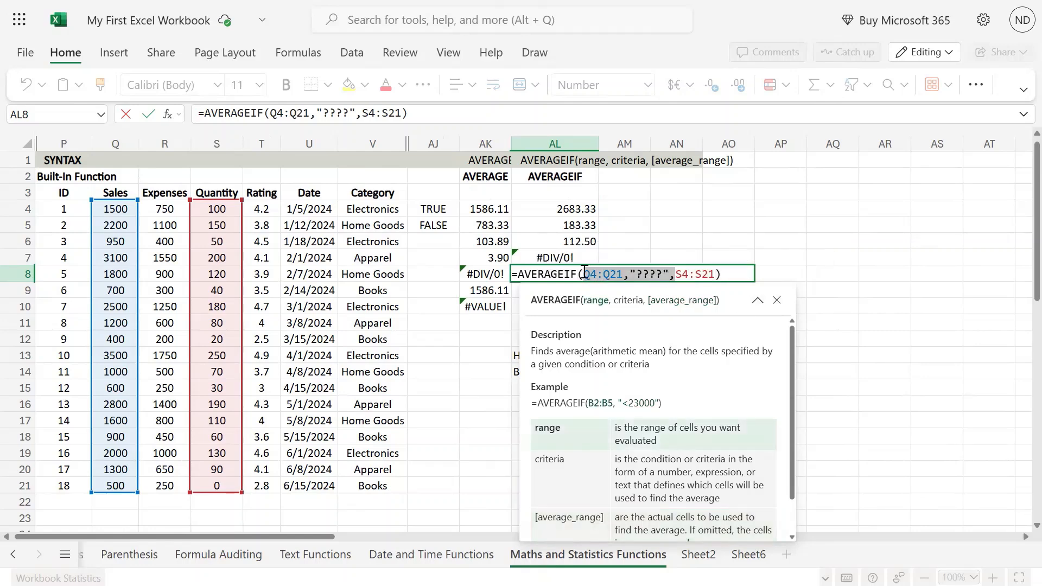
{"action": "key", "text": "BackSpace"}
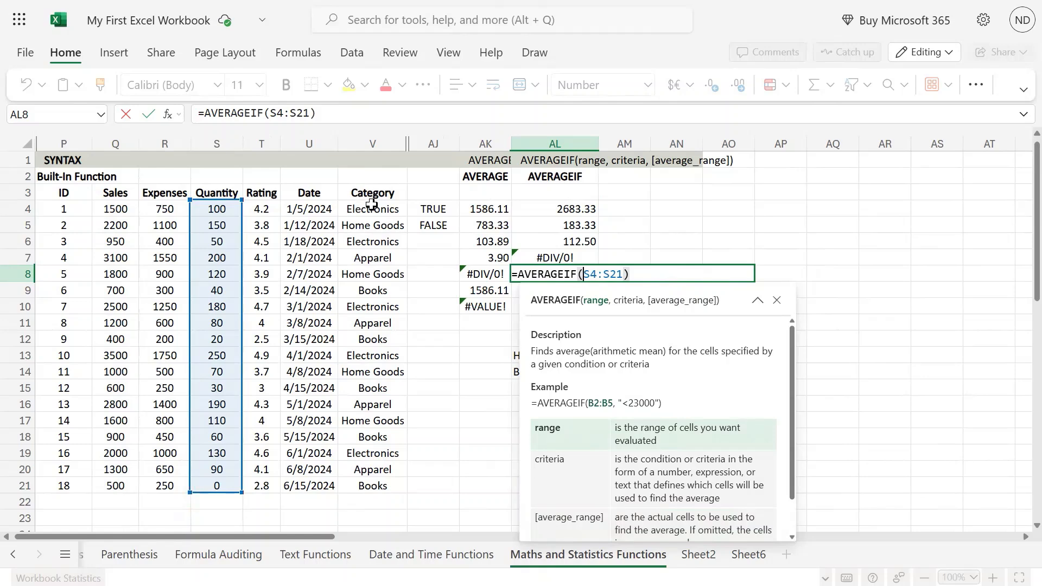
{"action": "left_click_drag", "start_coordinate": [371, 204], "coordinate": [368, 450]}
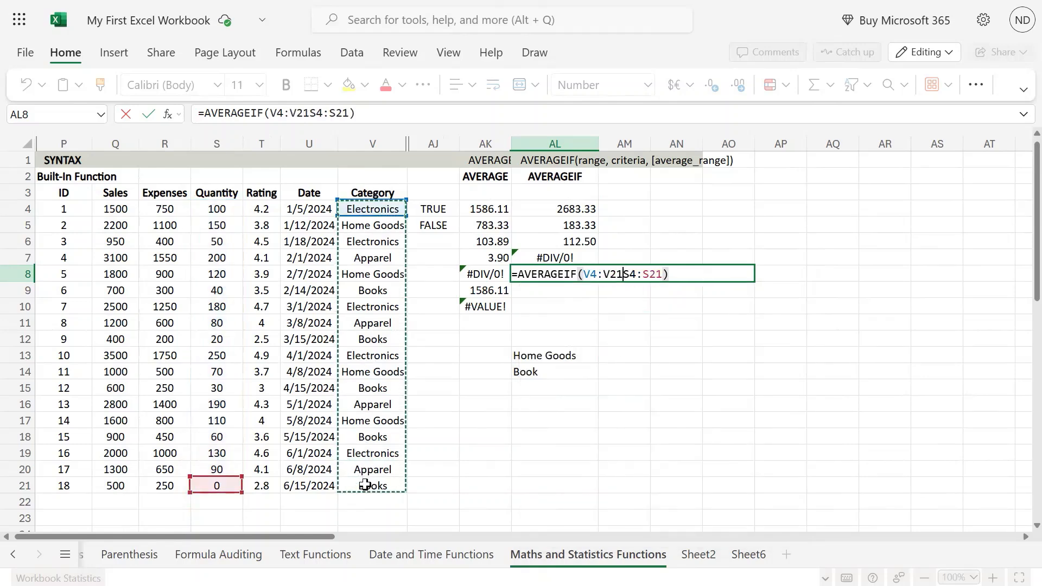
{"action": "type", "text": ","}
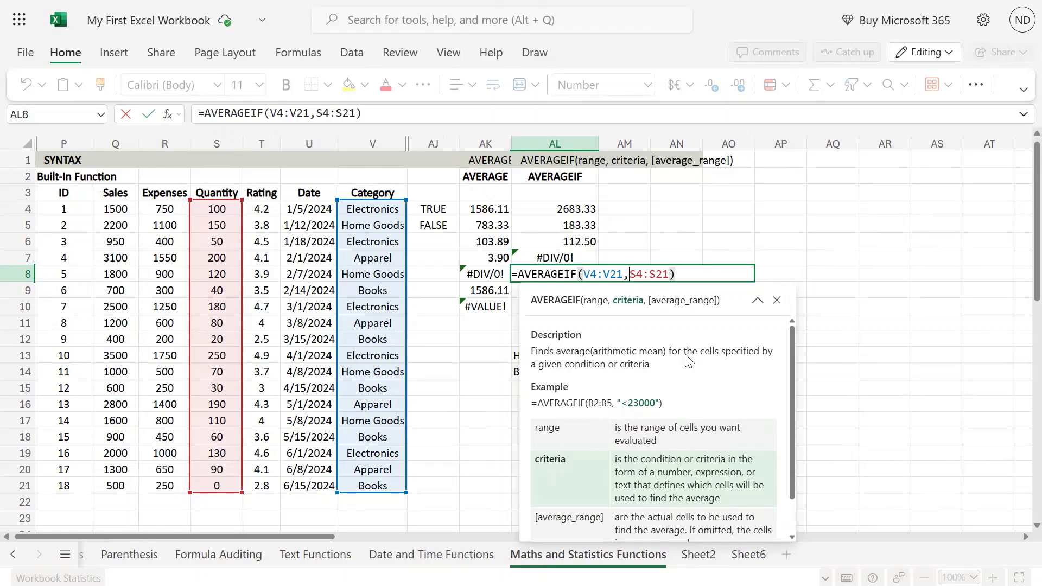
{"action": "type", "text": "\"\""}
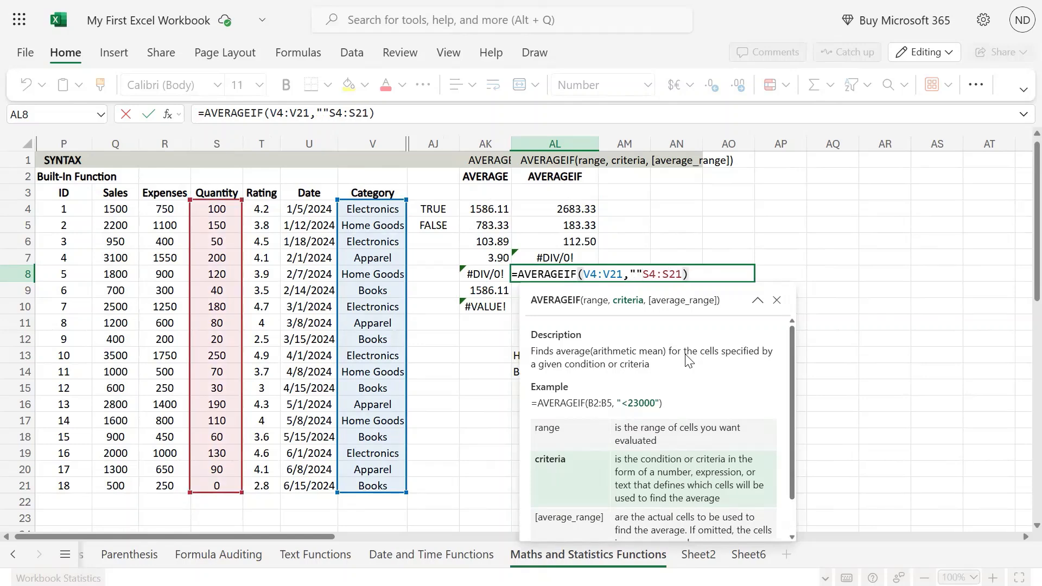
{"action": "type", "text": ","}
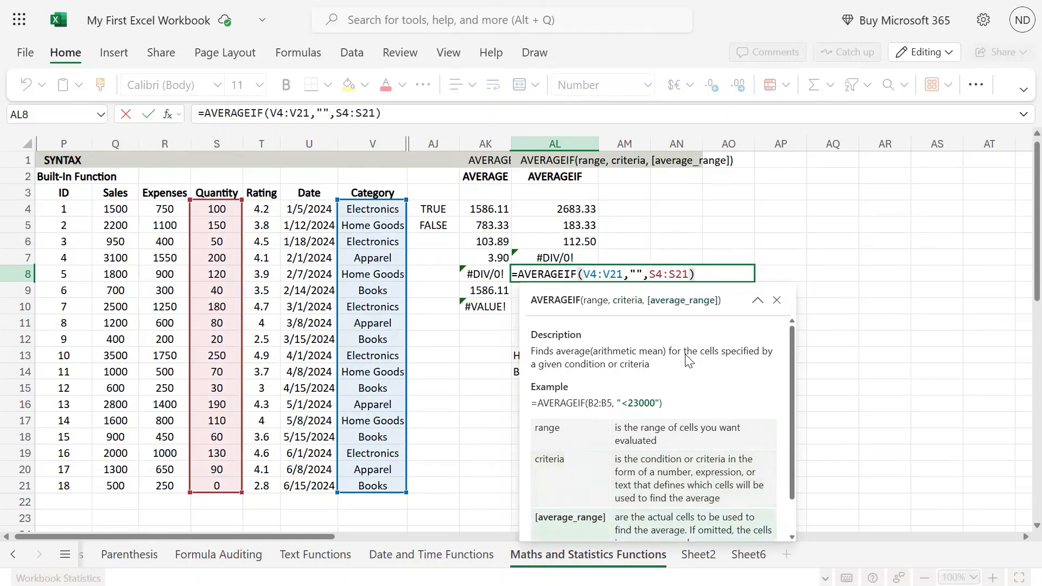
Try to move back to the empty criteria in the AL8 formula and re-extend the Quantity reference to S4:S21
{"action": "key", "text": "Left"}
{"action": "key", "text": "Left"}
{"action": "key", "text": "Right"}
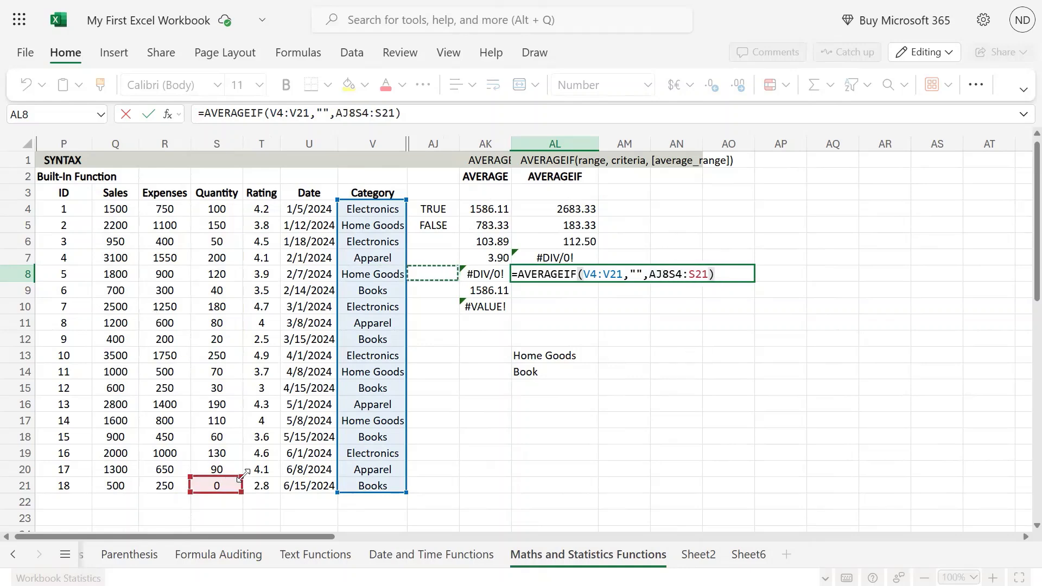
{"action": "left_click_drag", "start_coordinate": [242, 476], "coordinate": [232, 209]}
Set the criteria in the AL8 formula to the five-character wildcard "?????" and commit the formula
{"action": "left_click", "coordinate": [636, 273]}
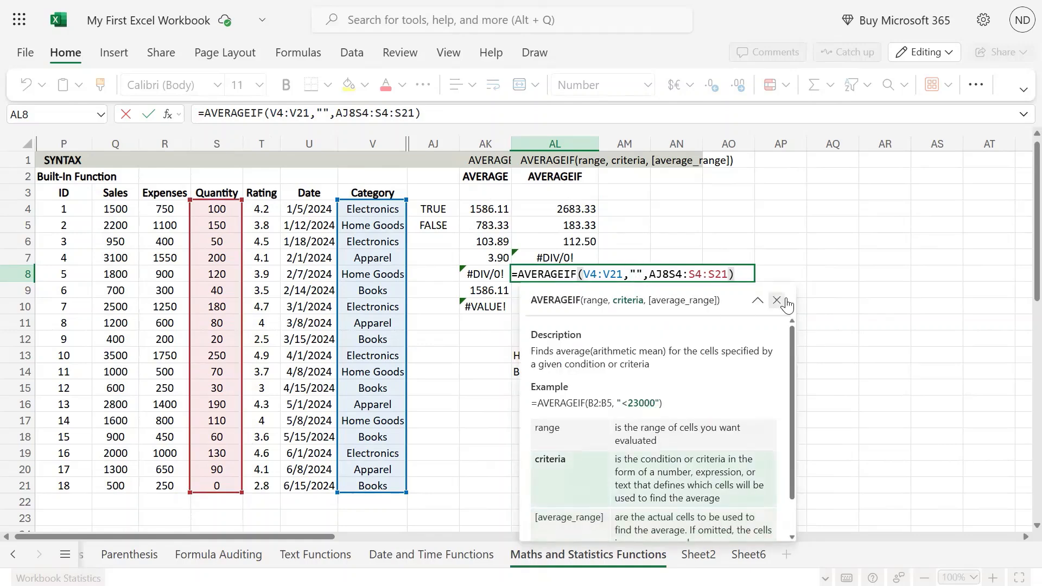
{"action": "type", "text": ">?"}
{"action": "key", "text": "BackSpace"}
{"action": "key", "text": "BackSpace"}
{"action": "type", "text": "????"}
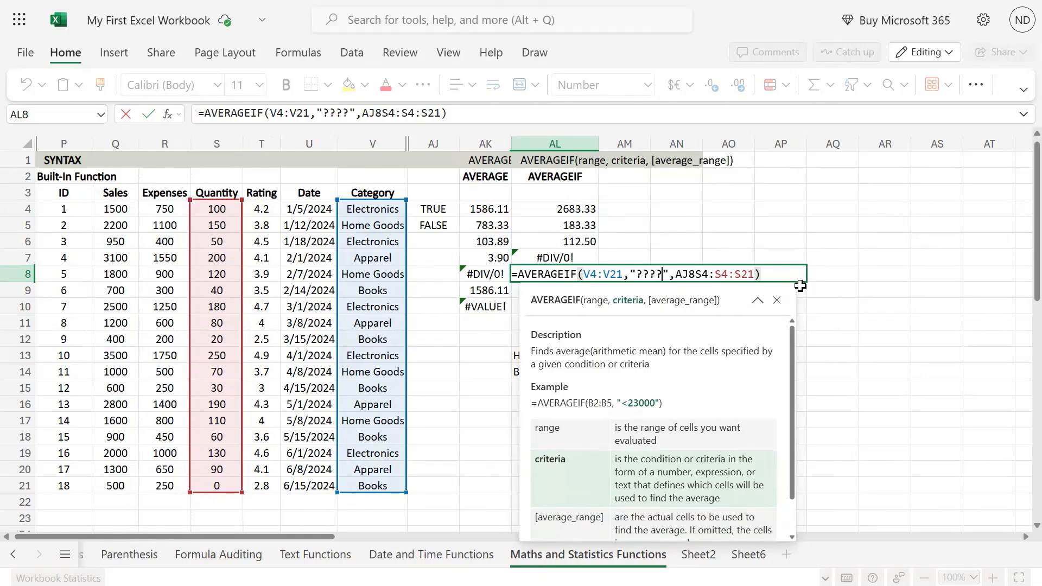
{"action": "type", "text": "?"}
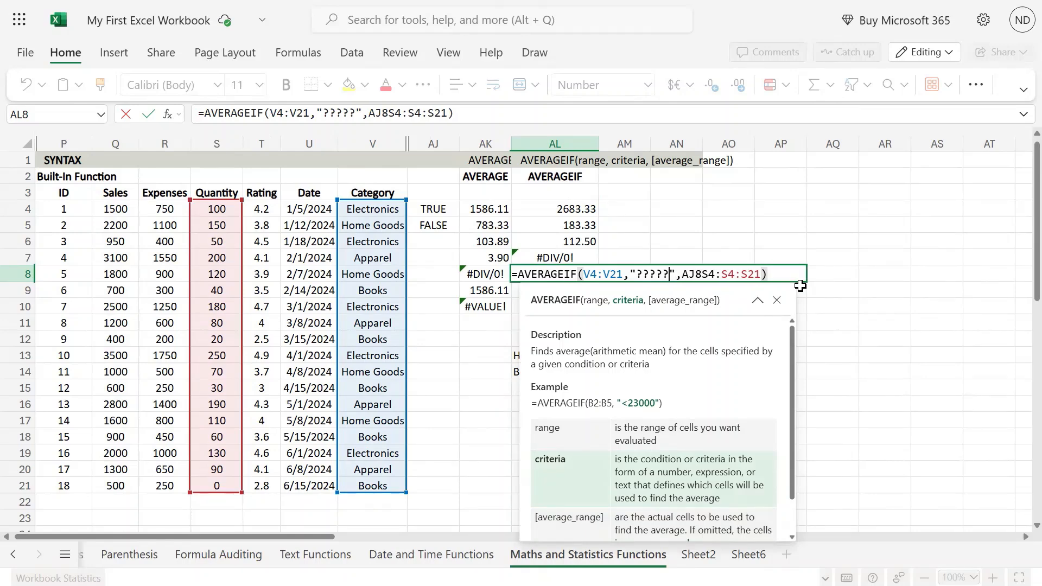
{"action": "key", "text": "ctrl+Return"}
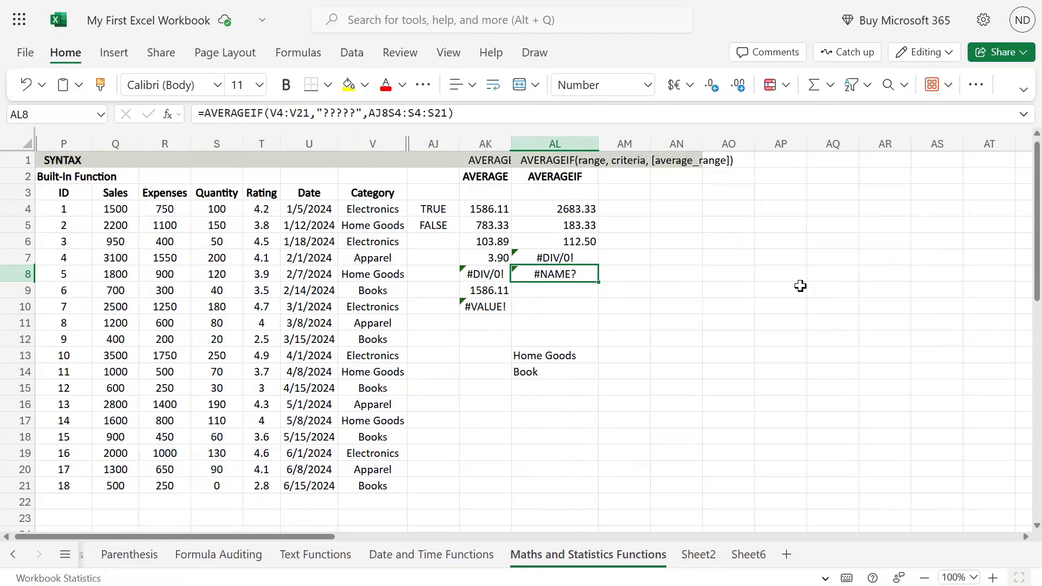
Remove the stray AJ8 and duplicate S4 references from AL8, giving =AVERAGEIF(V4:V21,"?????",S4:S21)
{"action": "key", "text": "F2"}
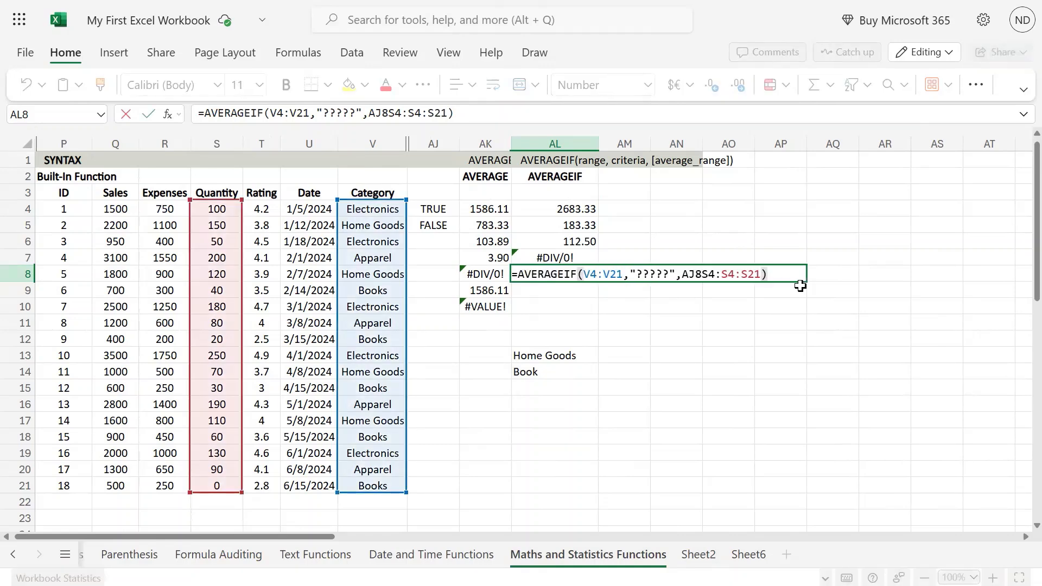
{"action": "key", "text": "Left"}
{"action": "key", "text": "Left"}
{"action": "key", "text": "Left"}
{"action": "key", "text": "Left"}
{"action": "key", "text": "Left"}
{"action": "key", "text": "Left"}
{"action": "key", "text": "Left"}
{"action": "key", "text": "Left"}
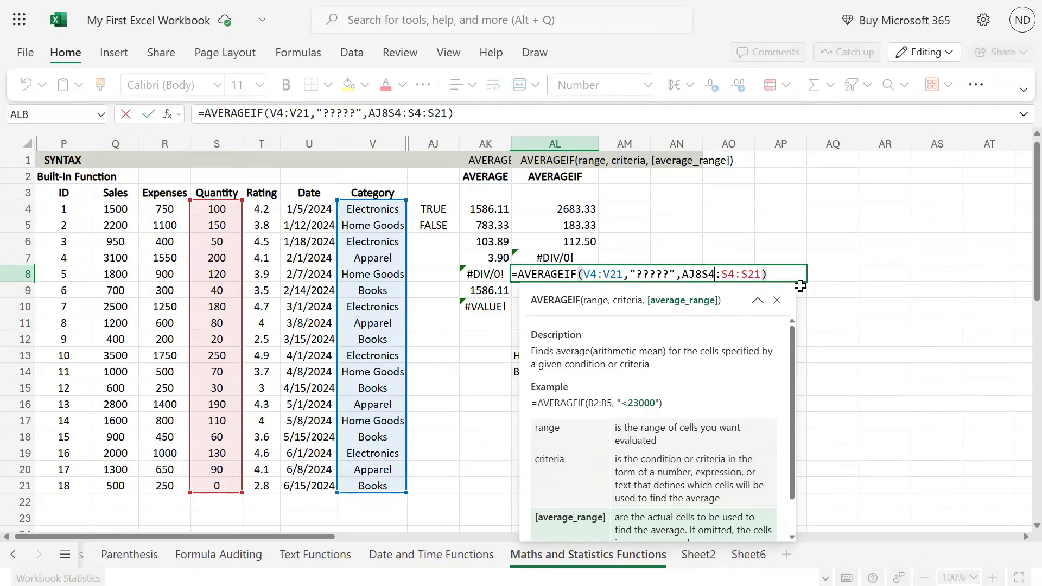
{"action": "key", "text": "Right"}
{"action": "key", "text": "BackSpace"}
{"action": "key", "text": "BackSpace"}
{"action": "key", "text": "BackSpace"}
{"action": "key", "text": "BackSpace"}
{"action": "key", "text": "BackSpace"}
{"action": "key", "text": "BackSpace"}
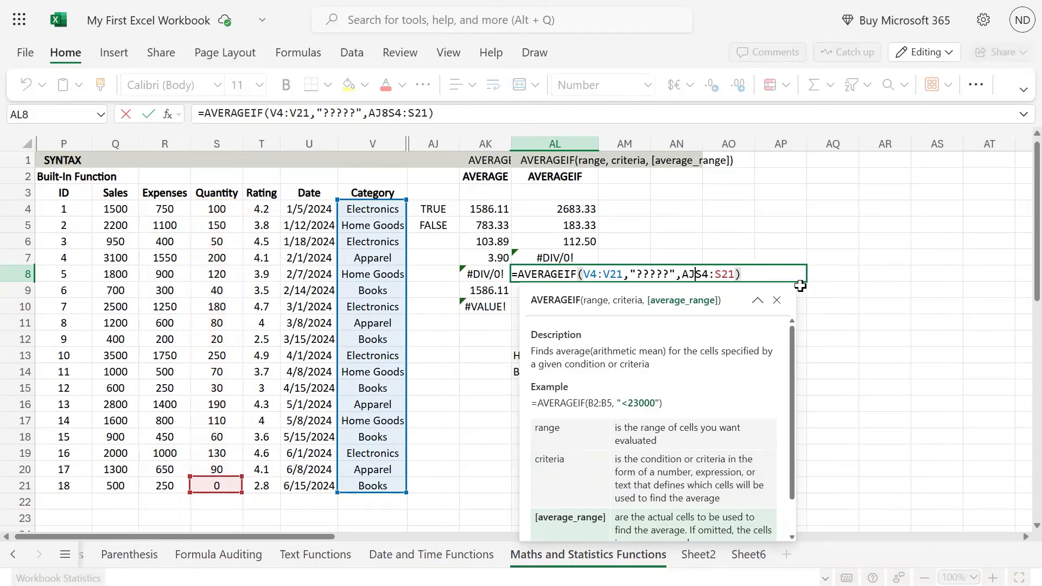
{"action": "key", "text": "ctrl+Return"}
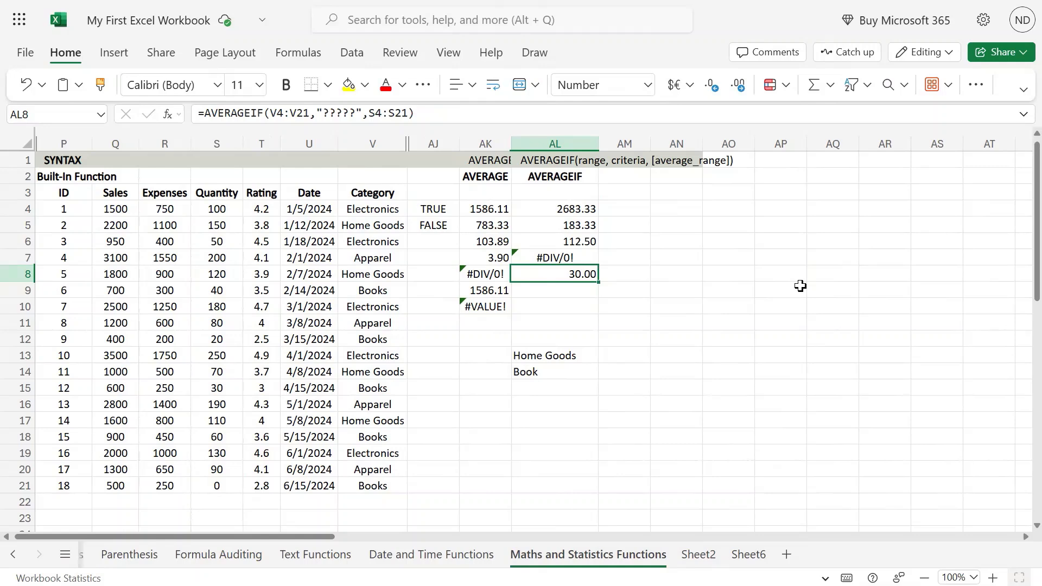
Replace the criteria text in AL13 with Books
{"action": "key", "text": "Down"}
{"action": "key", "text": "Down"}
{"action": "key", "text": "Down"}
{"action": "key", "text": "Down"}
{"action": "key", "text": "Down"}
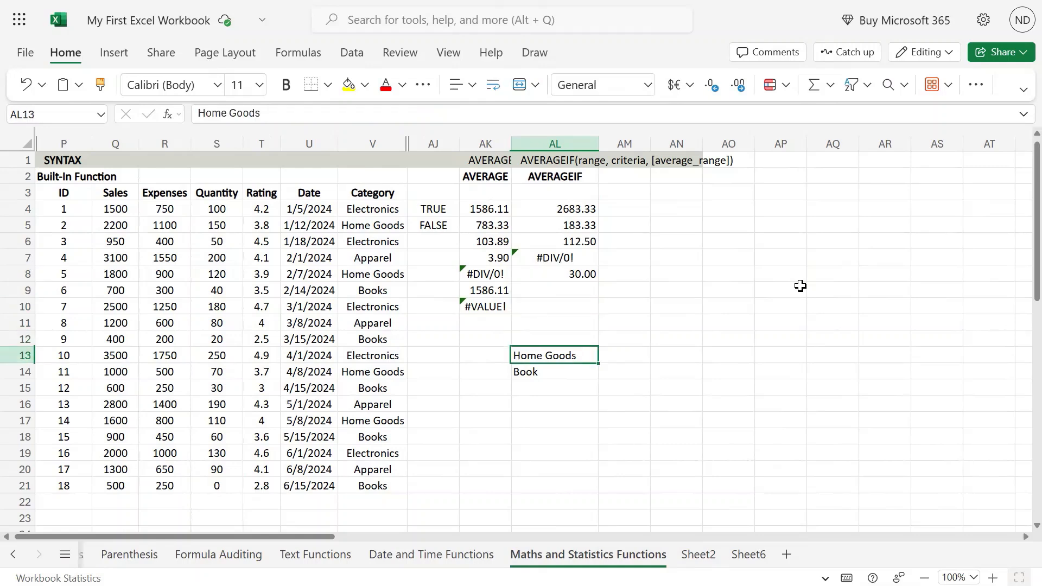
{"action": "type", "text": "Books"}
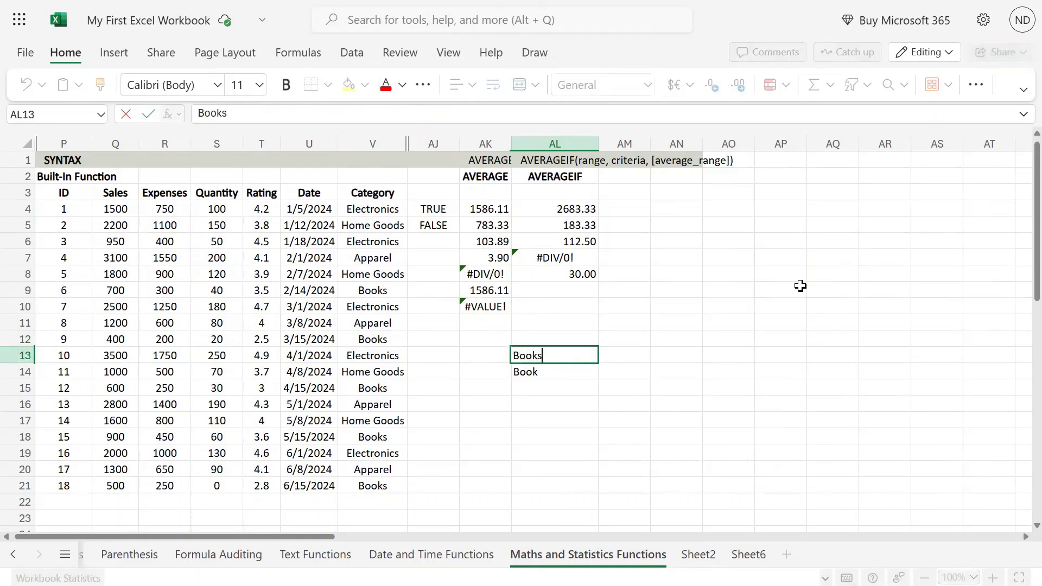
{"action": "key", "text": "Return"}
Compare the AVERAGEIF results in AL6 and AL8, and examine the question-mark wildcards in the AL8 formula's criteria
{"action": "key", "text": "Up"}
{"action": "key", "text": "Up"}
{"action": "key", "text": "Up"}
{"action": "key", "text": "Up"}
{"action": "key", "text": "Up"}
{"action": "key", "text": "Up"}
{"action": "key", "text": "Up"}
{"action": "key", "text": "Up"}
{"action": "key", "text": "Up"}
{"action": "key", "text": "Up"}
{"action": "key", "text": "Down"}
{"action": "key", "text": "Down"}
{"action": "key", "text": "Down"}
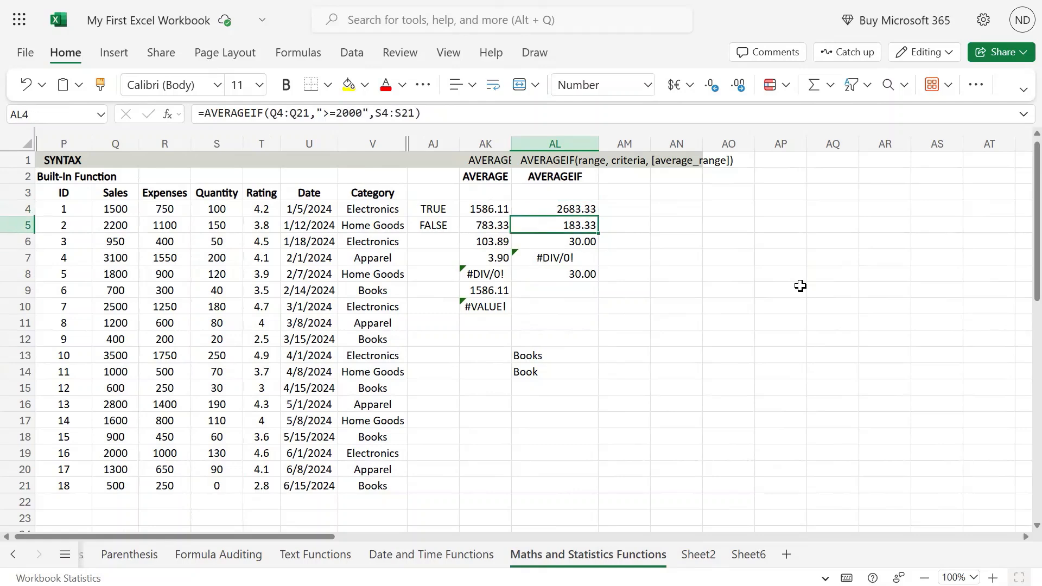
{"action": "key", "text": "Down"}
{"action": "key", "text": "F2"}
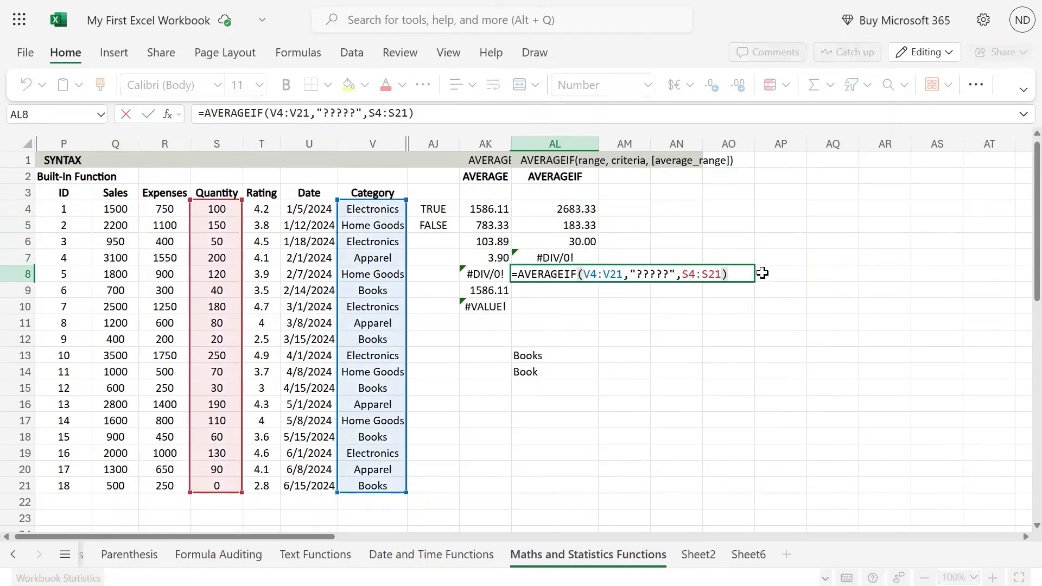
{"action": "left_click_drag", "start_coordinate": [636, 274], "coordinate": [670, 274]}
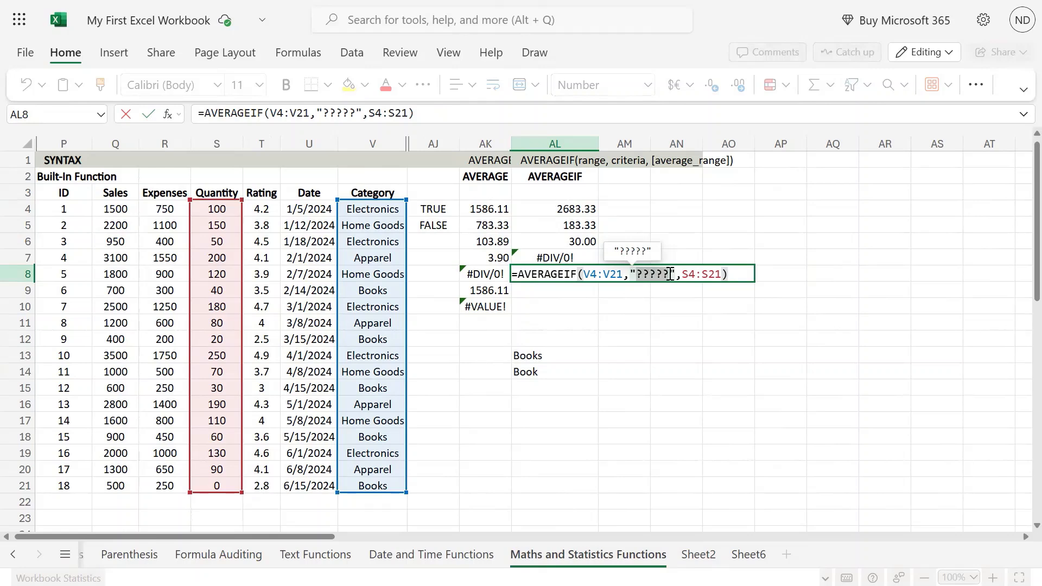
{"action": "left_click", "coordinate": [641, 274]}
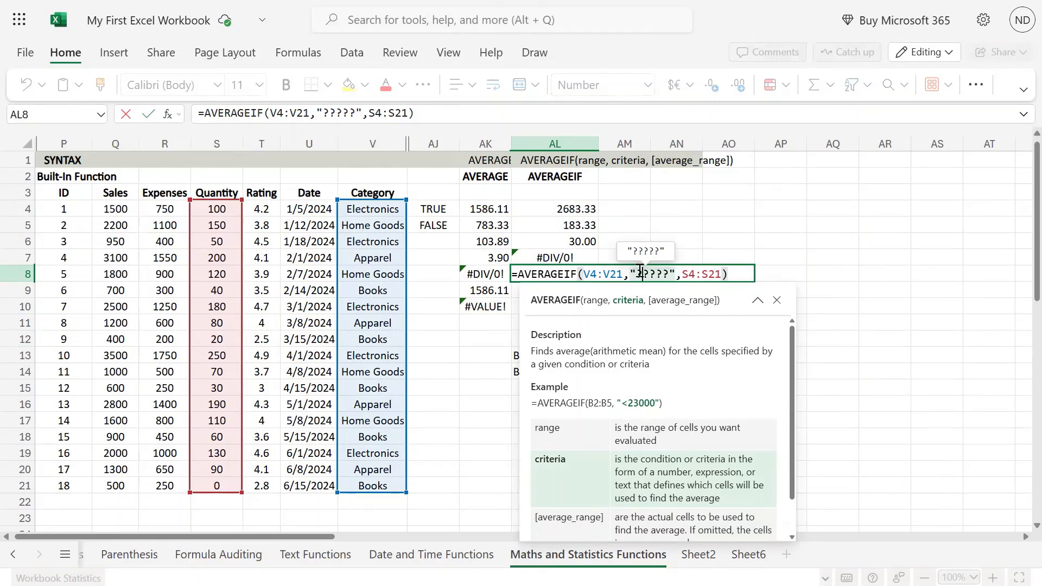
{"action": "left_click_drag", "start_coordinate": [640, 273], "coordinate": [645, 271]}
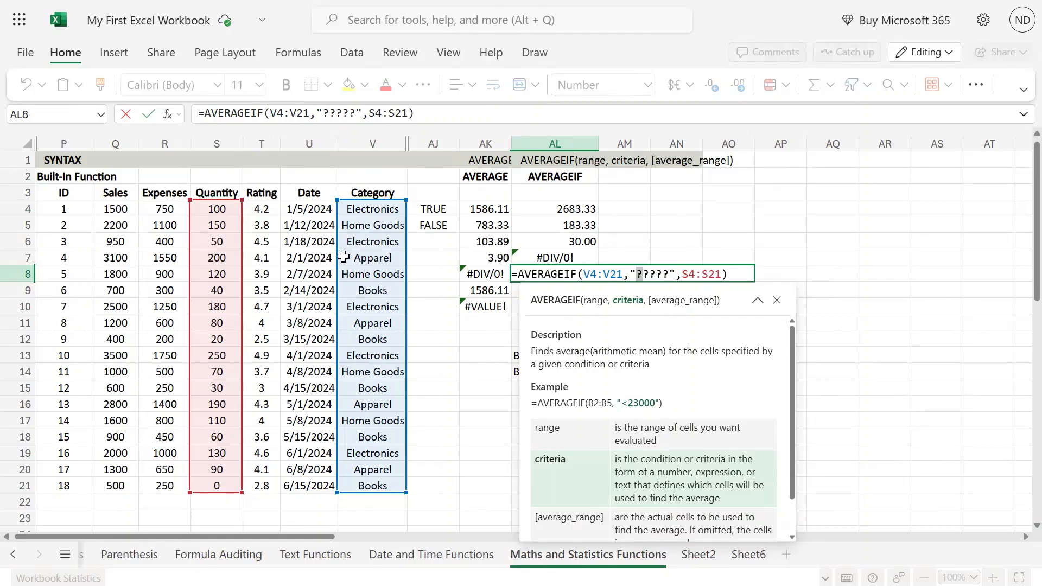
Replace the question-mark criteria in the AL8 formula with "*o*", giving =AVERAGEIF(V4:V21,"*o*",S4:S21), and commit it
{"action": "left_click", "coordinate": [650, 275]}
{"action": "key", "text": "BackSpace"}
{"action": "key", "text": "BackSpace"}
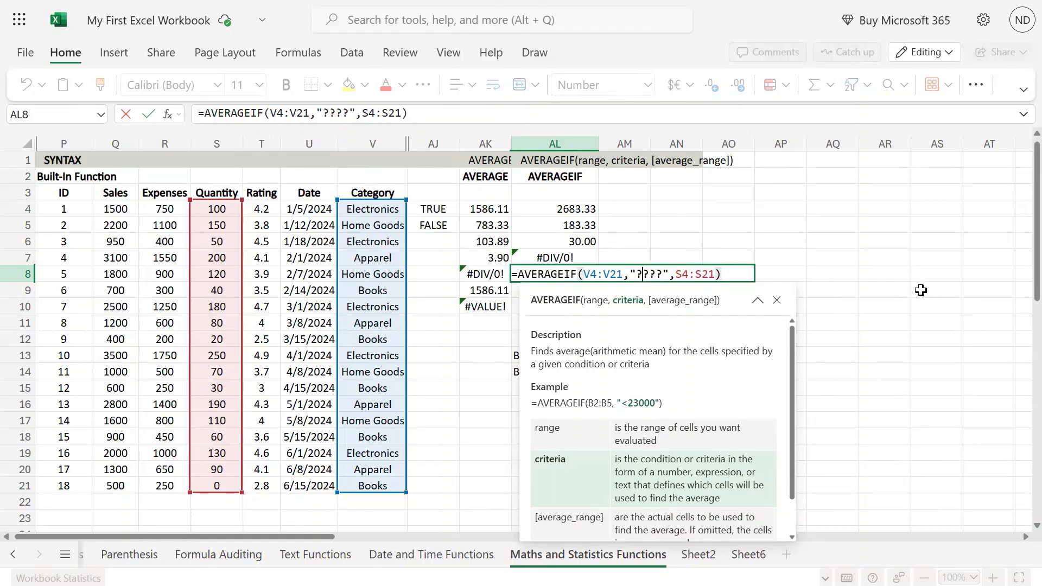
{"action": "type", "text": "**"}
{"action": "key", "text": "BackSpace"}
{"action": "type", "text": "o"}
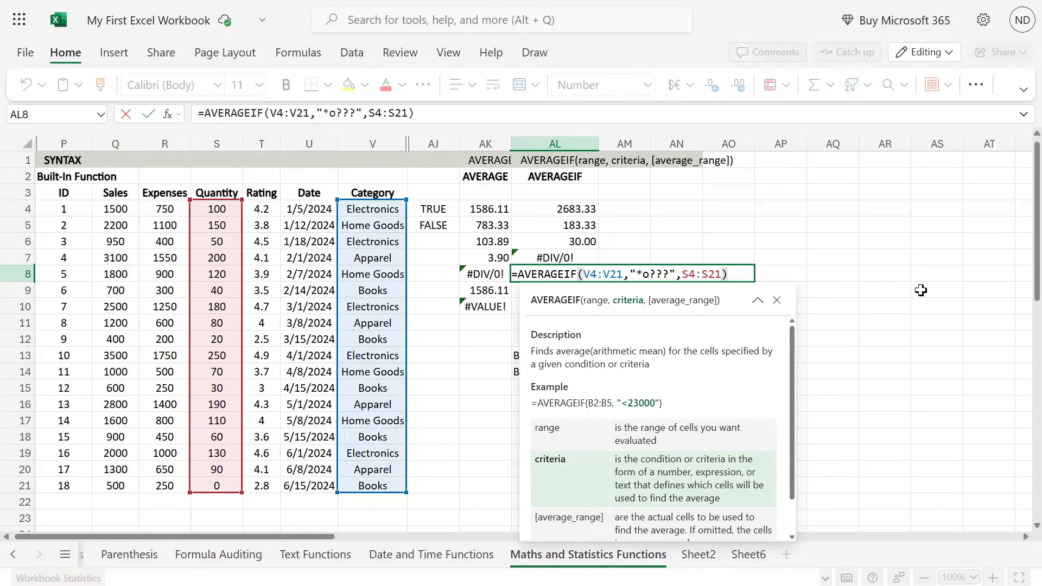
{"action": "type", "text": "(="}
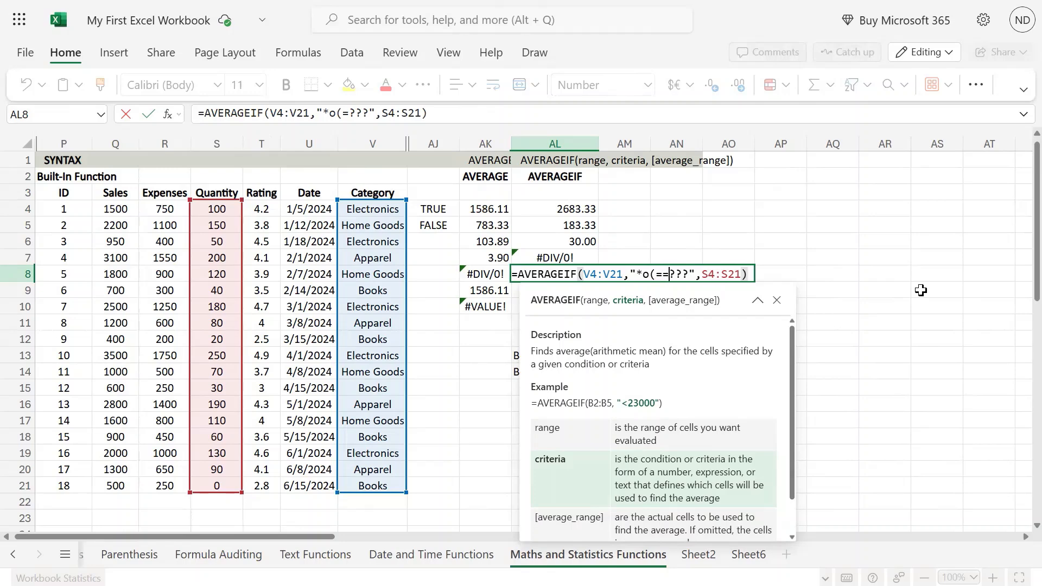
{"action": "key", "text": "BackSpace"}
{"action": "key", "text": "BackSpace"}
{"action": "type", "text": "*"}
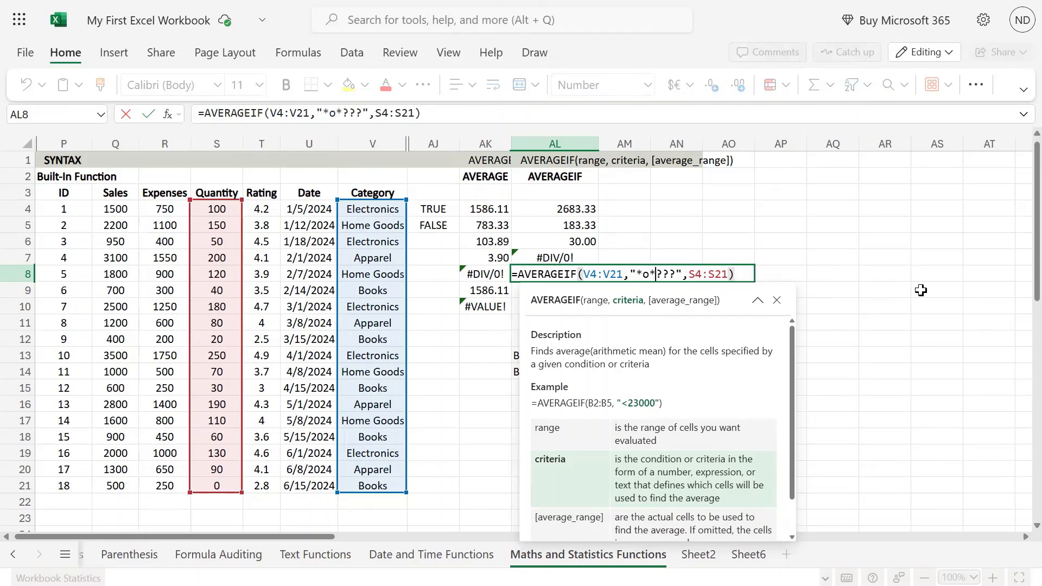
{"action": "key", "text": "Delete"}
{"action": "key", "text": "Delete"}
{"action": "key", "text": "Delete"}
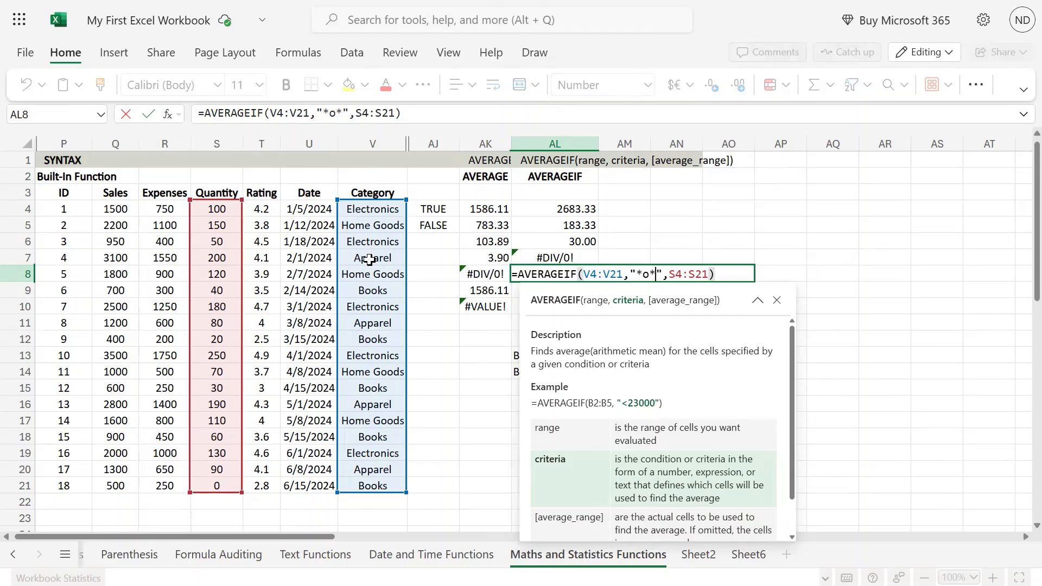
{"action": "key", "text": "Return"}
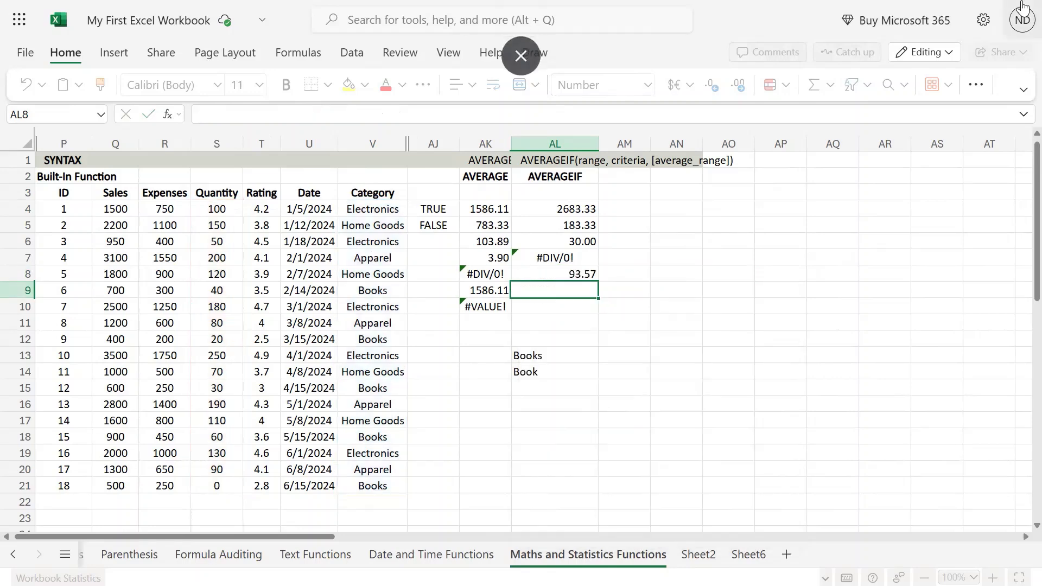
Check AL8 against the average of Quantity cells whose category contains "o", selecting S4:S6, S8:S10, S12:S15, S17:S19 and S21 together
{"action": "left_click", "coordinate": [576, 274]}
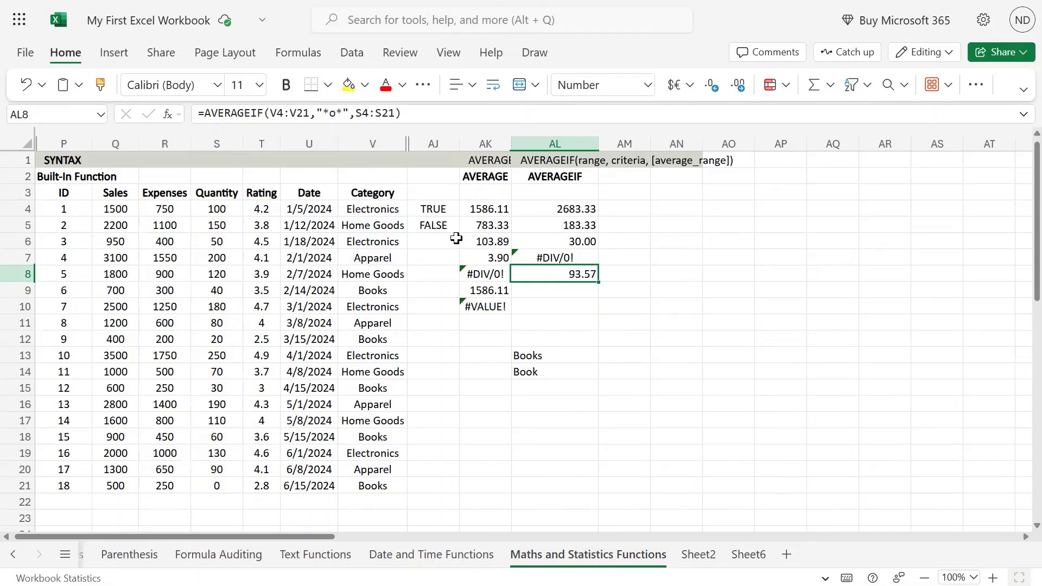
{"action": "left_click", "coordinate": [386, 239]}
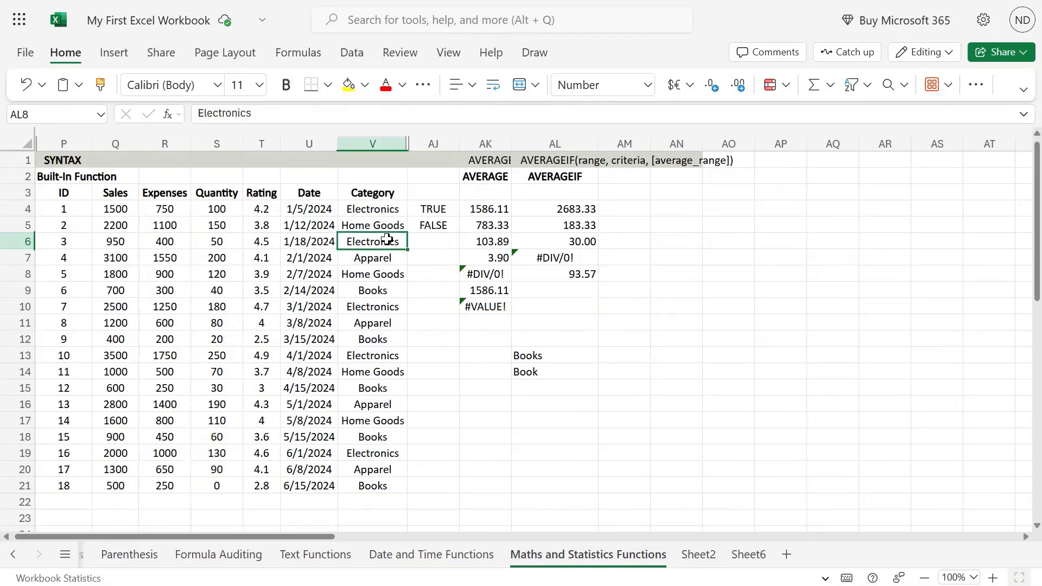
{"action": "left_click", "coordinate": [399, 258]}
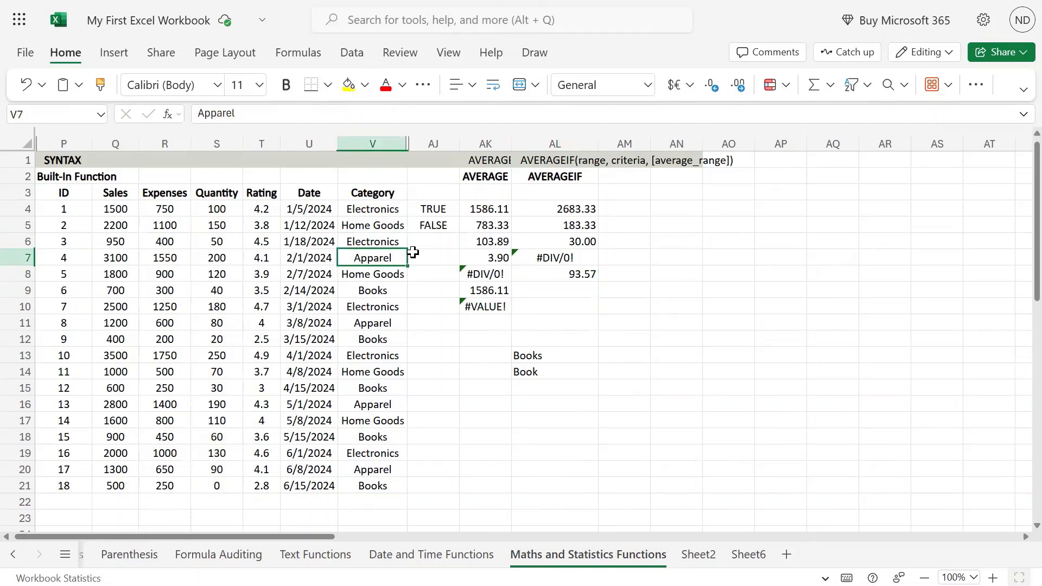
{"action": "left_click_drag", "start_coordinate": [228, 211], "coordinate": [234, 234]}
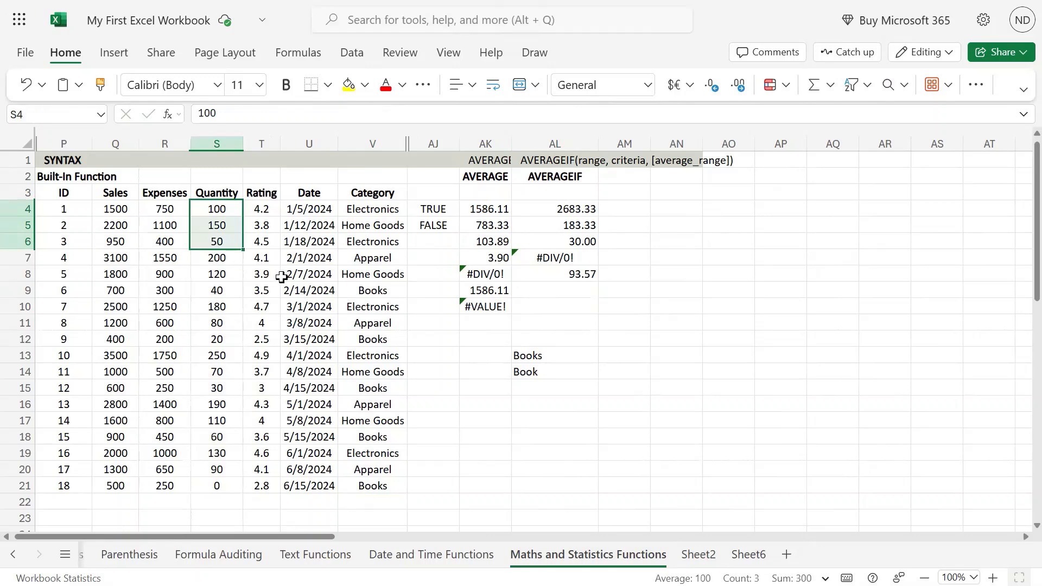
{"action": "left_click", "coordinate": [226, 277], "text": "ctrl"}
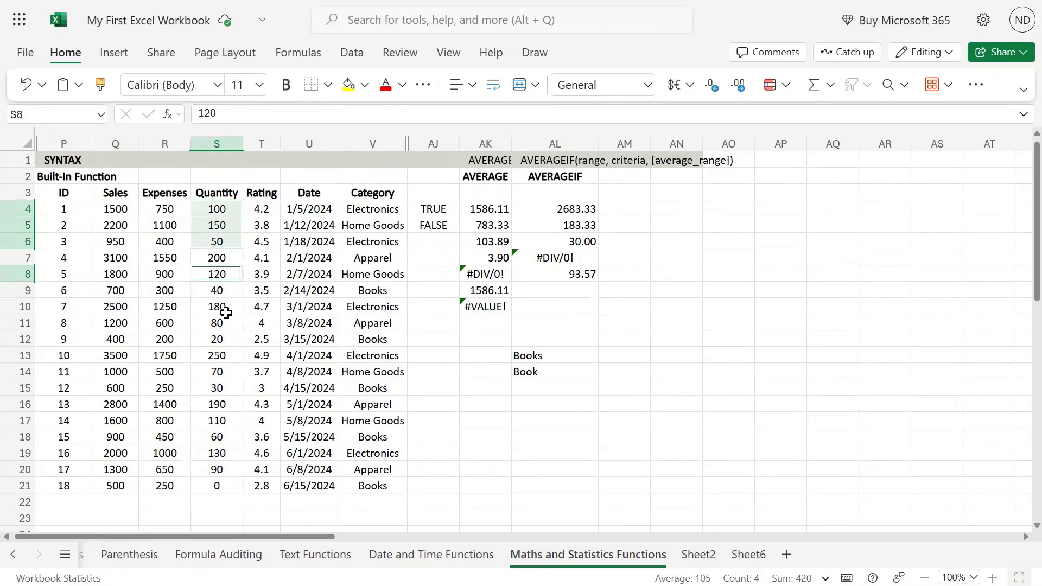
{"action": "left_click_drag", "start_coordinate": [223, 288], "coordinate": [229, 388]}
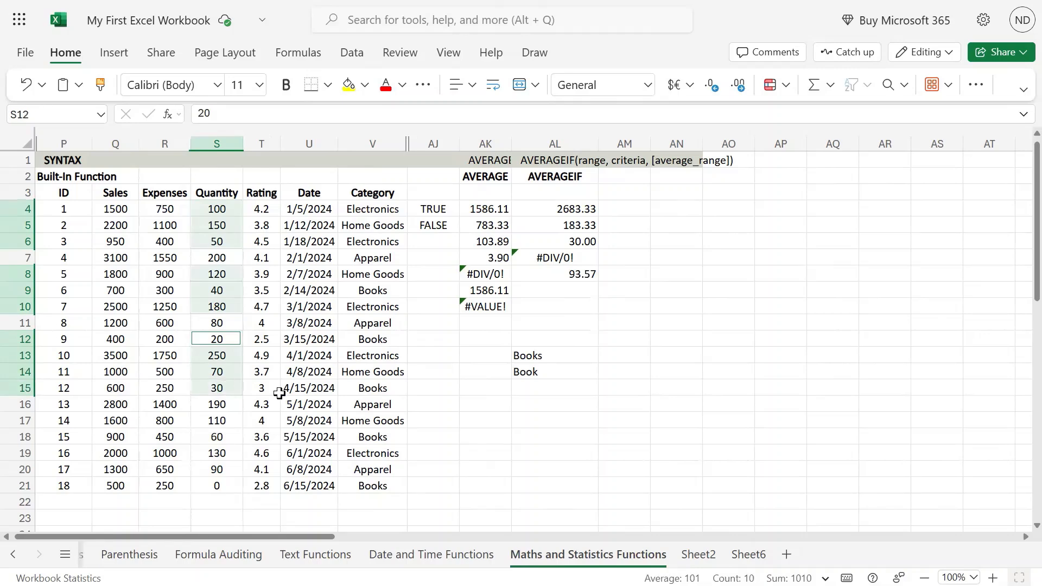
{"action": "left_click", "coordinate": [227, 422], "text": "ctrl"}
{"action": "left_click_drag", "start_coordinate": [229, 424], "coordinate": [233, 455]}
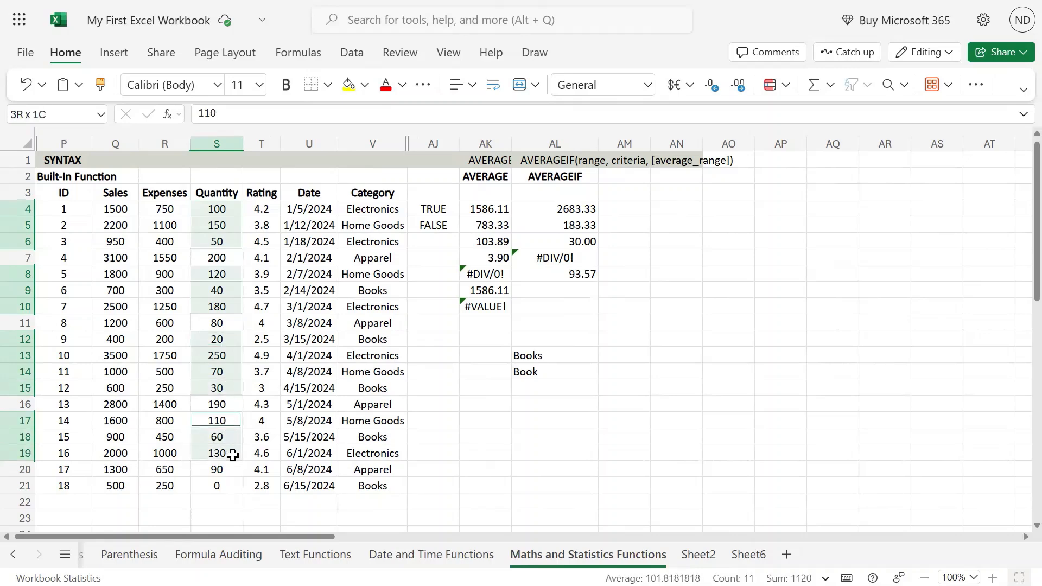
{"action": "left_click", "coordinate": [221, 486], "text": "ctrl"}
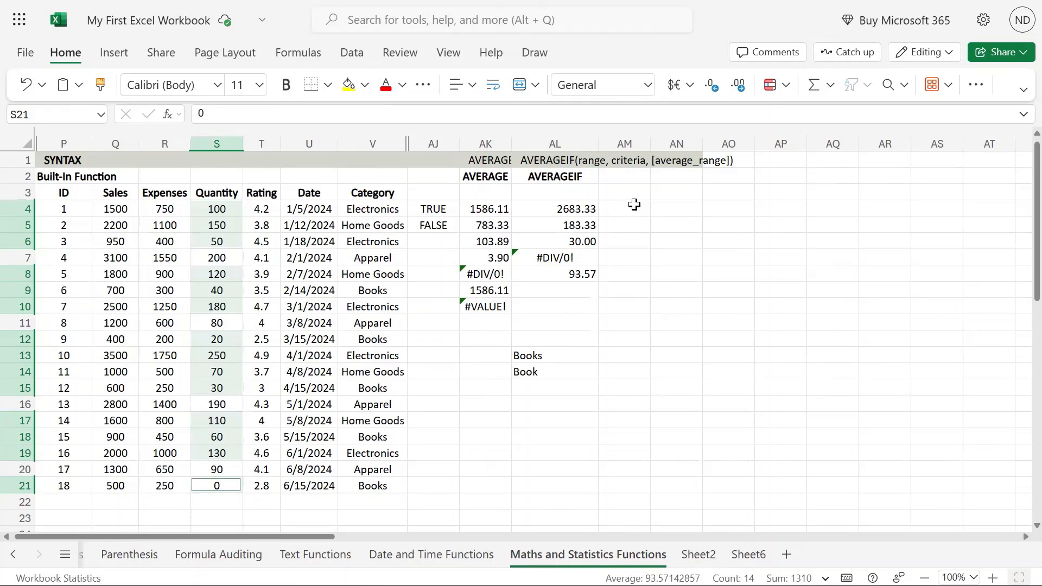
{"action": "left_click", "coordinate": [585, 235]}
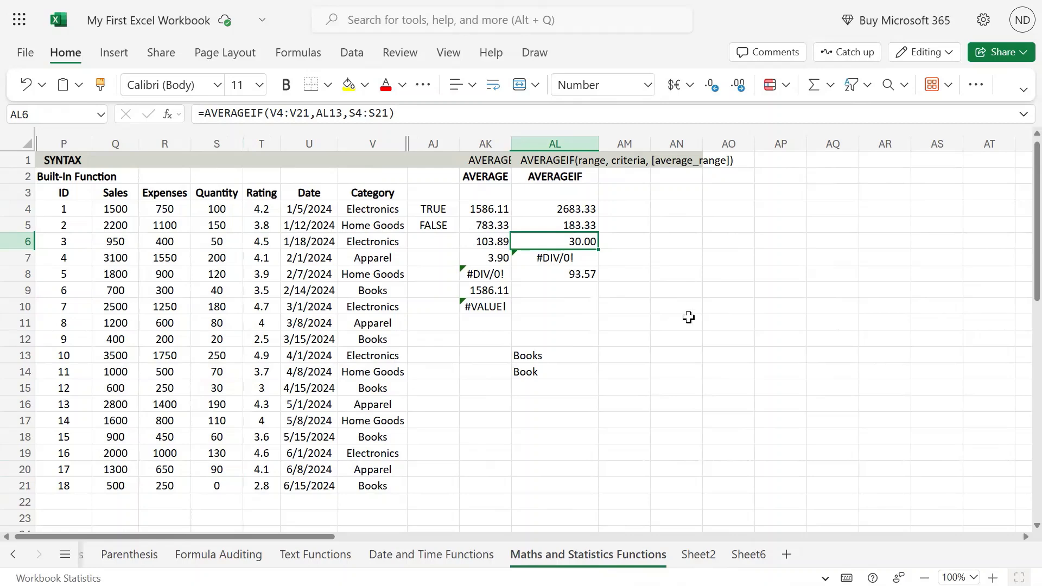
{"action": "scroll", "coordinate": [688, 317], "scroll_direction": "down", "scroll_amount": 3}
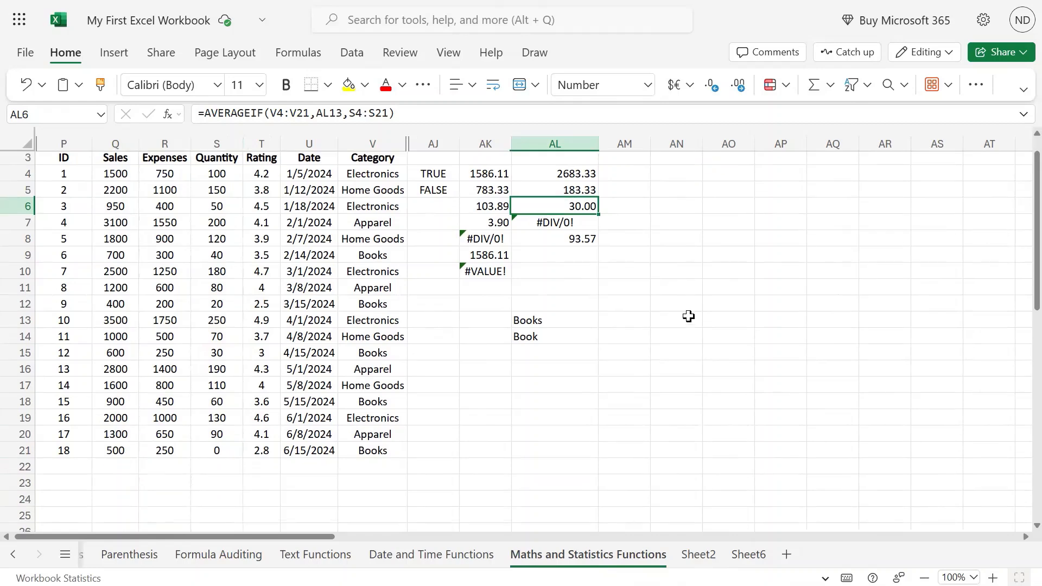
{"action": "scroll", "coordinate": [688, 316], "scroll_direction": "up", "scroll_amount": 3}
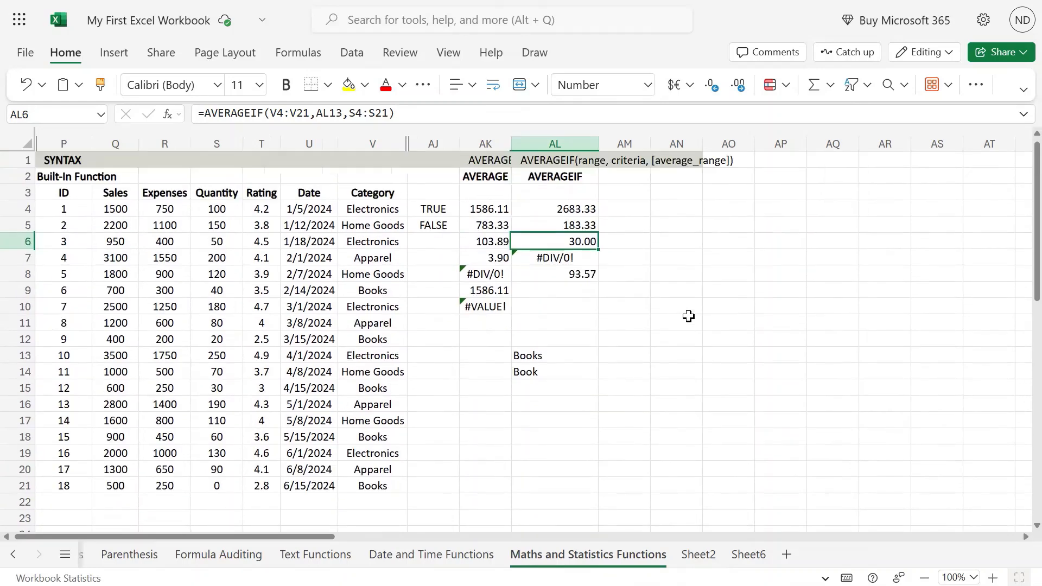